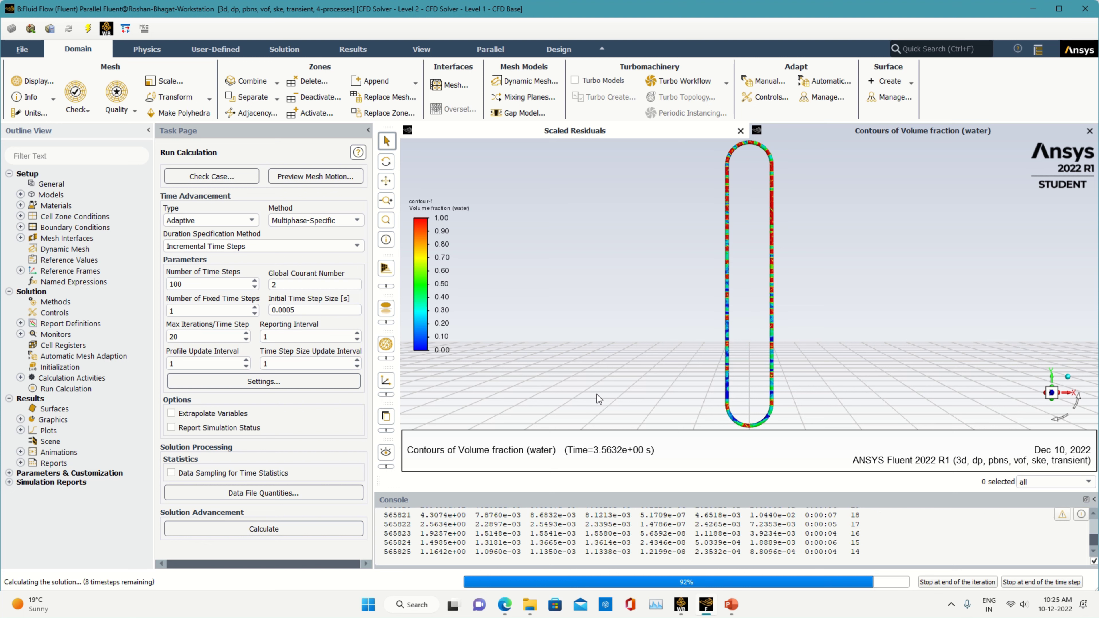
Bring the Workbench project to the front while the Fluent VOF run continues
click(687, 607)
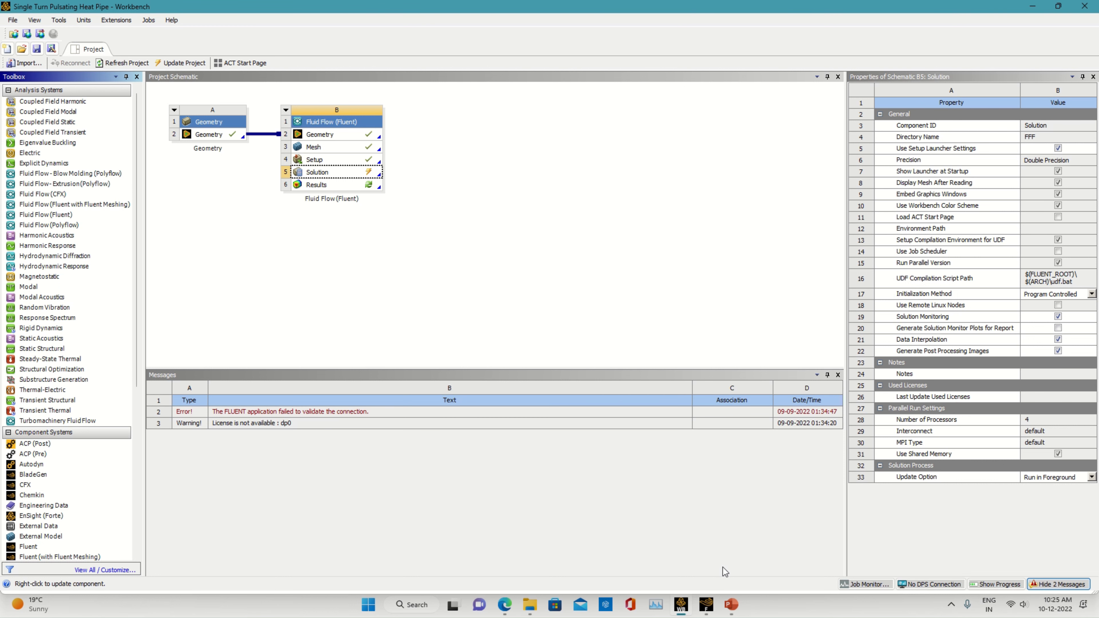
Return to the Fluent solver, where the run finishes at Time=3.5643 s
click(712, 606)
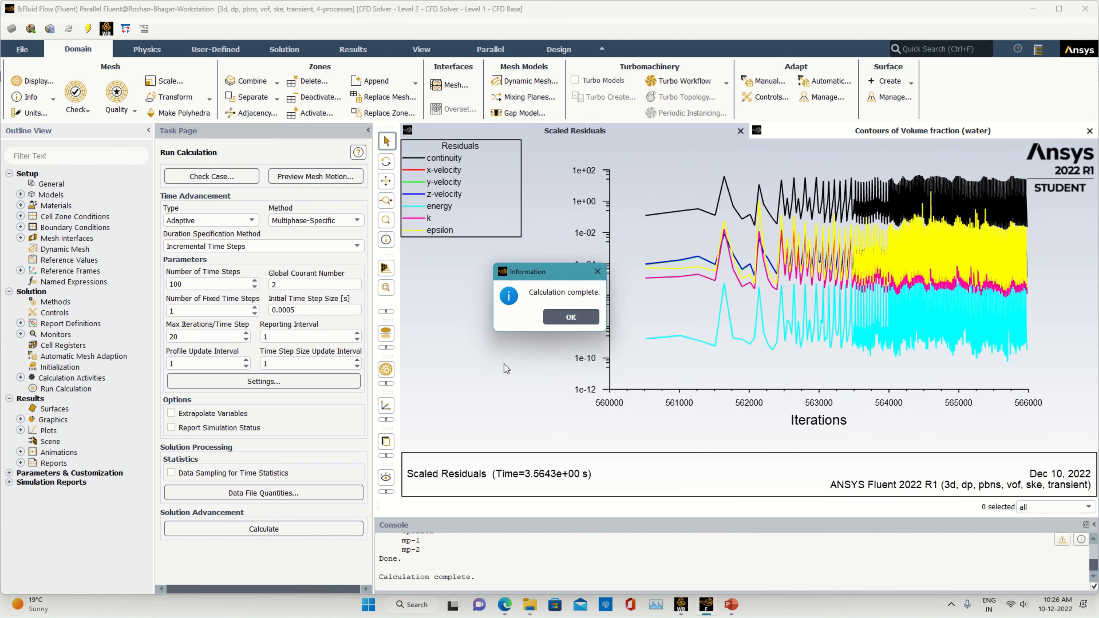
Dismiss the completion notice, check time step 28300 in the console, and switch to Workbench
click(591, 317)
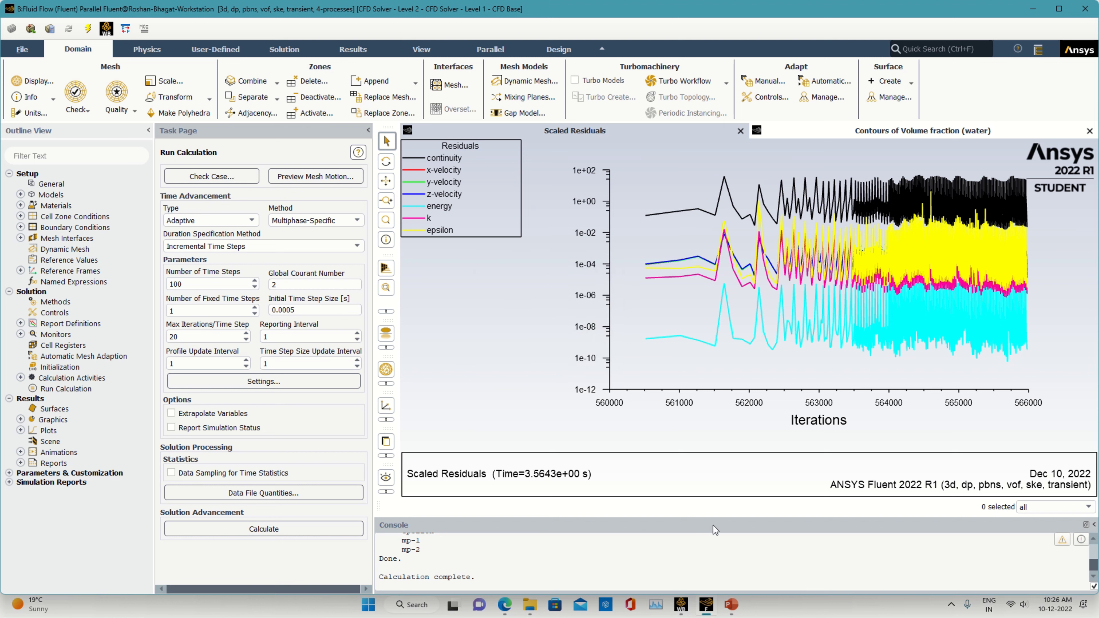
scroll(692, 574, up, 2)
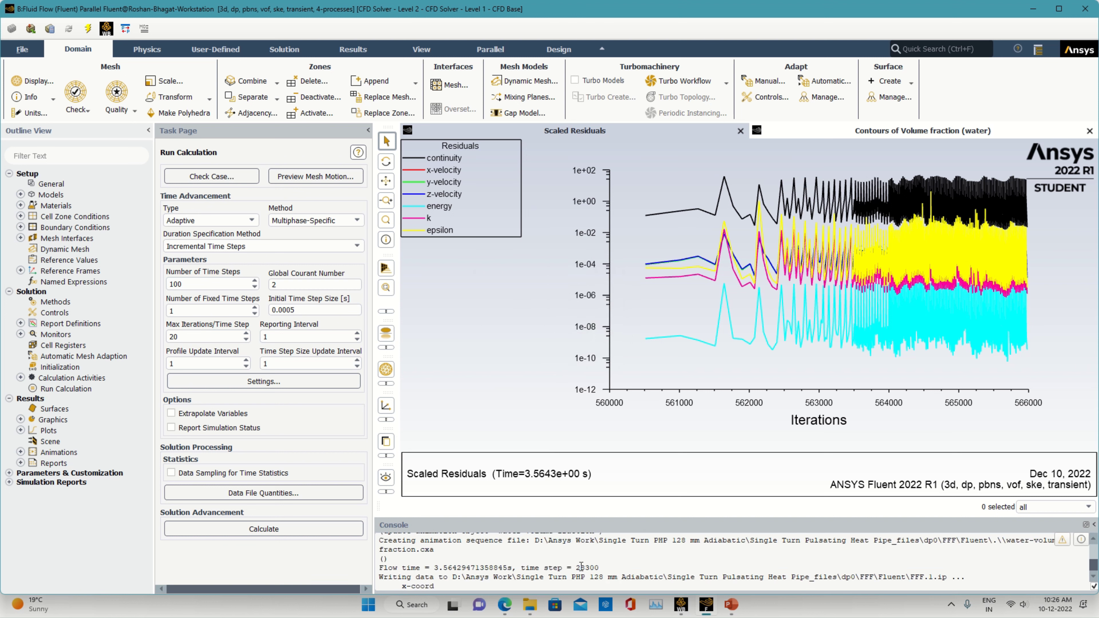
drag(575, 567, 601, 570)
click(681, 604)
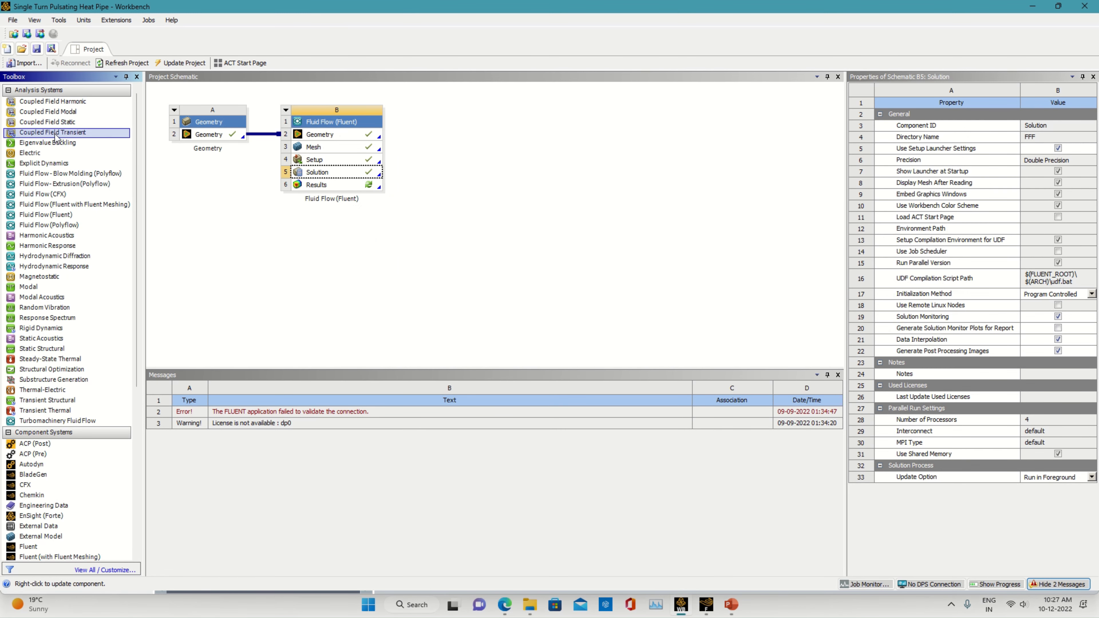
Save the Workbench project and bring the Fluent solver back to the front
click(37, 49)
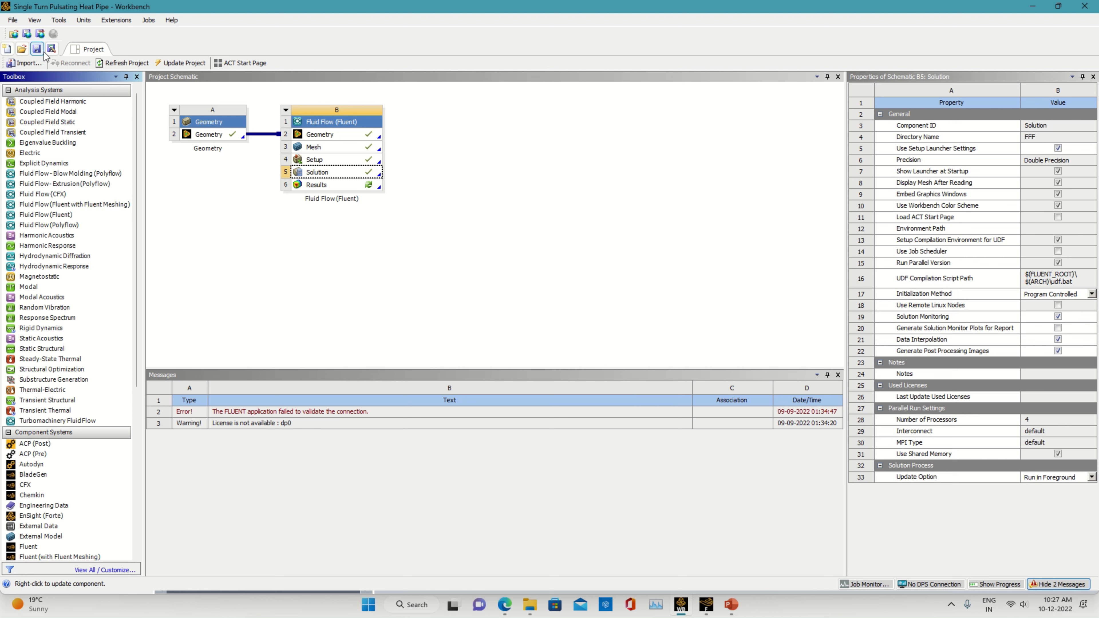
click(36, 48)
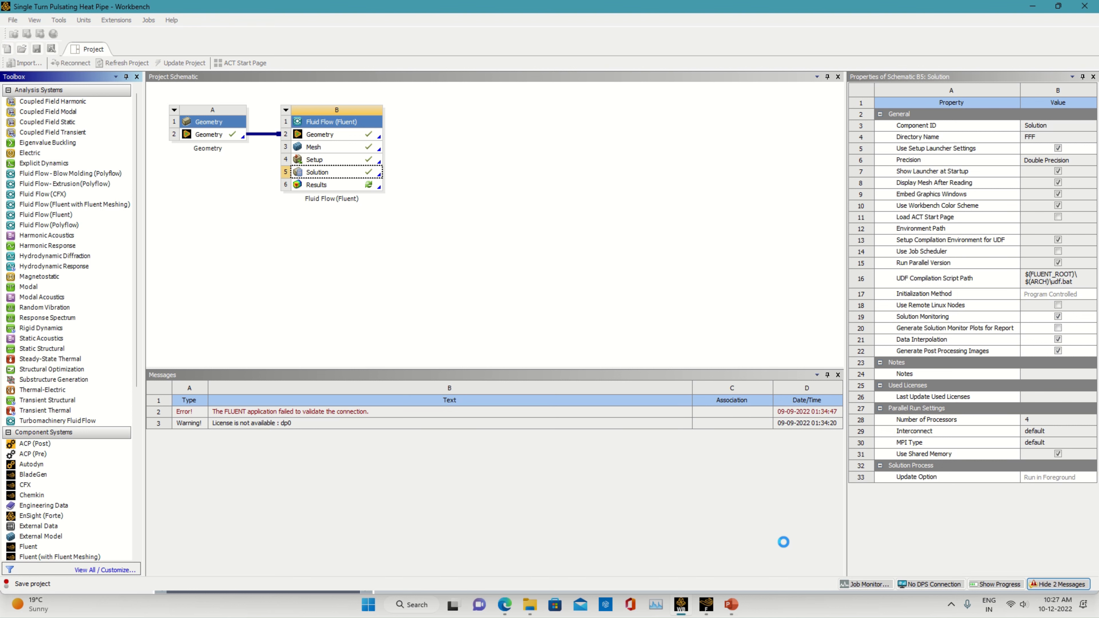
click(707, 604)
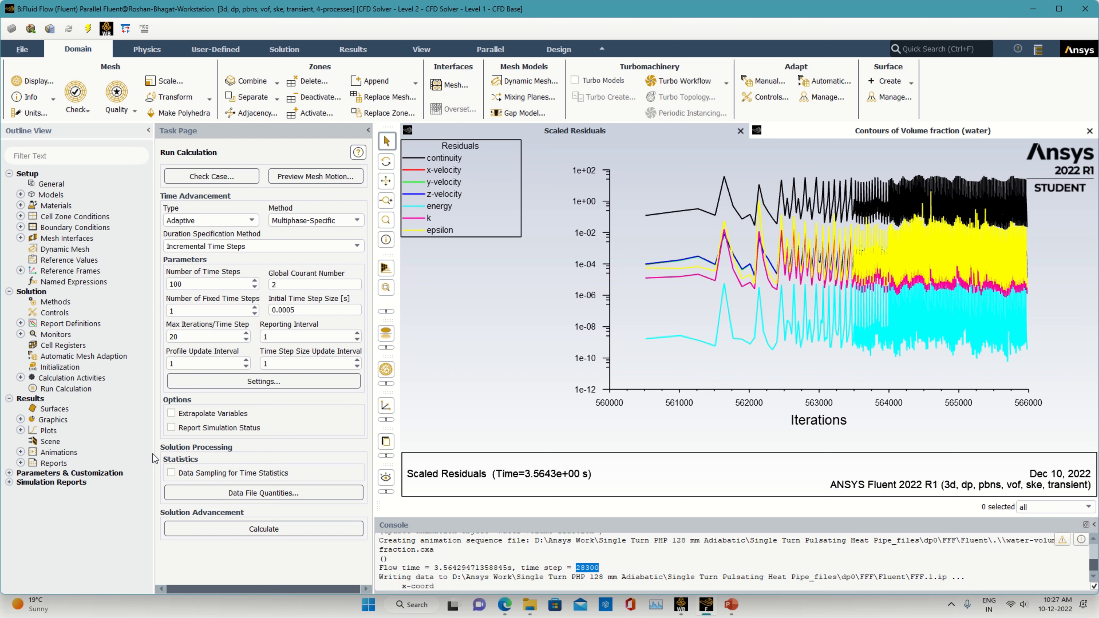
click(682, 604)
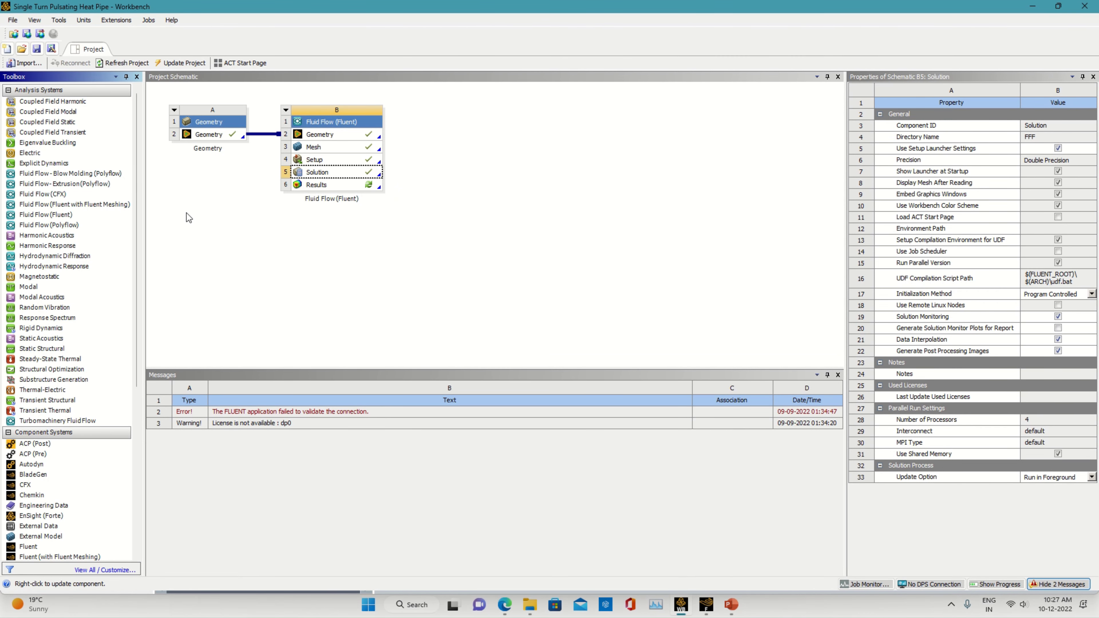
mouse_move(734, 614)
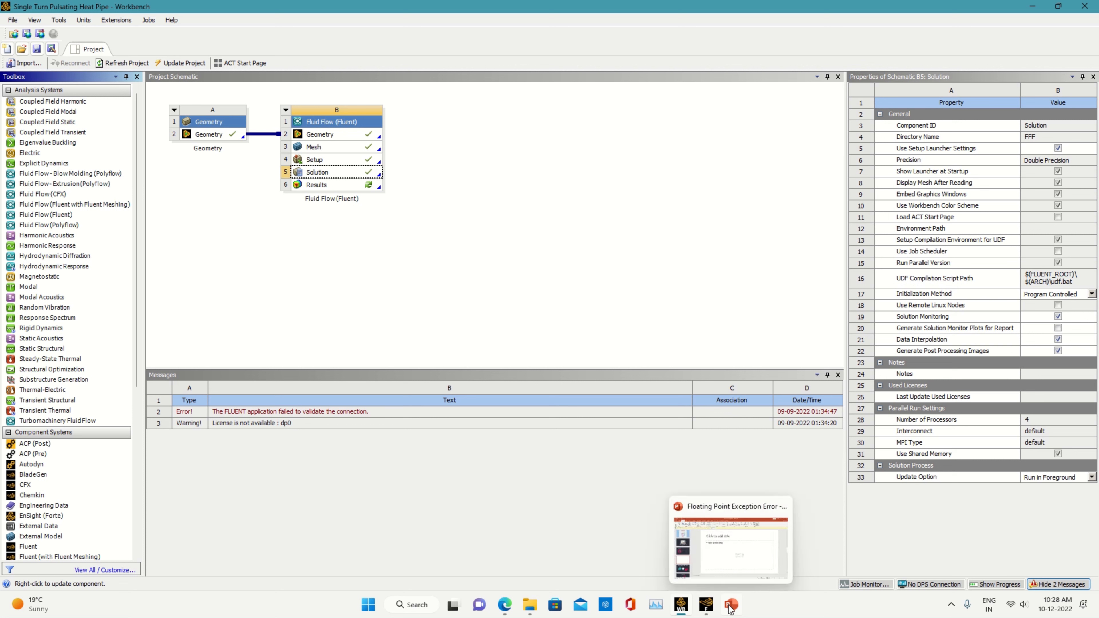
click(705, 606)
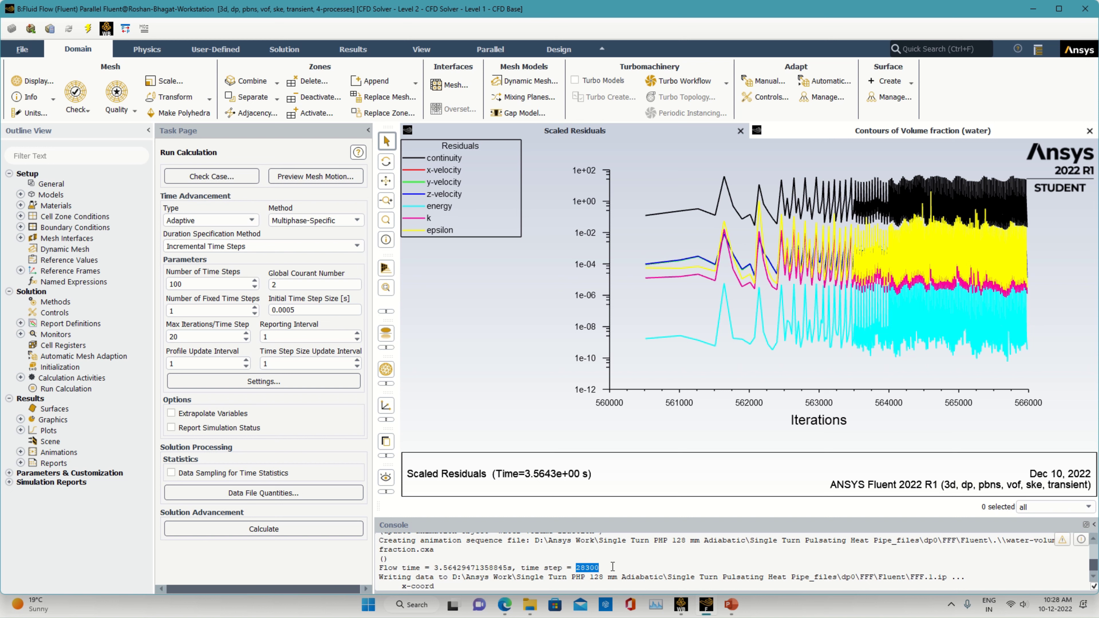
click(680, 604)
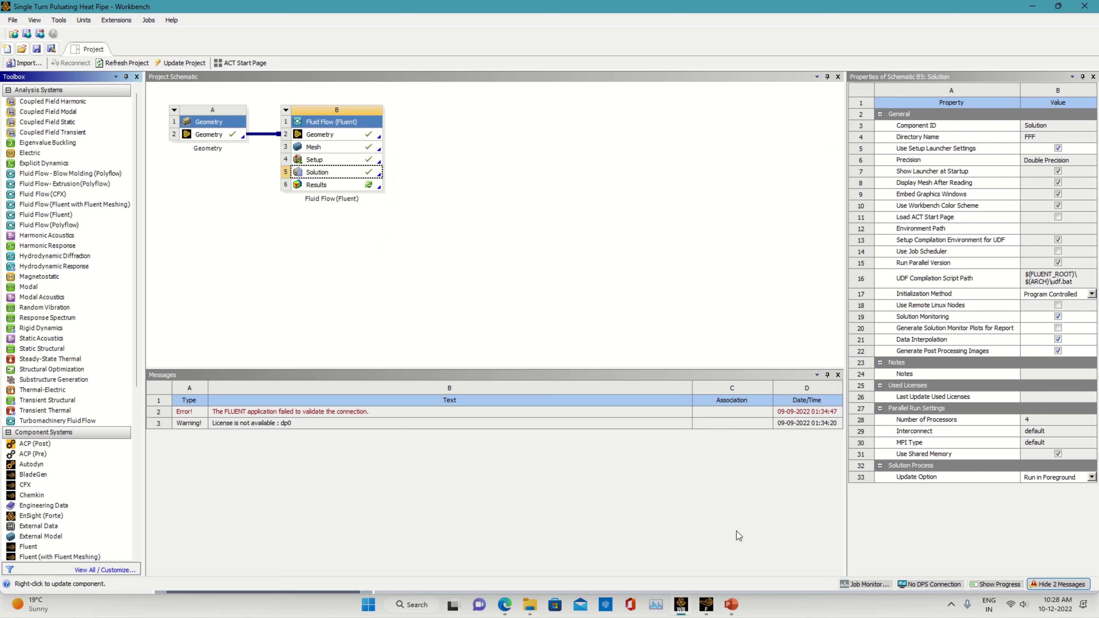
click(708, 613)
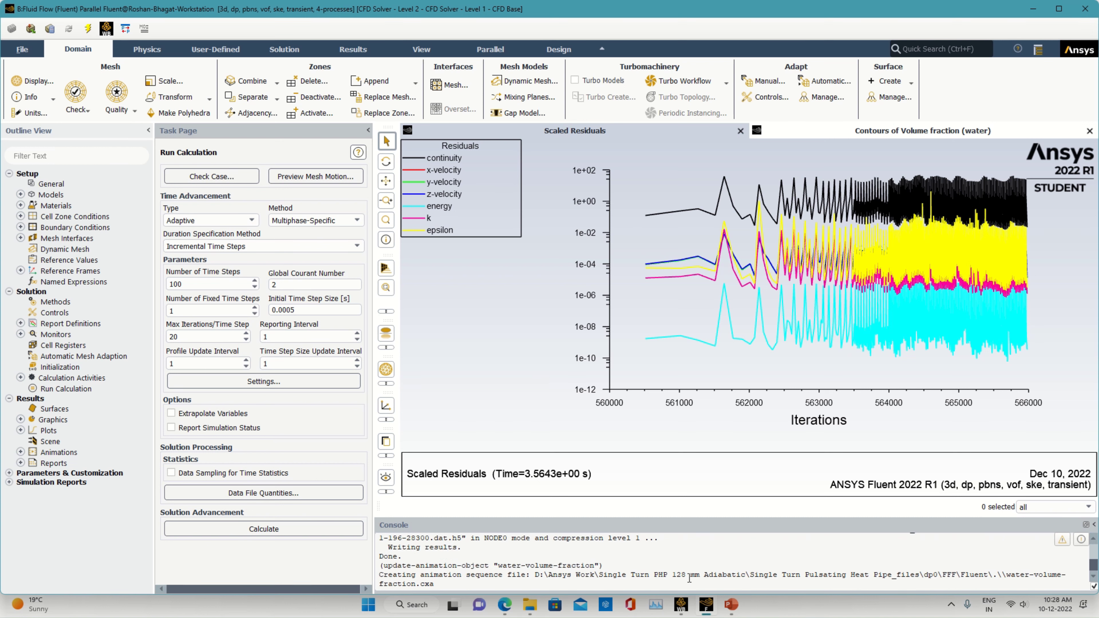
scroll(689, 578, up, 8)
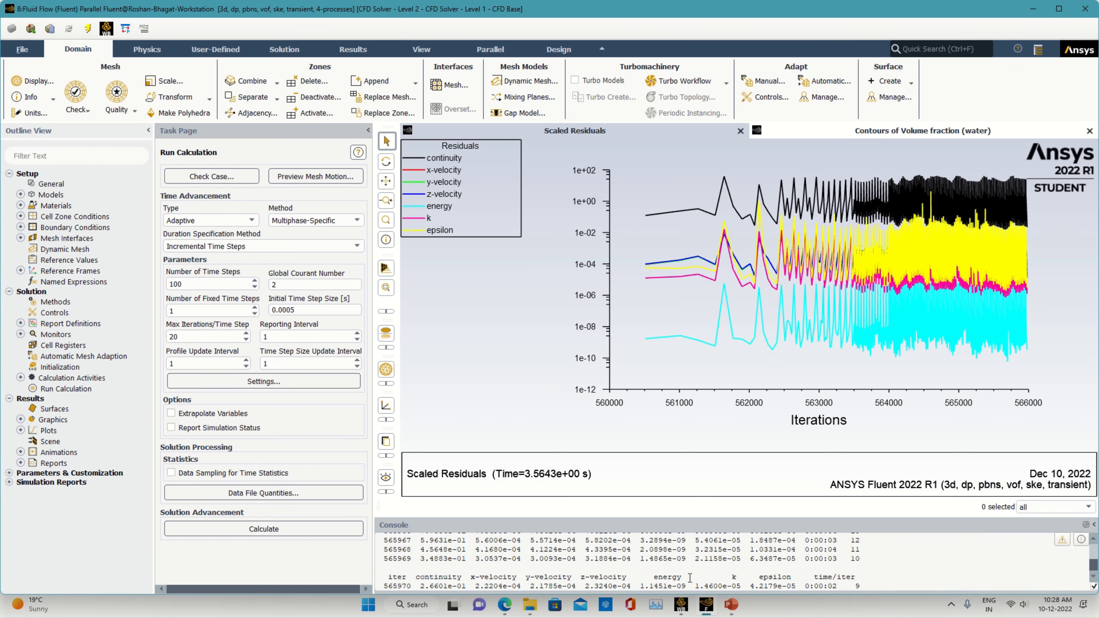
scroll(690, 577, up, 2)
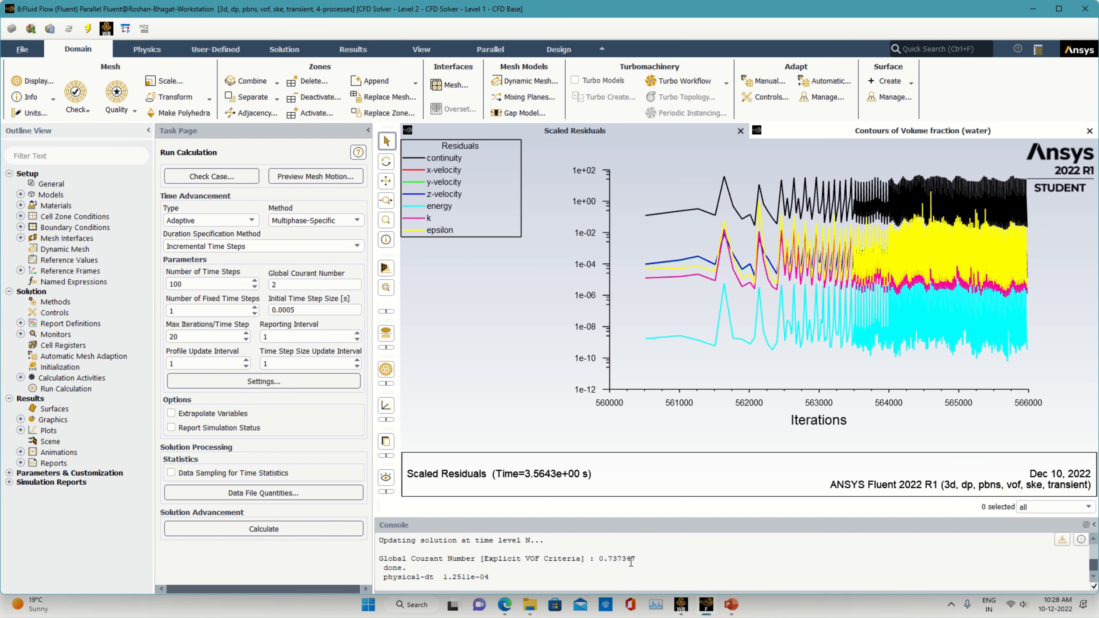
drag(598, 558, 643, 560)
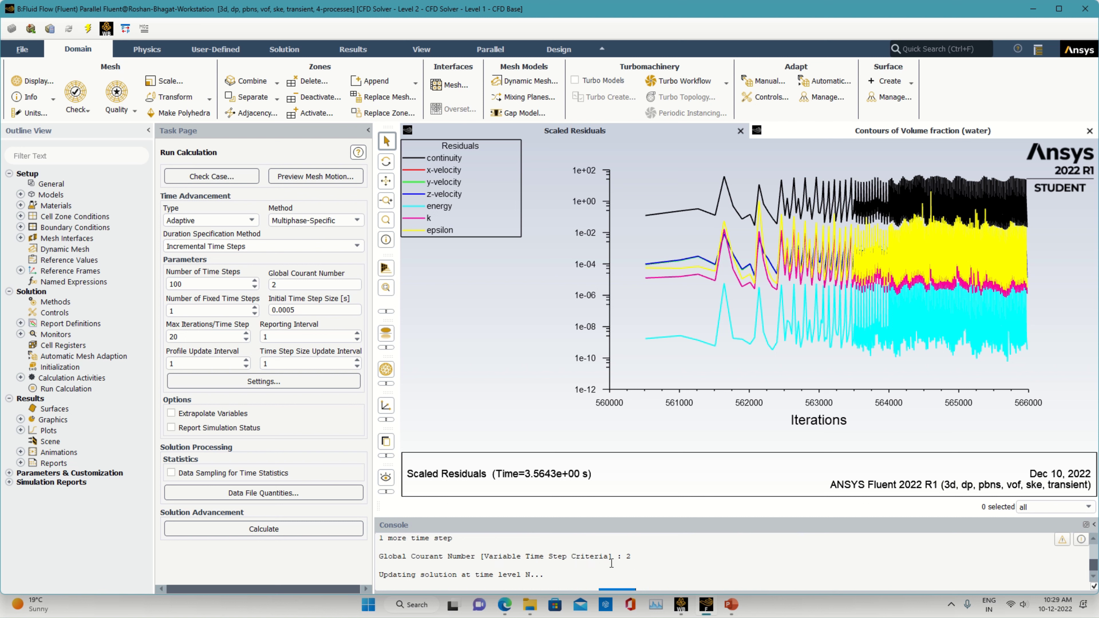
Check the Courant number 0.737347 and run another 100 time steps until the floating point exception
double_click(606, 558)
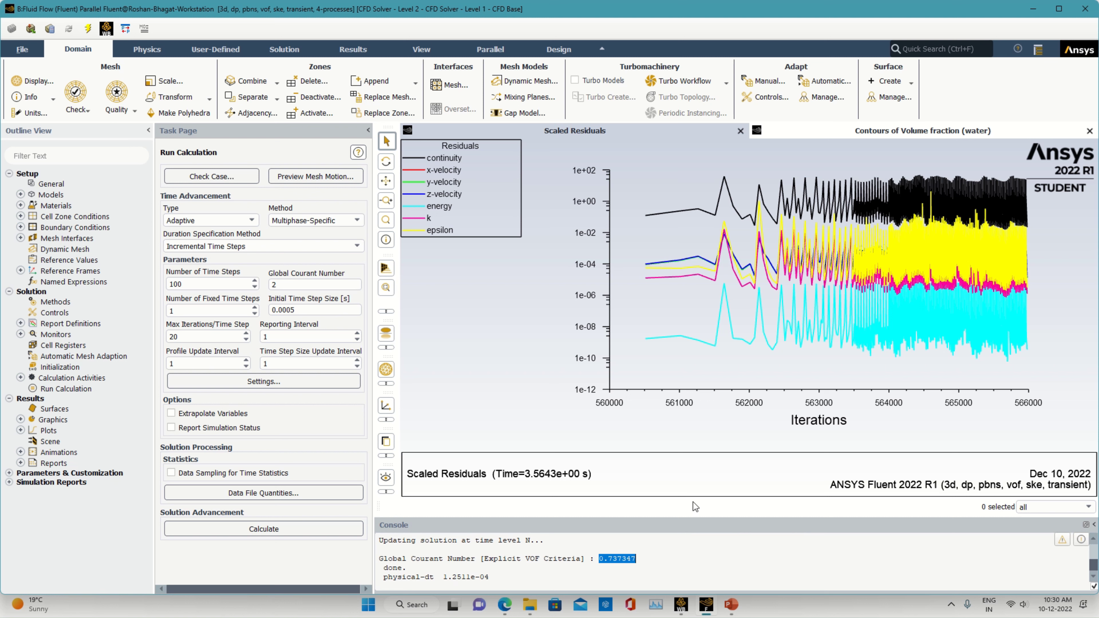
click(191, 283)
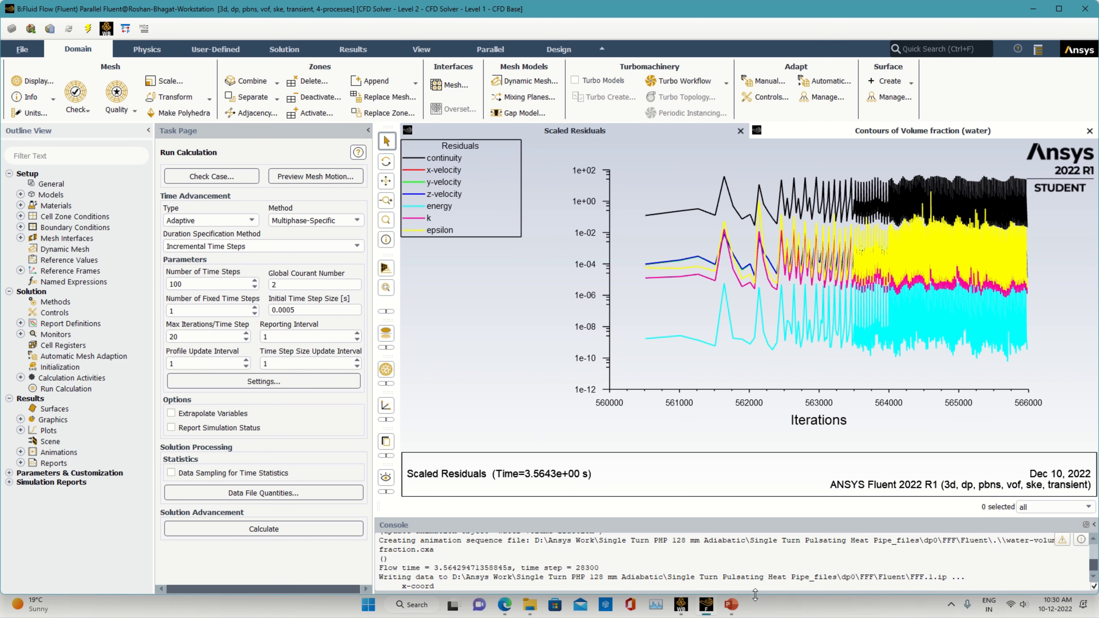
mouse_move(502, 18)
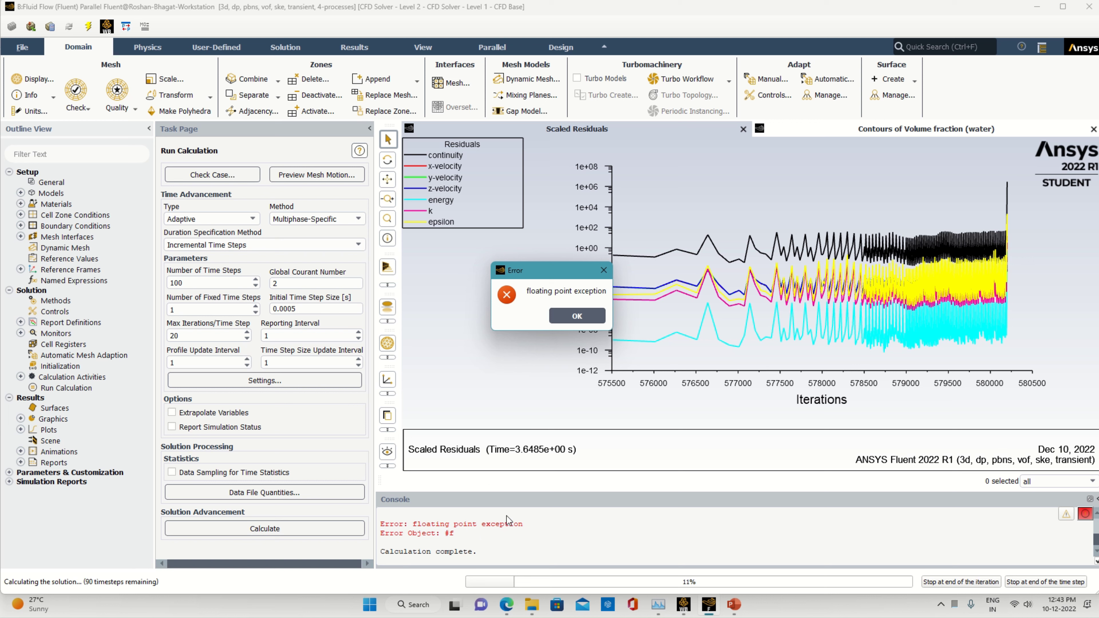
click(566, 318)
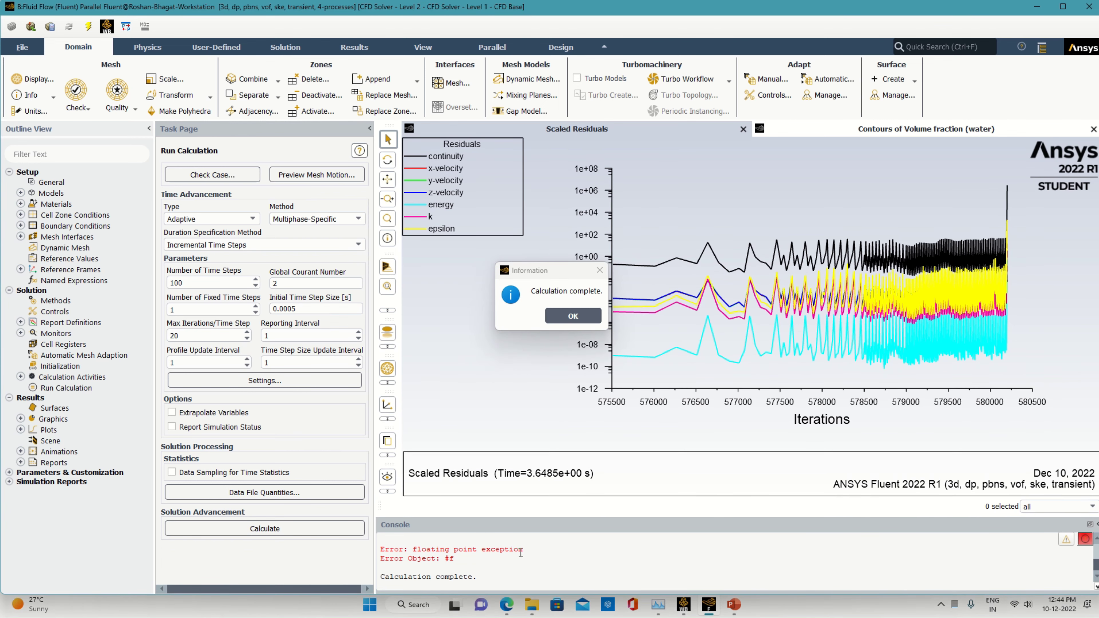
click(573, 316)
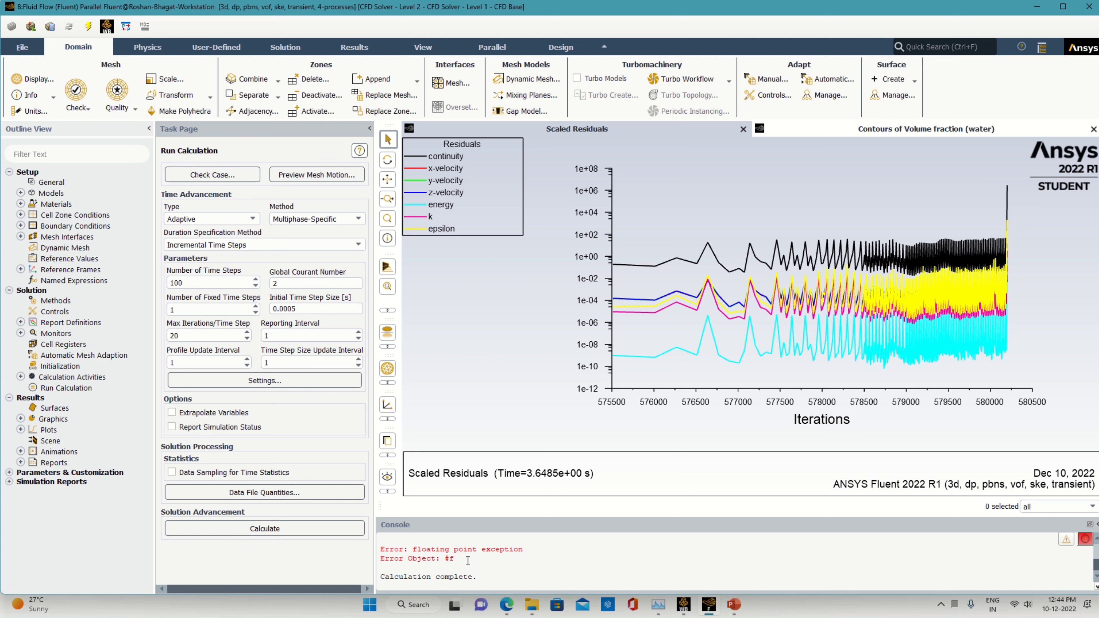
scroll(467, 561, up, 2)
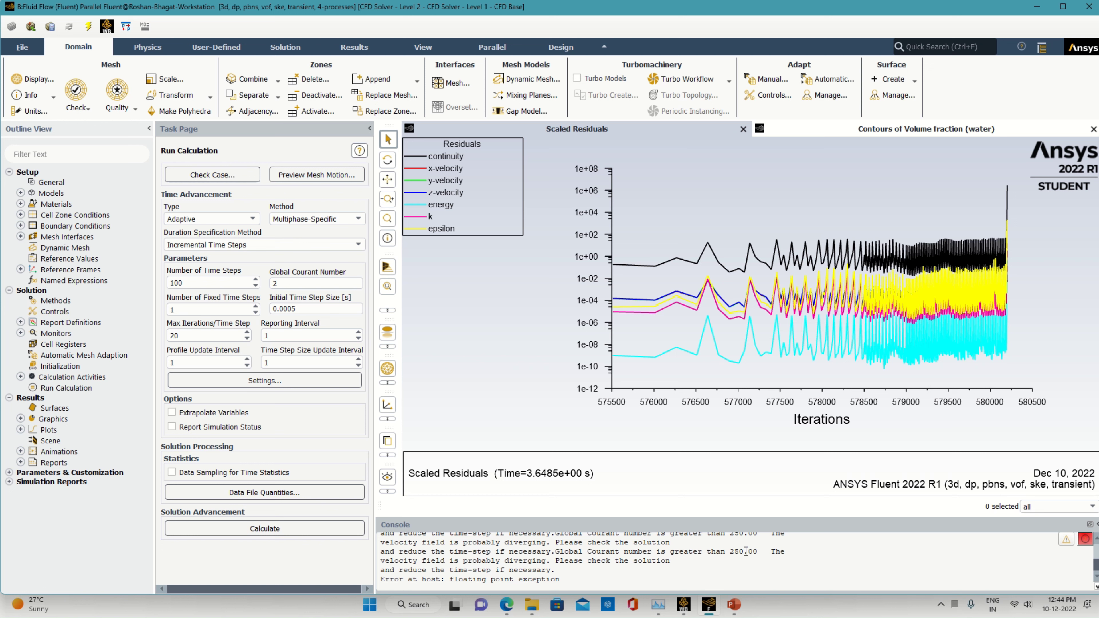
scroll(721, 564, up, 1)
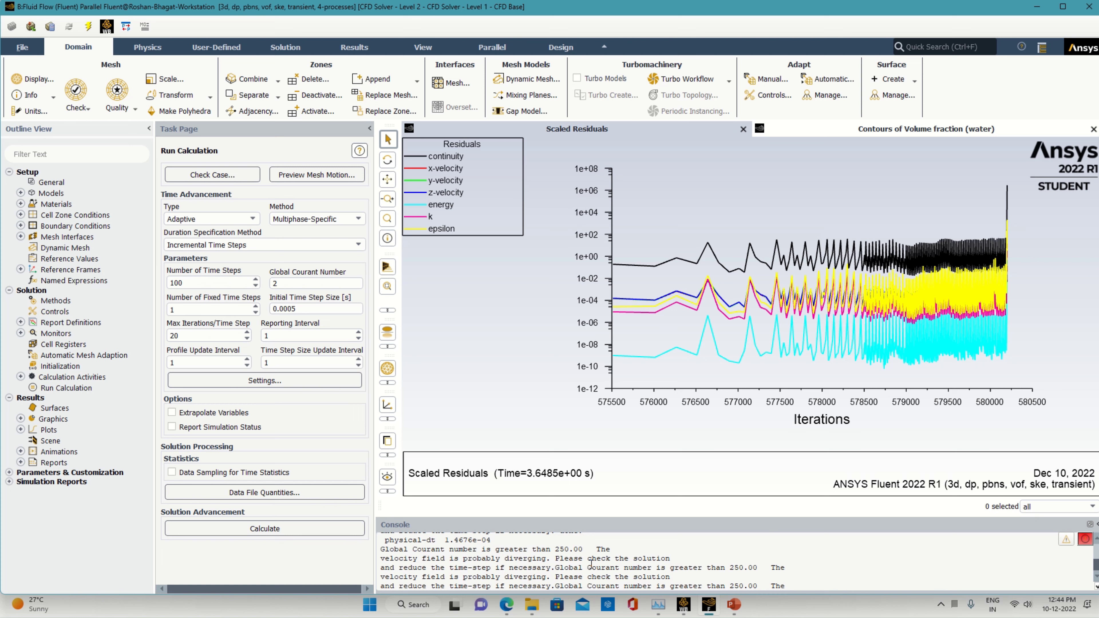
scroll(591, 563, up, 2)
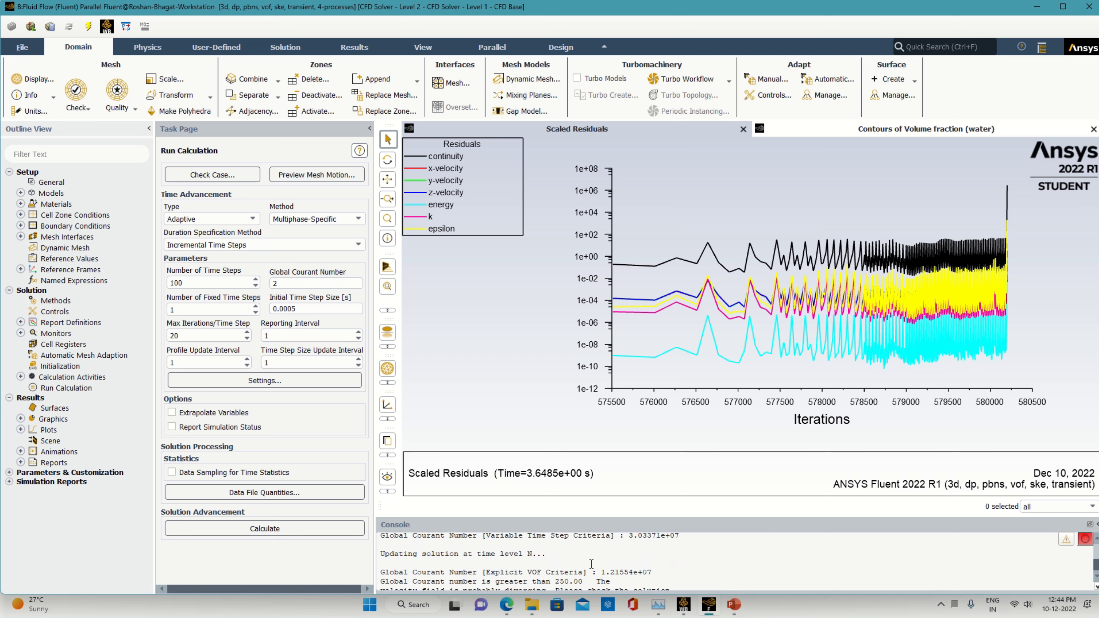
scroll(591, 564, up, 1)
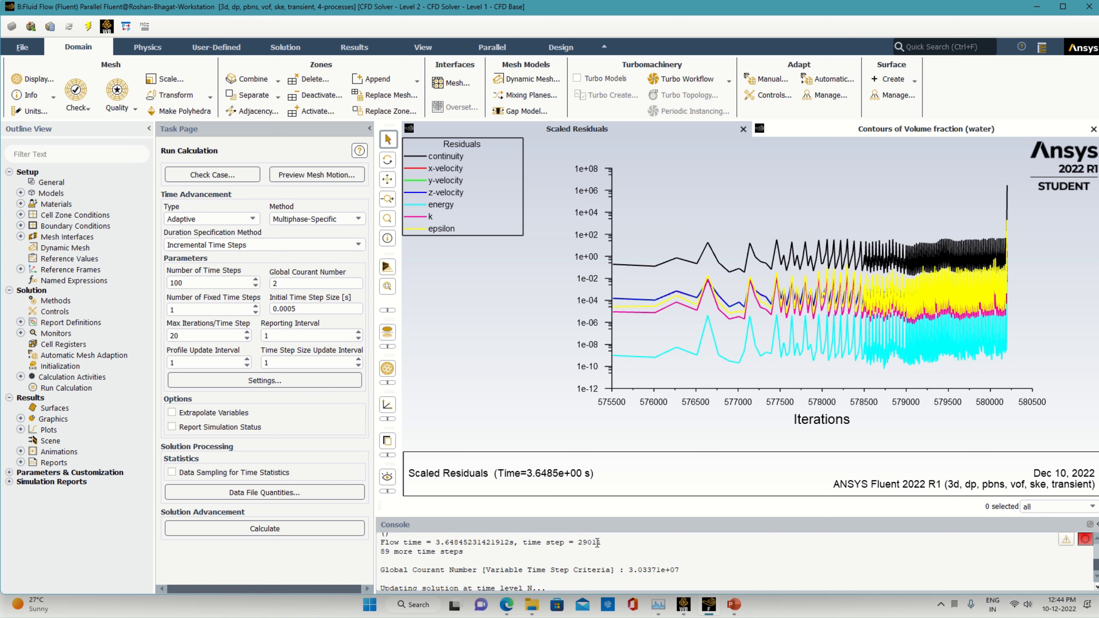
drag(601, 543, 578, 542)
Choose Close Fluent from the File menu
click(12, 48)
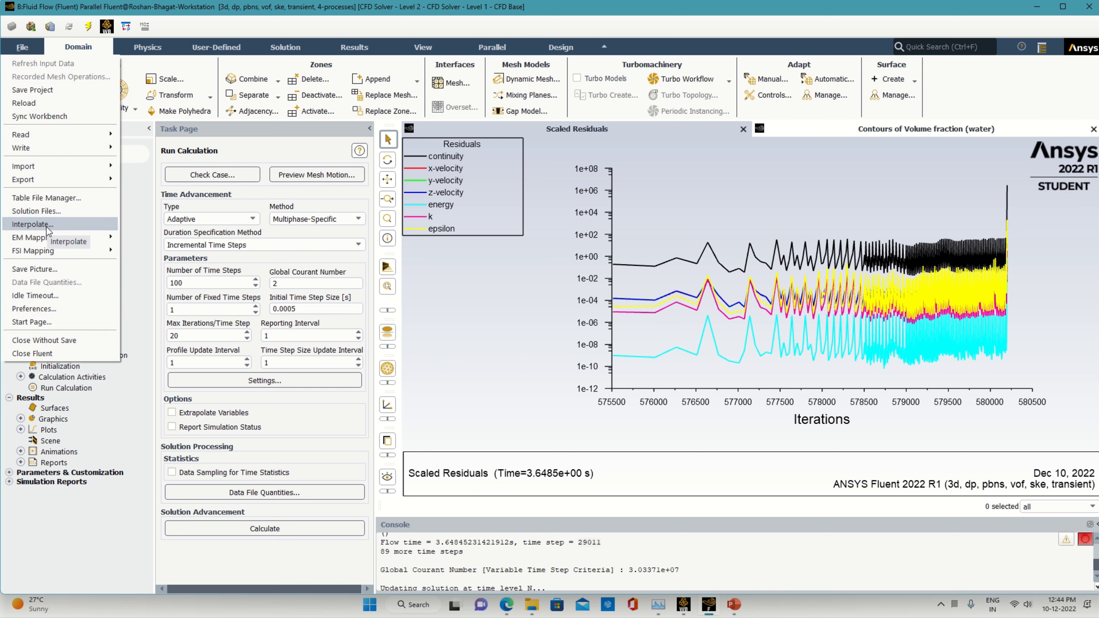
click(51, 353)
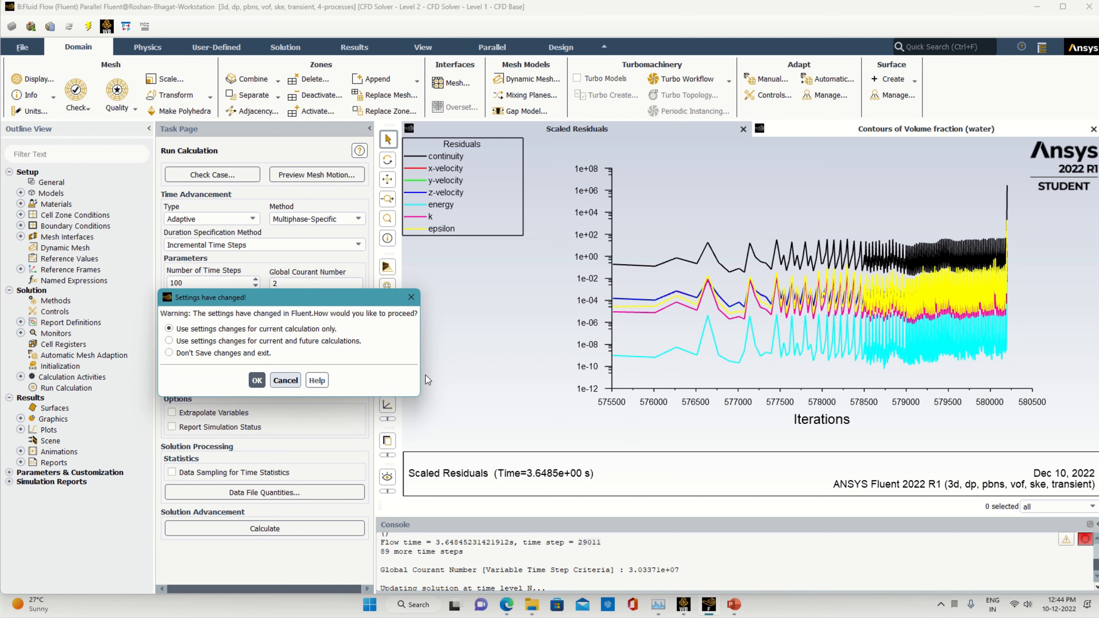
Exit Fluent without saving the changed settings and return to Workbench
click(249, 353)
click(256, 381)
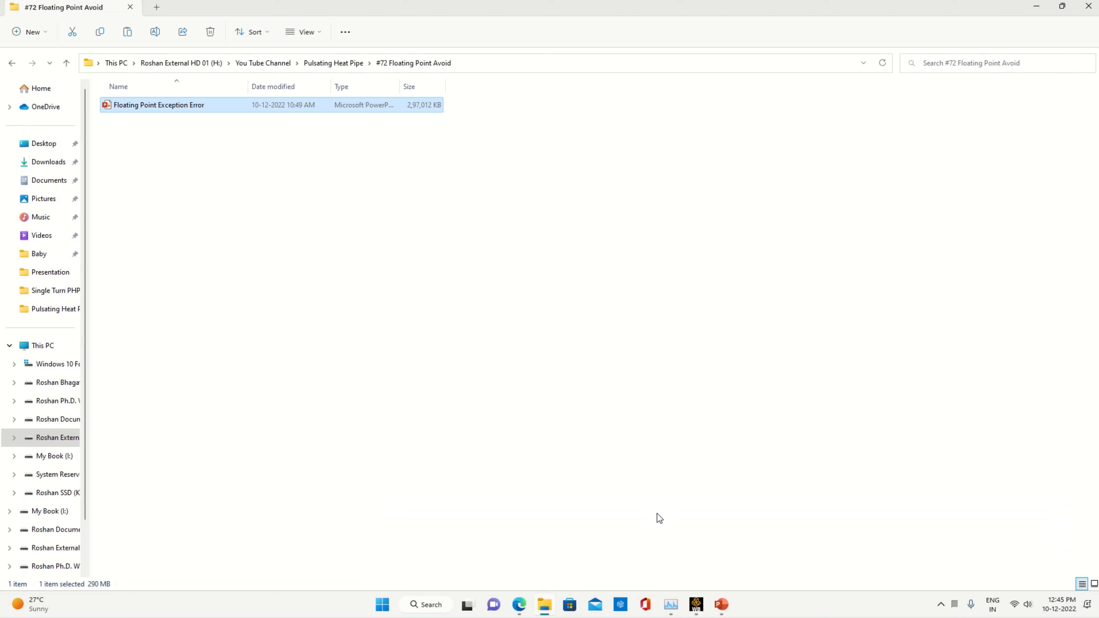
click(696, 604)
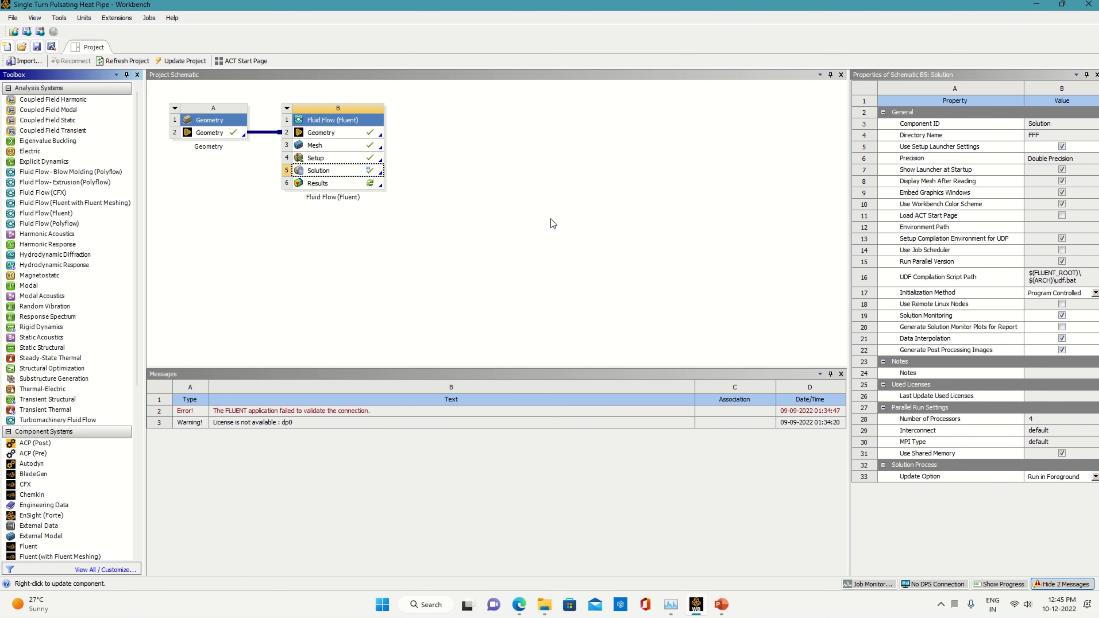
Exit Workbench via File > Exit without saving the project
click(12, 18)
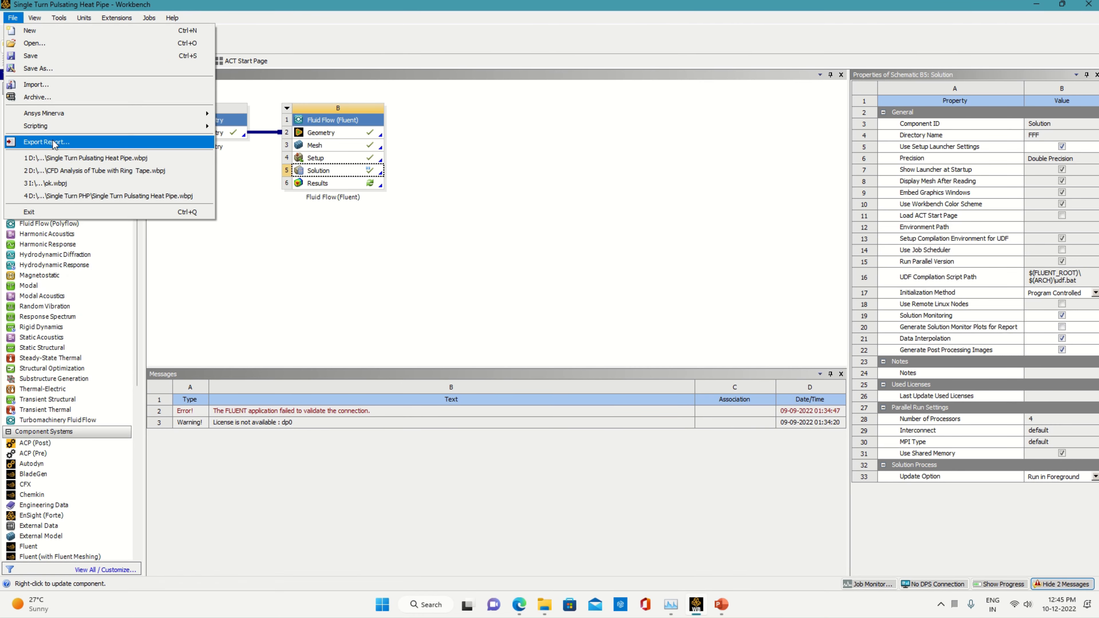
click(68, 214)
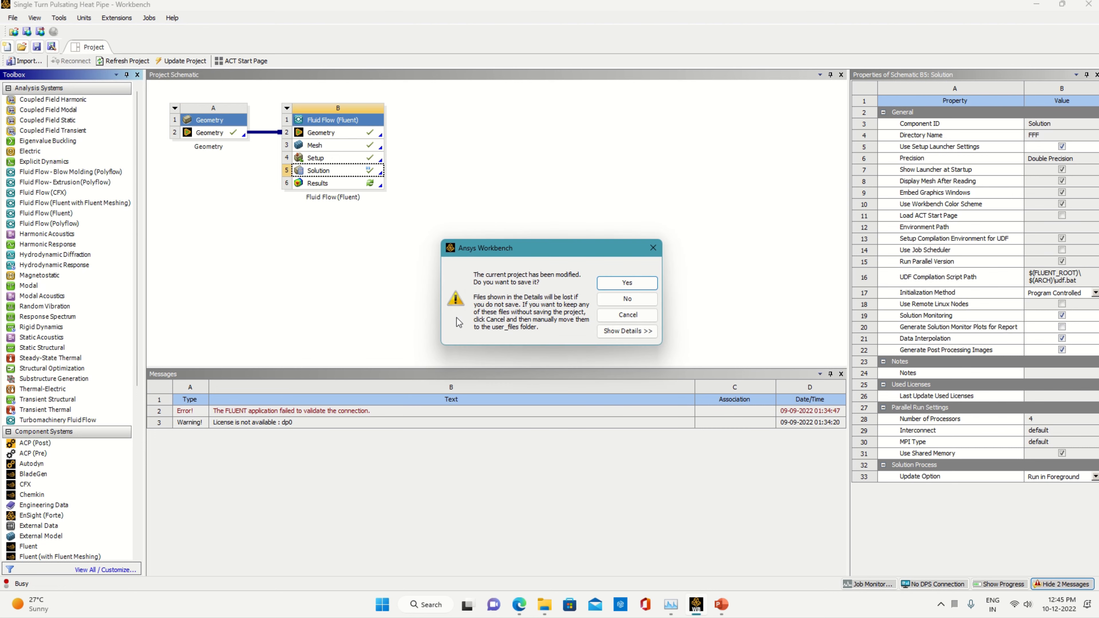
click(612, 302)
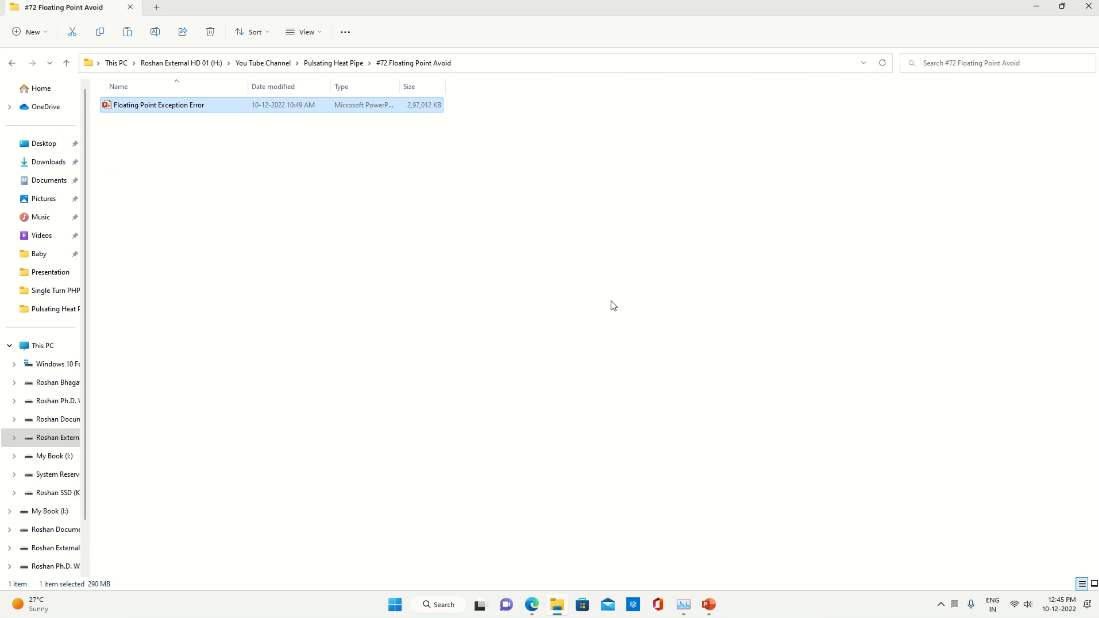
Reopen the Single Turn Pulsating Heat Pipe project from D: > Ansys Work > Single Turn PHP 128 mm Adiabatic
click(33, 348)
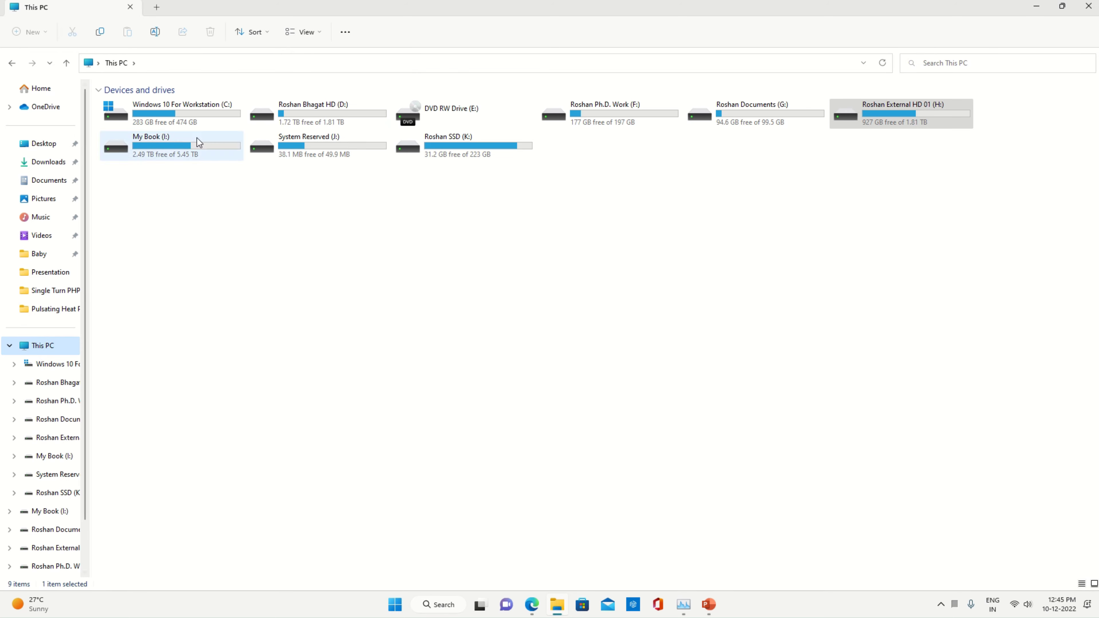
double_click(253, 113)
double_click(130, 114)
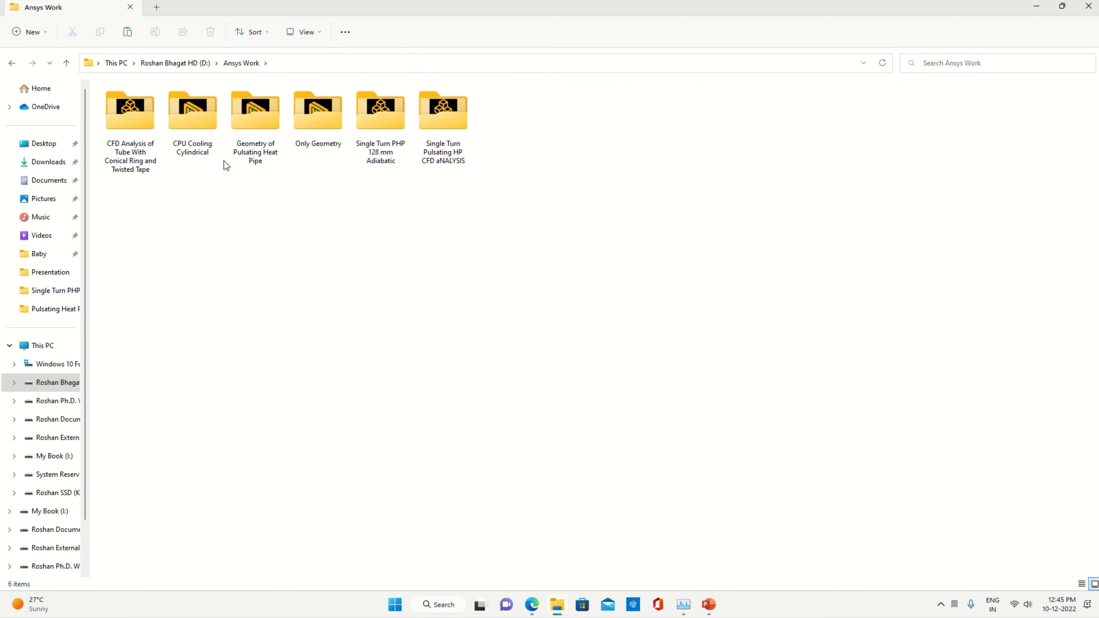
double_click(378, 133)
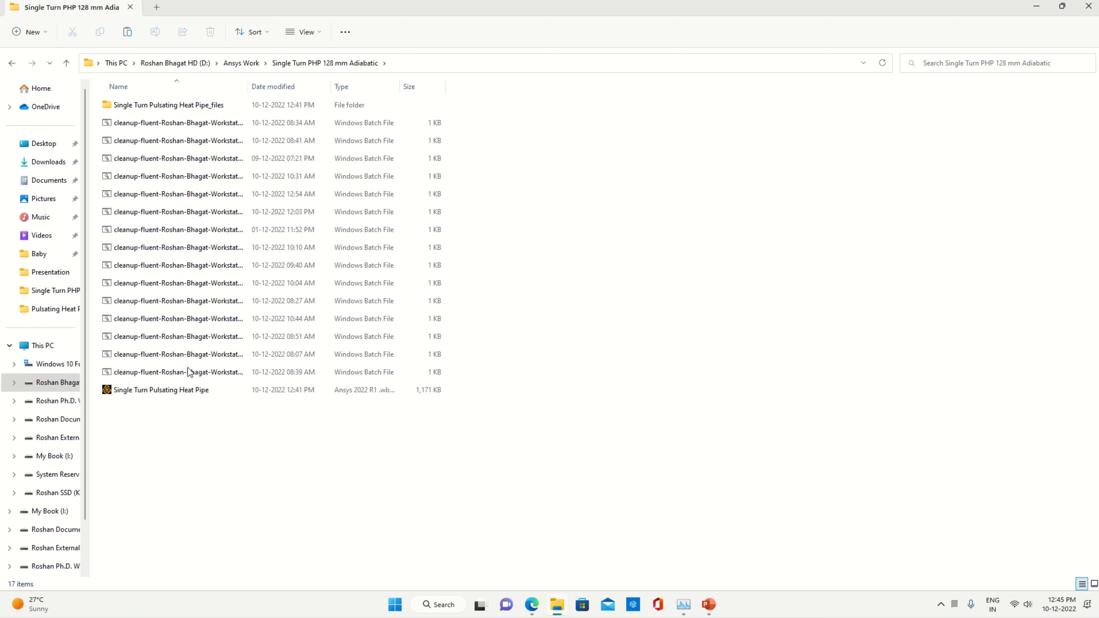
double_click(179, 391)
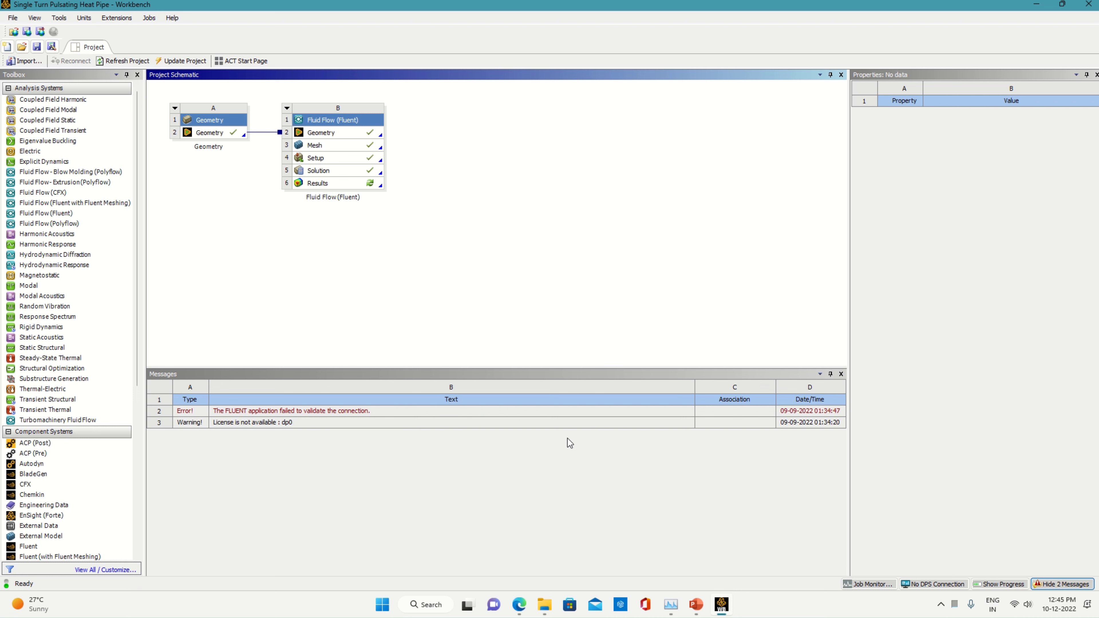
Edit the Fluent system's Solution cell B5 to relaunch Fluent with the saved case and results
click(365, 172)
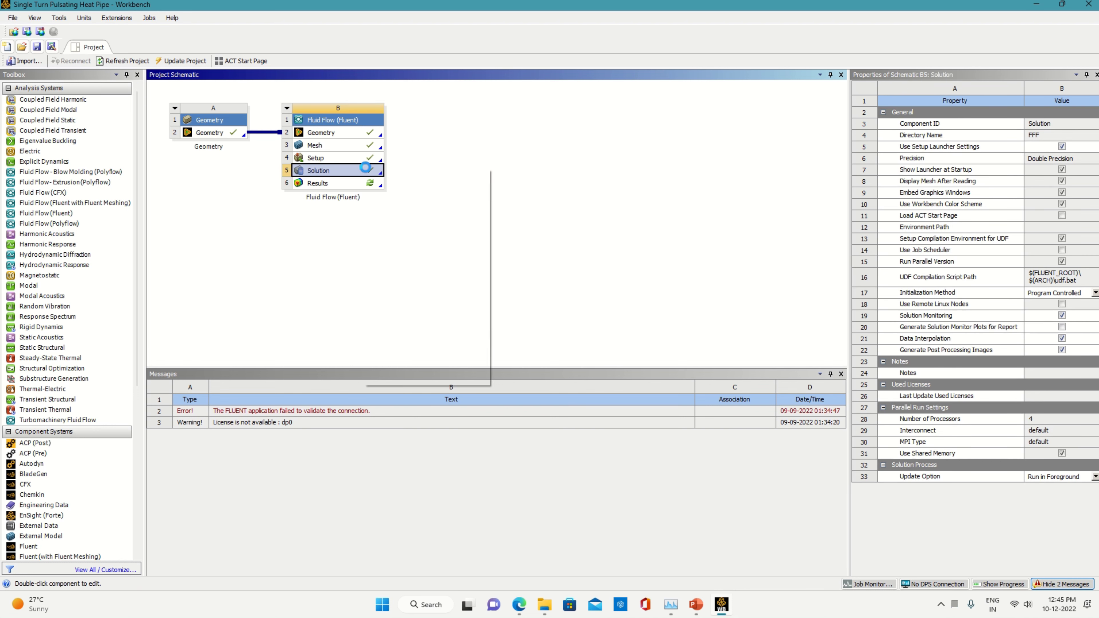
right_click(365, 172)
click(406, 175)
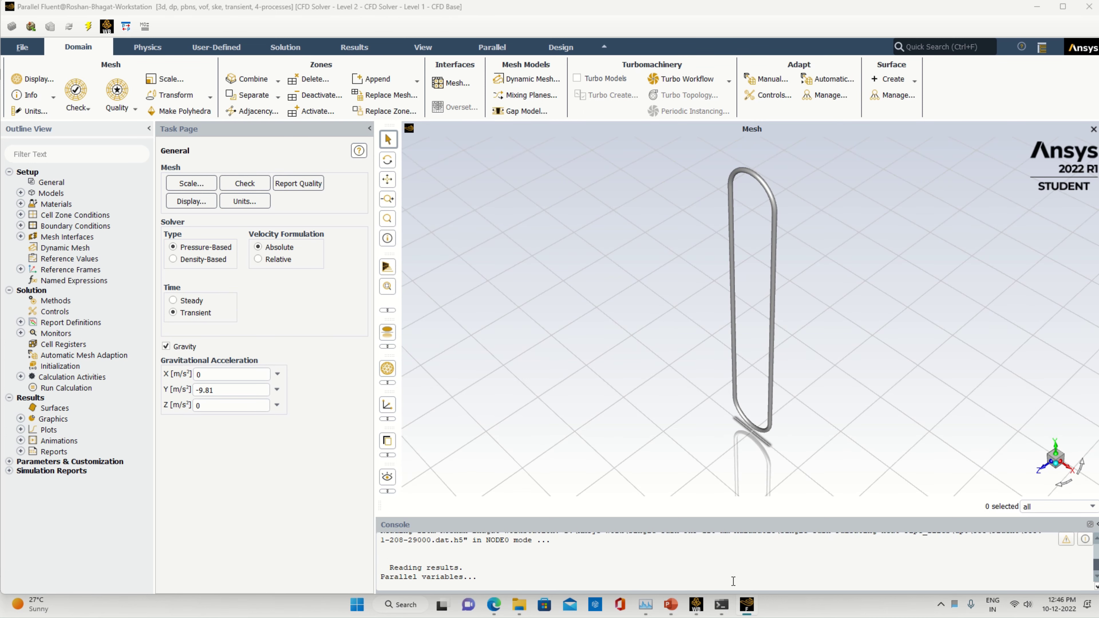
Close both solver terminal windows
mouse_move(721, 604)
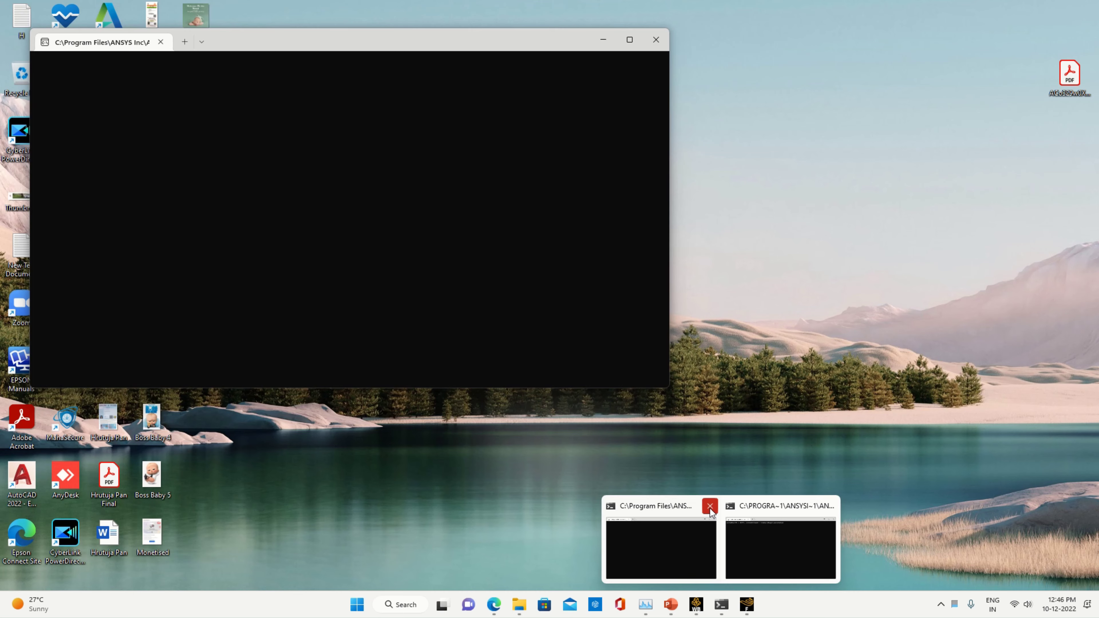
click(710, 510)
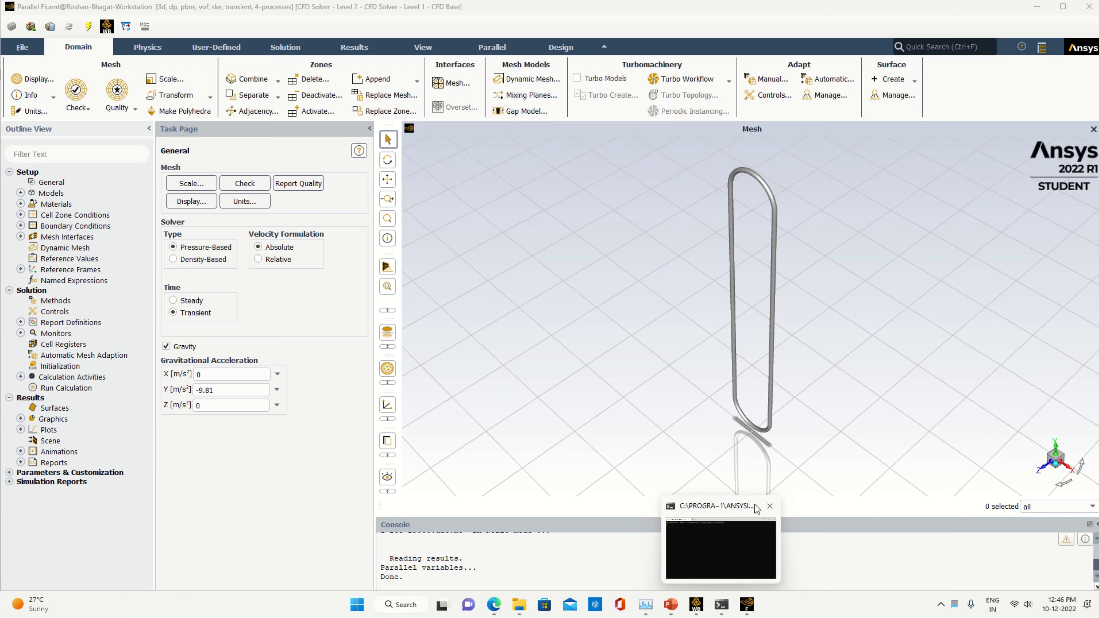
click(768, 508)
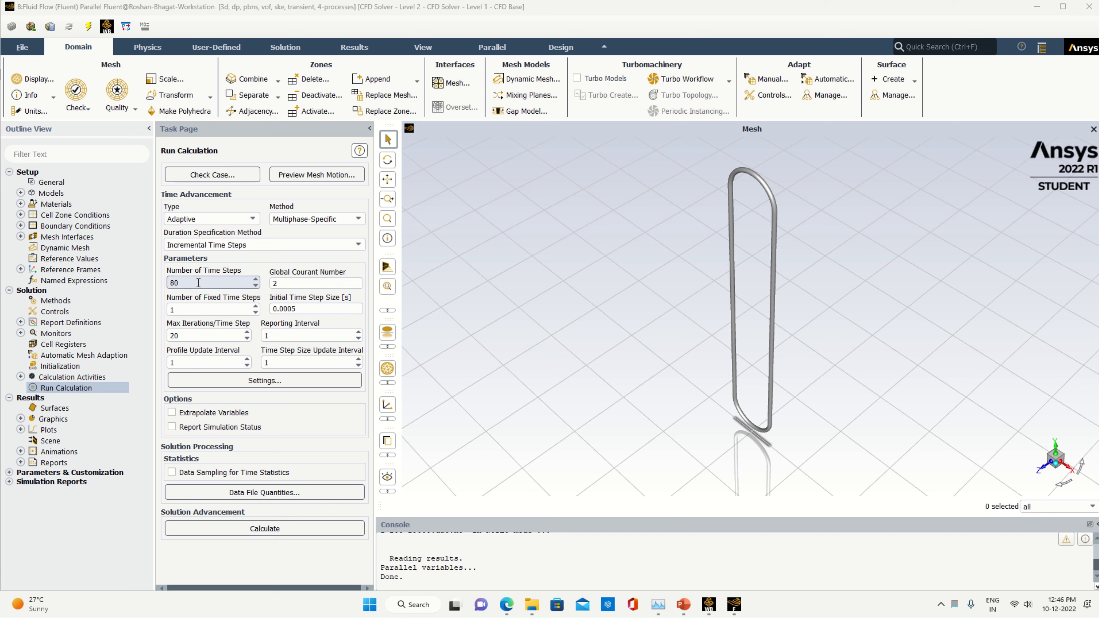
Change Number of Time Steps from 80 to 1 and start the calculation
drag(197, 283, 172, 288)
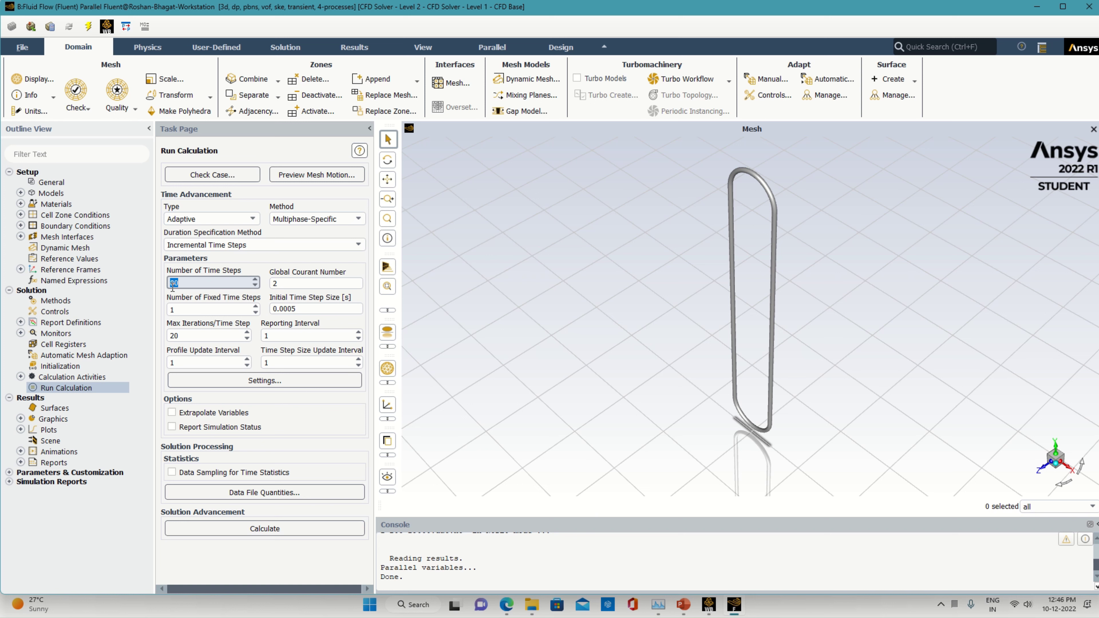
text(1)
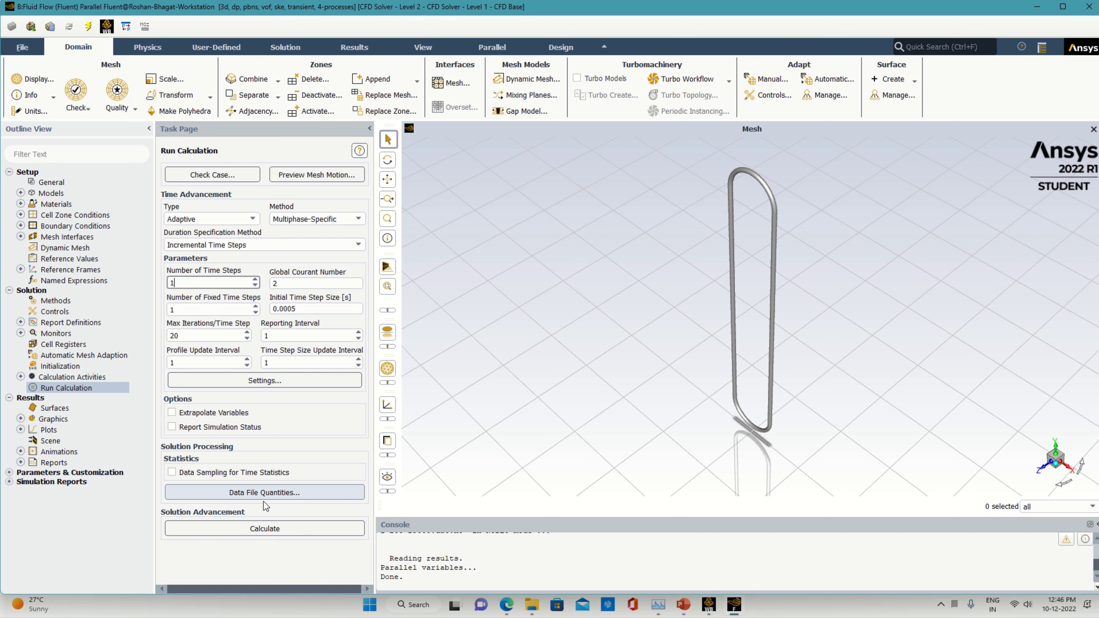
click(388, 421)
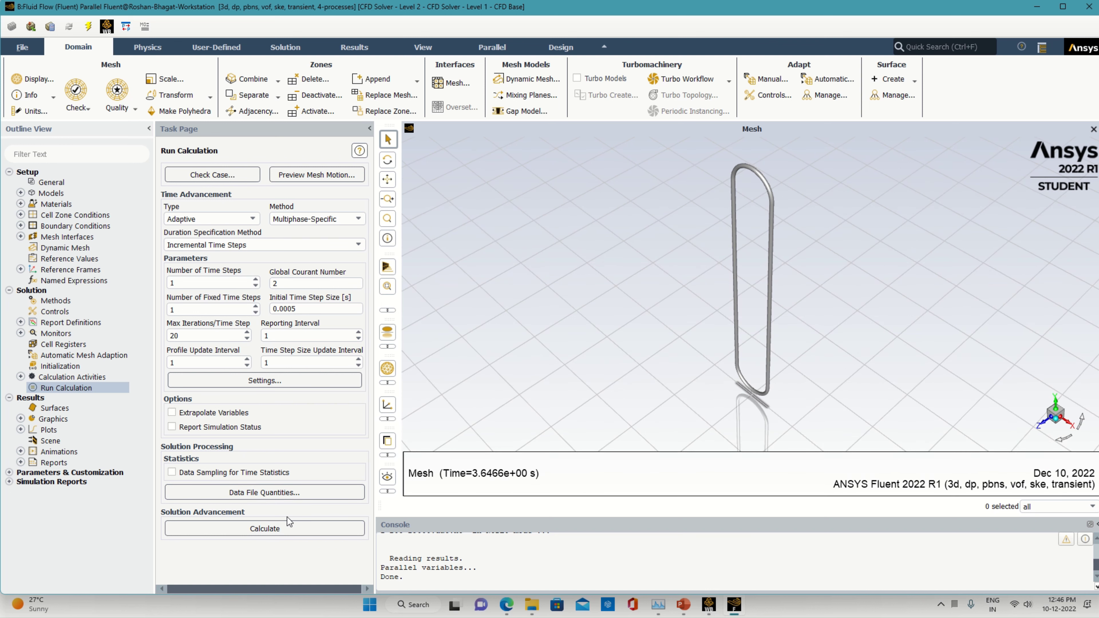
click(287, 529)
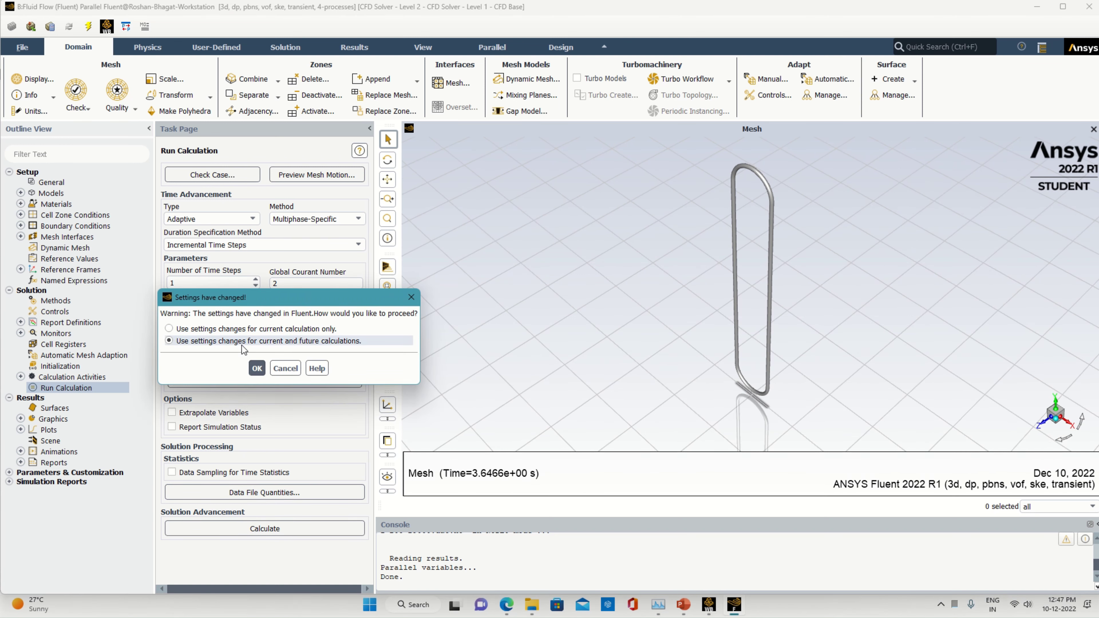
Apply the changed settings to future calculations, finish the run, and confirm time step 29001 in the console
click(241, 341)
click(257, 369)
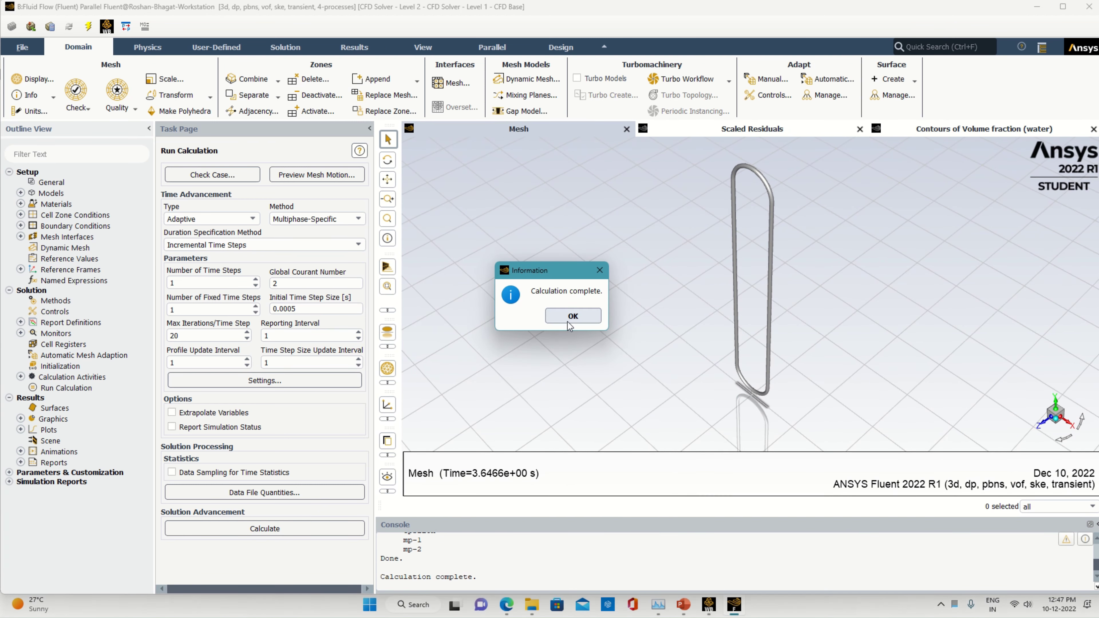
click(554, 334)
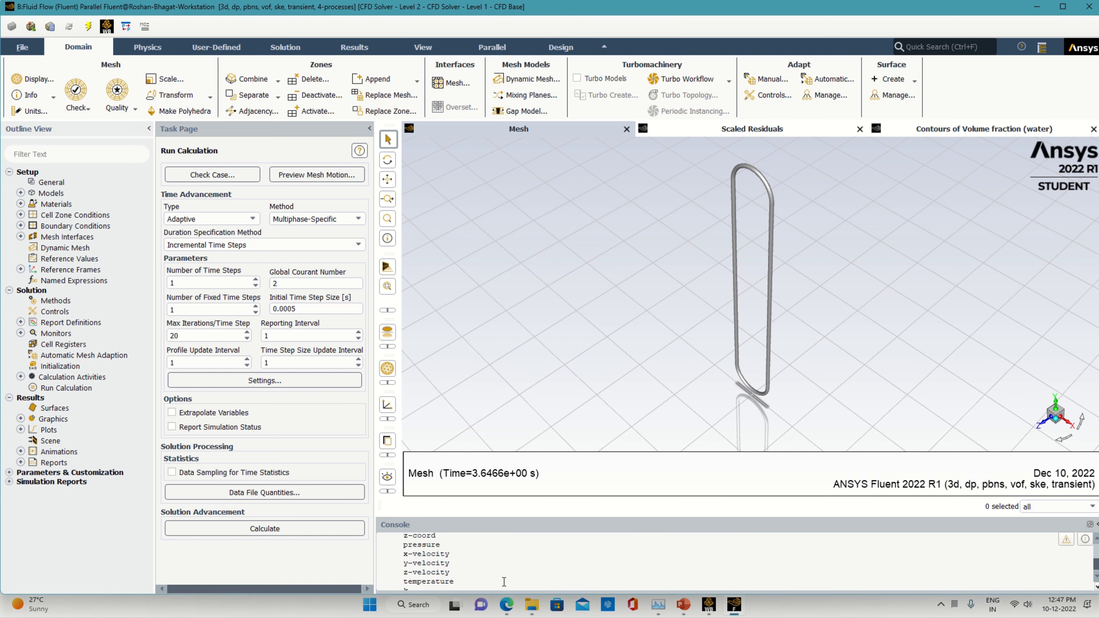
drag(616, 565, 581, 567)
click(613, 566)
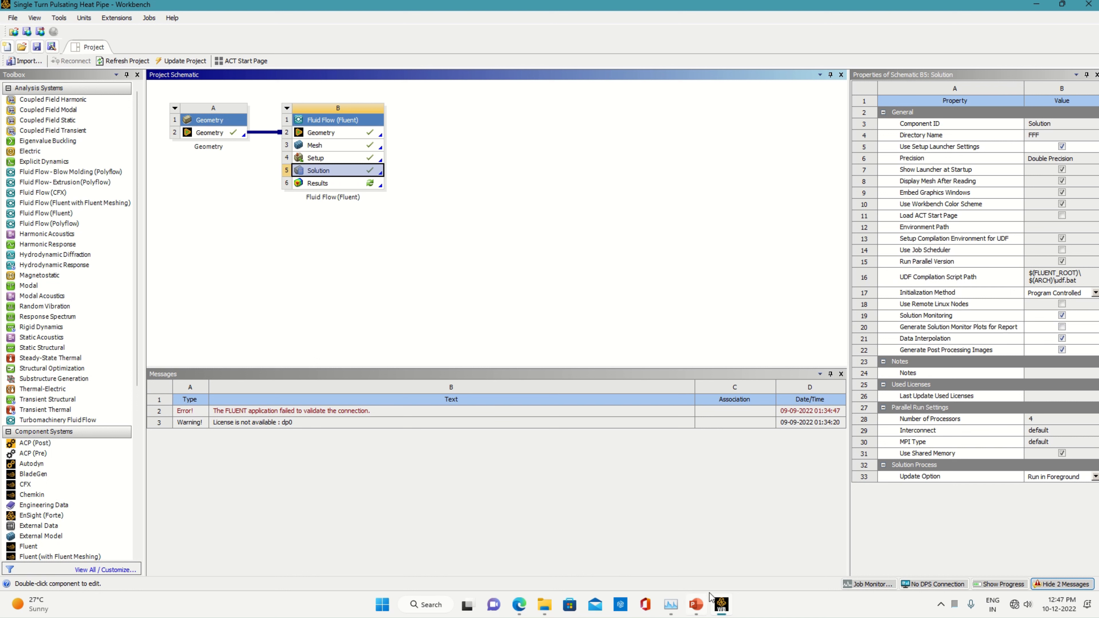
Reopen the Workbench Solution cell in Fluent
right_click(368, 172)
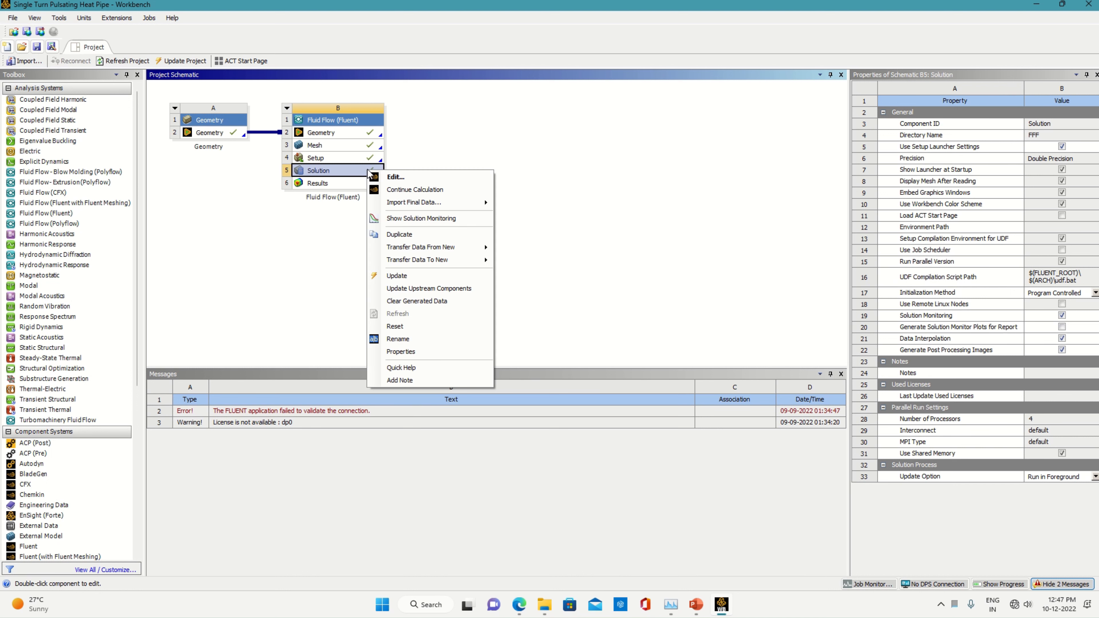
click(399, 181)
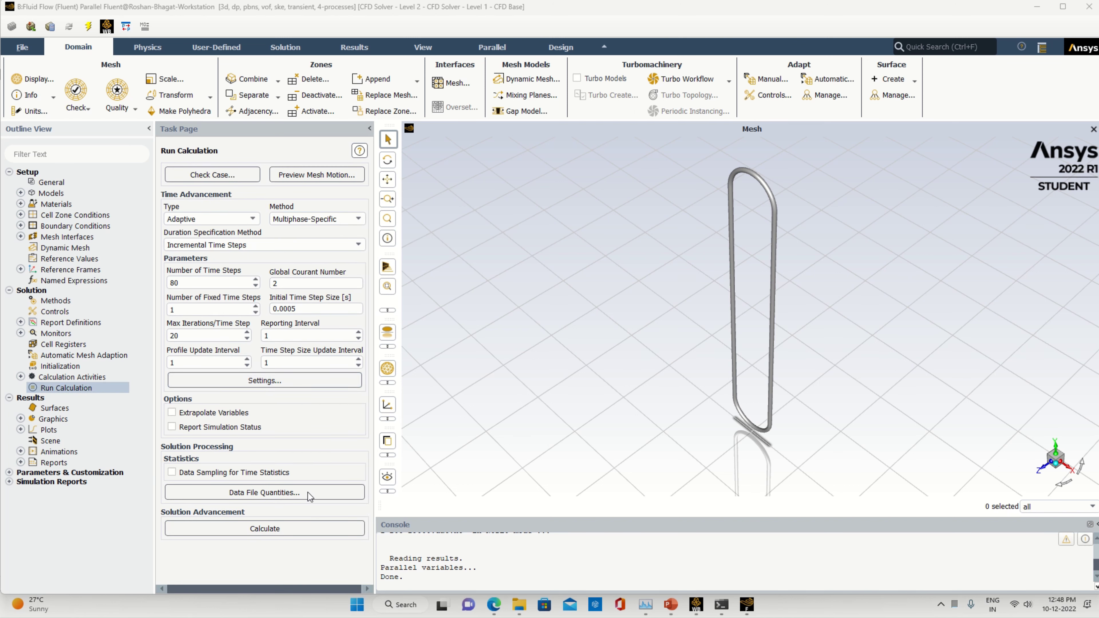
Run one time step with settings kept for future runs, then check the Global Courant Number 0.785546
double_click(182, 283)
key(BackSpace)
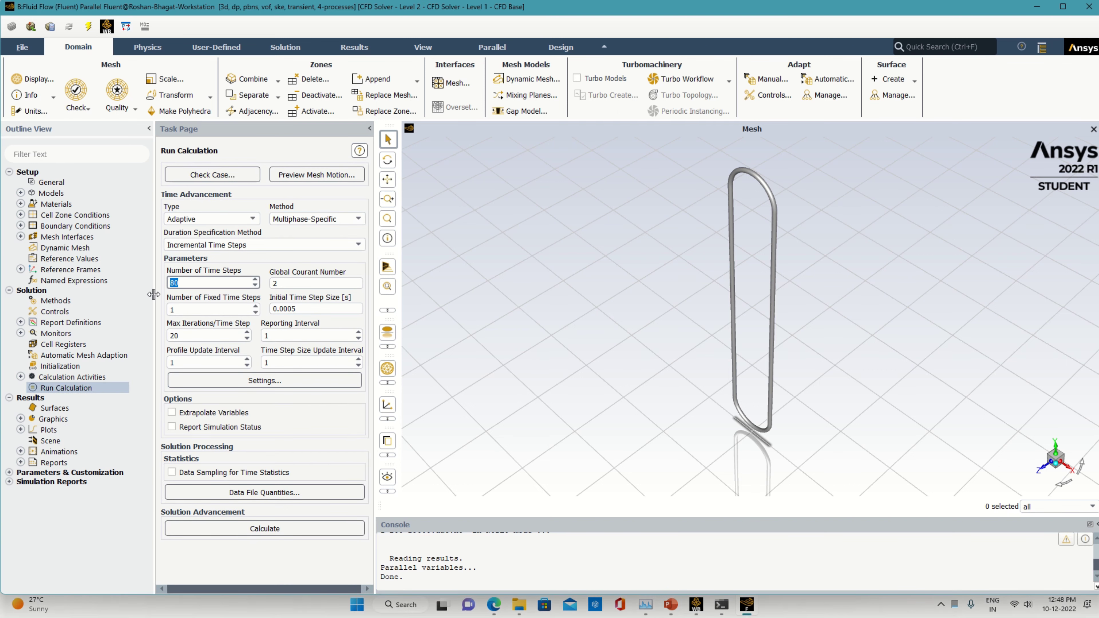
text(1)
click(408, 407)
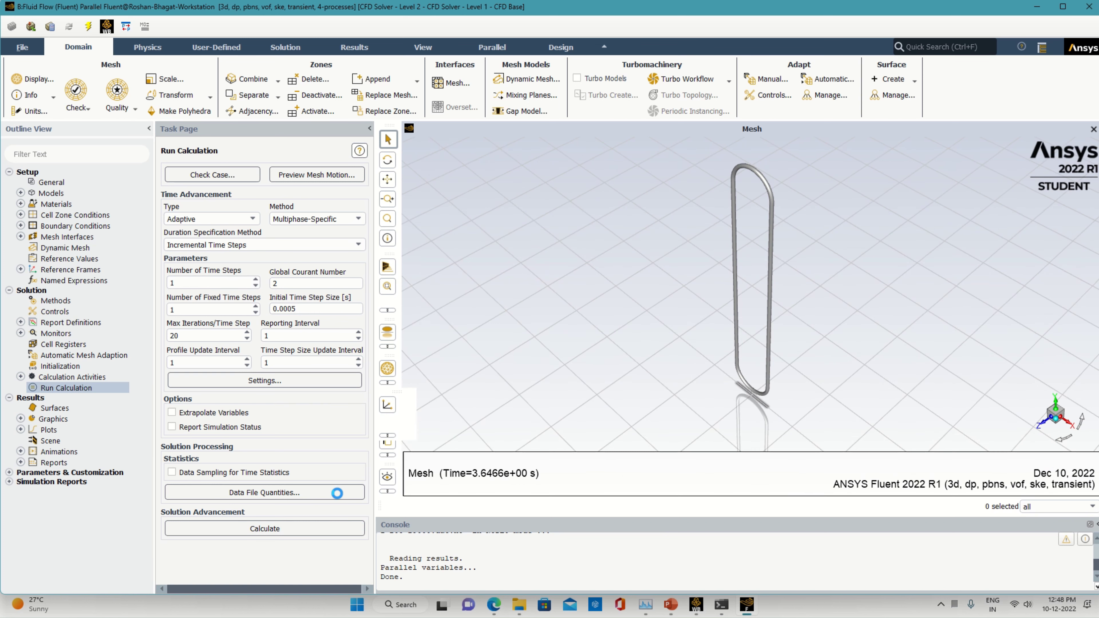
click(321, 529)
click(264, 342)
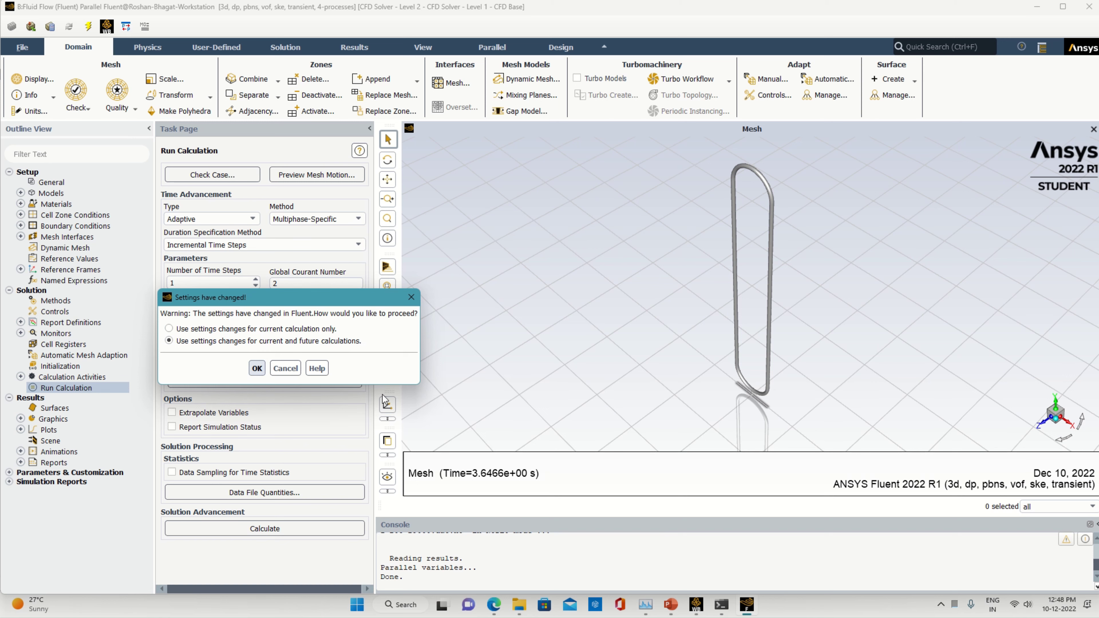
key(Return)
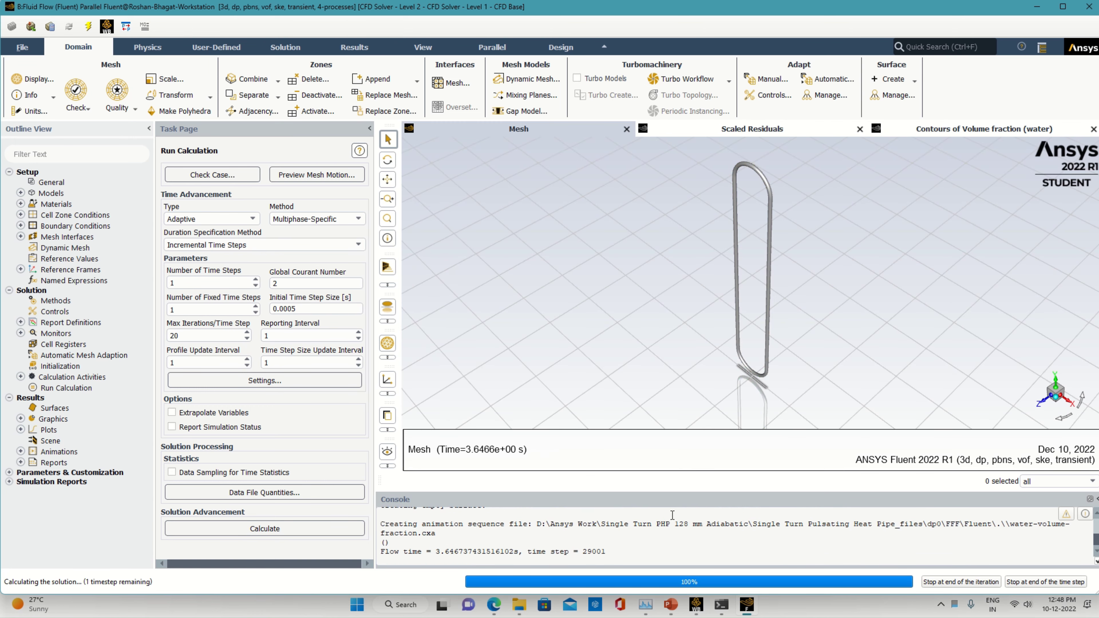
click(573, 315)
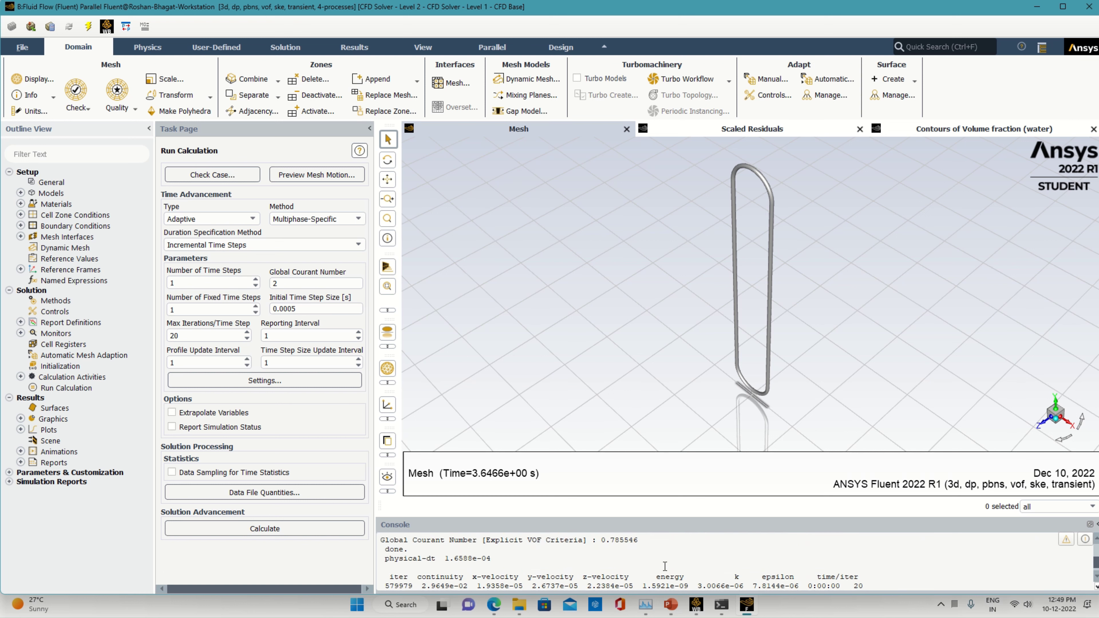
drag(606, 541, 645, 543)
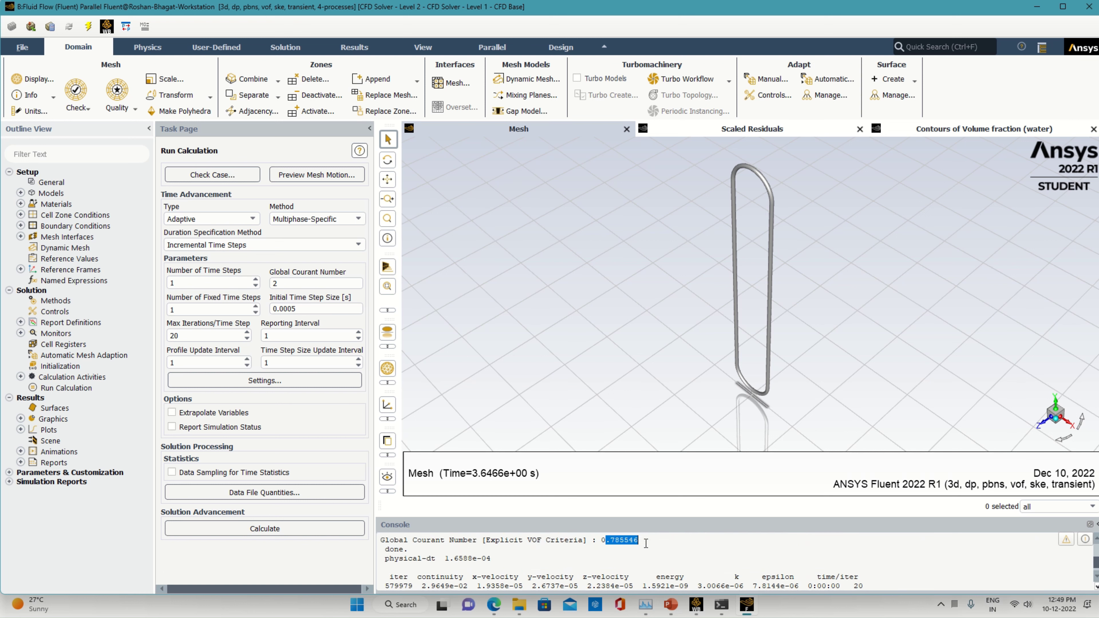
click(675, 555)
Run 2 time steps to reach time step 29003, keeping the settings for future calculations
click(187, 284)
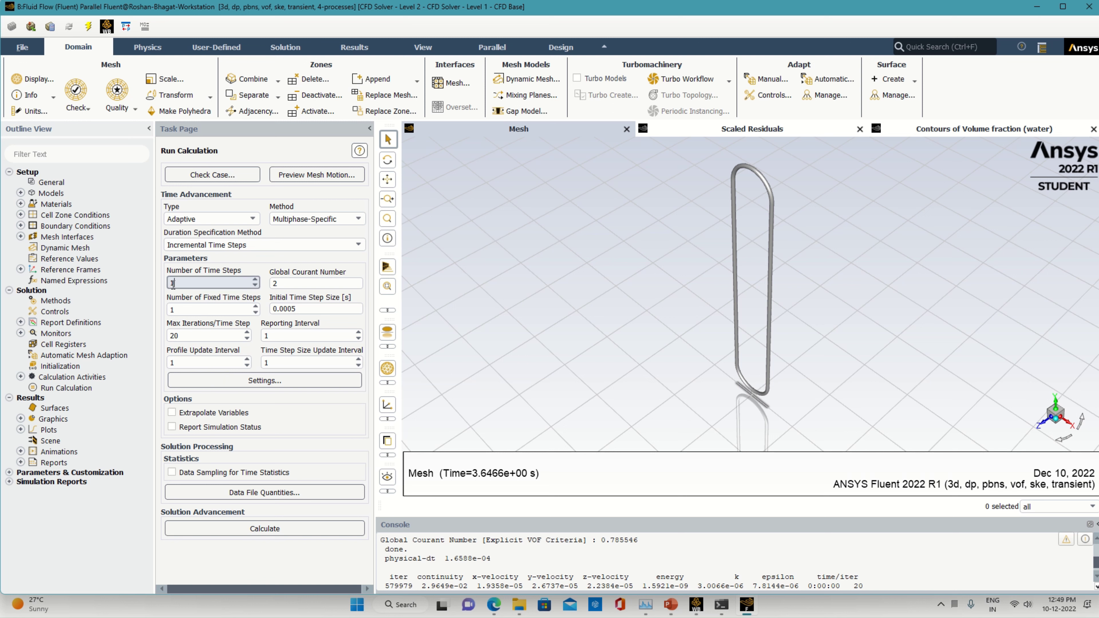
drag(173, 283, 169, 284)
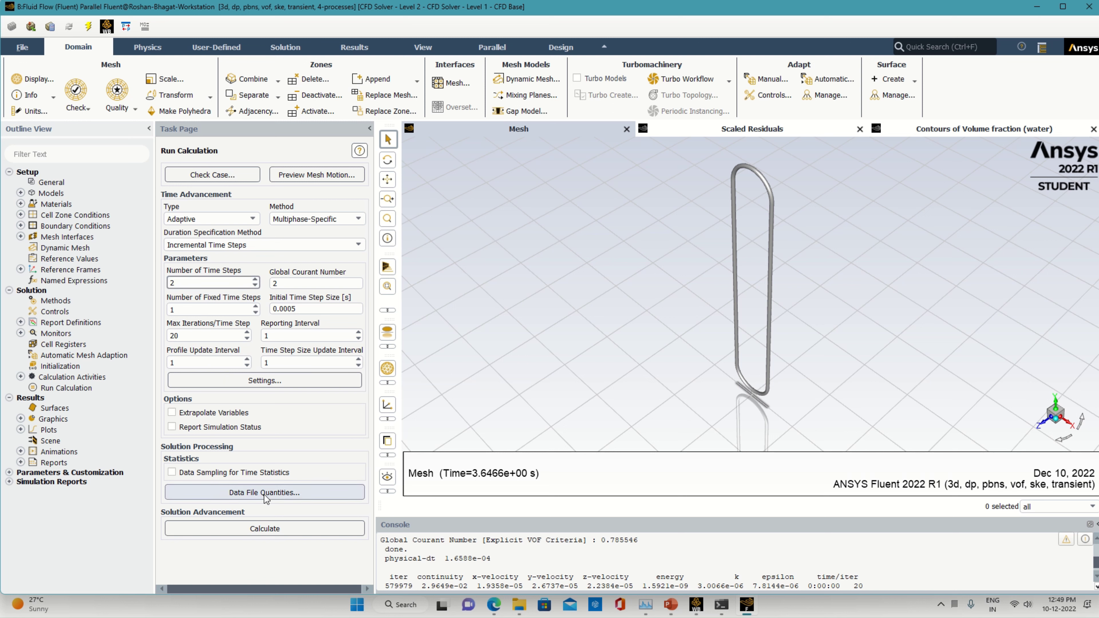
click(279, 529)
click(277, 342)
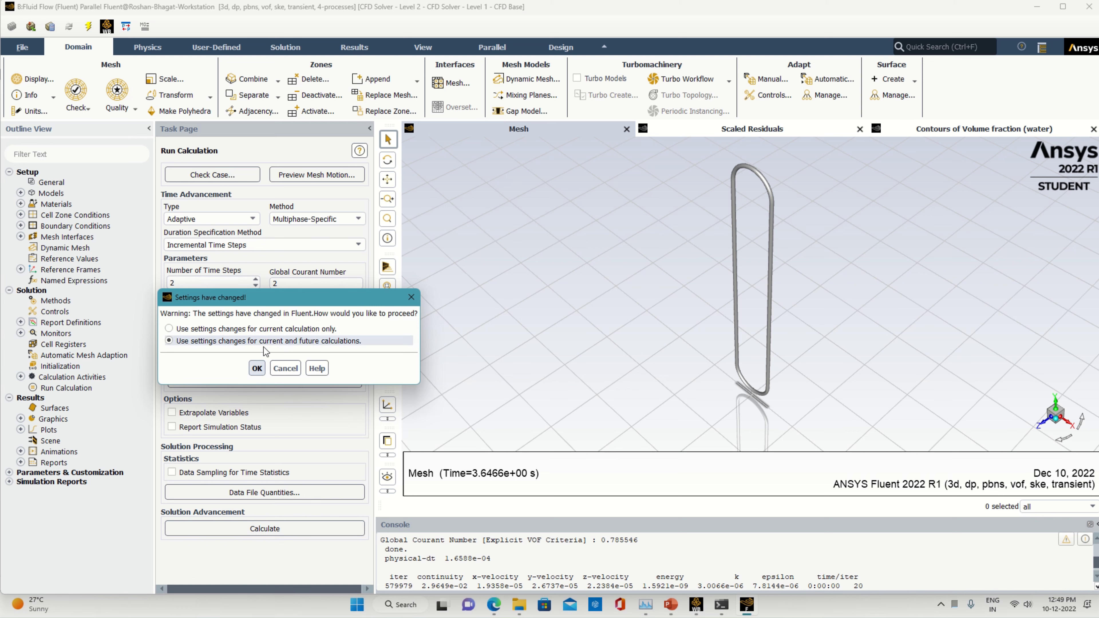
click(256, 368)
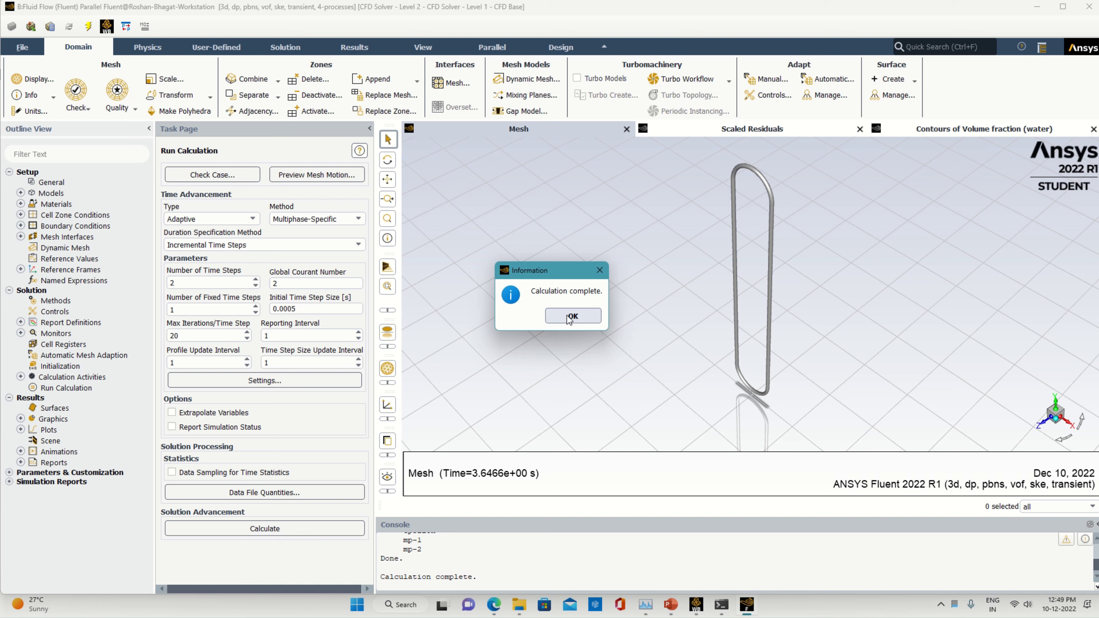
click(562, 315)
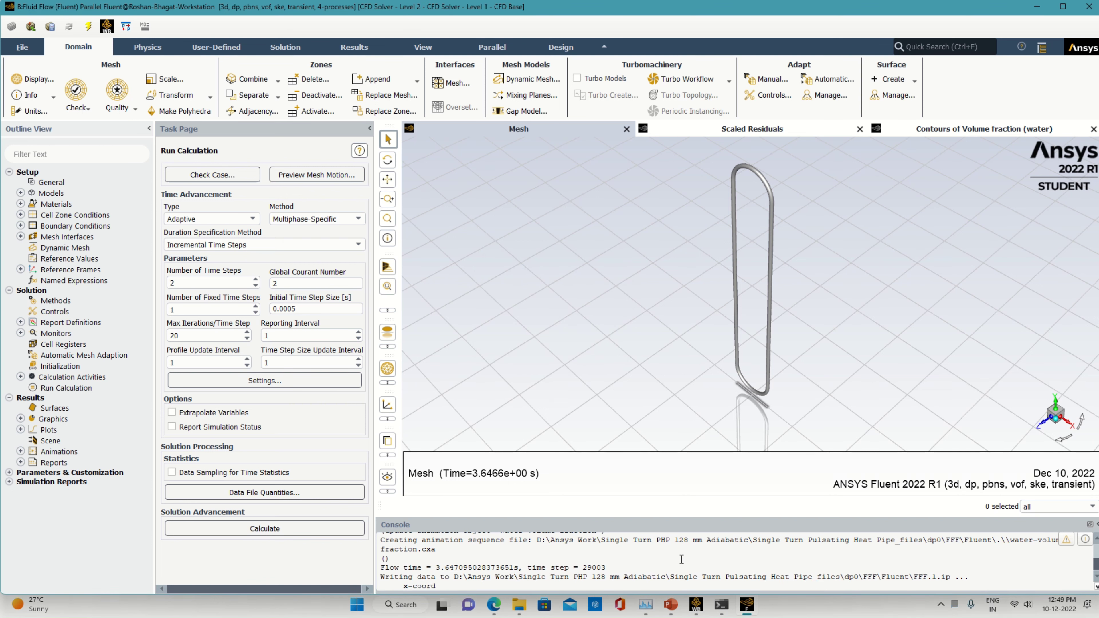
Save the Workbench project and bring the Fluent solver window back in front
click(696, 605)
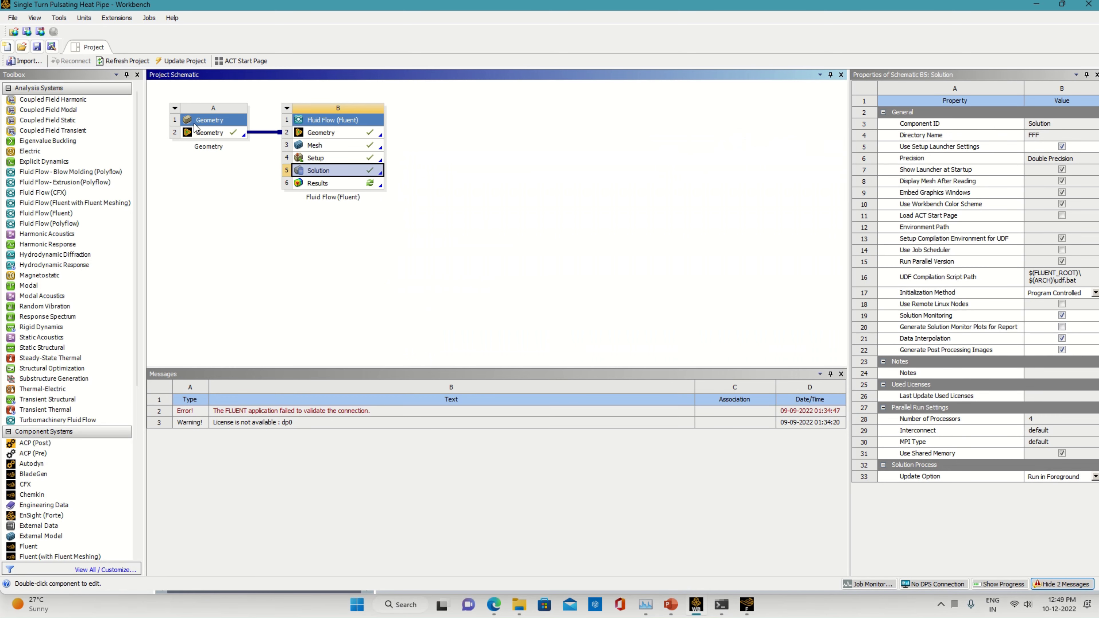
click(37, 47)
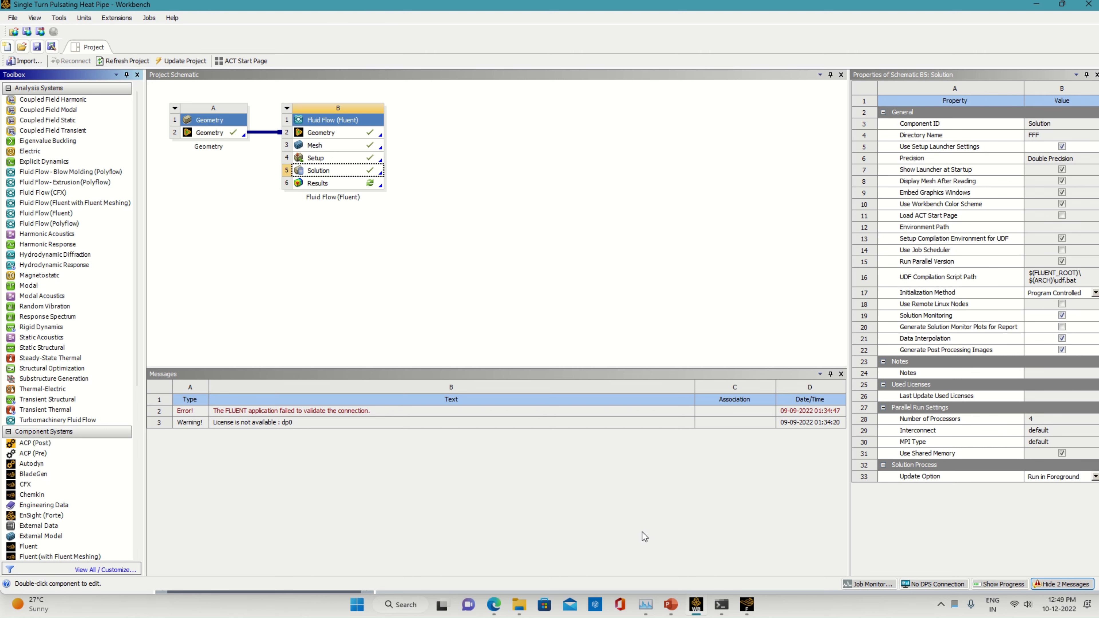
click(754, 605)
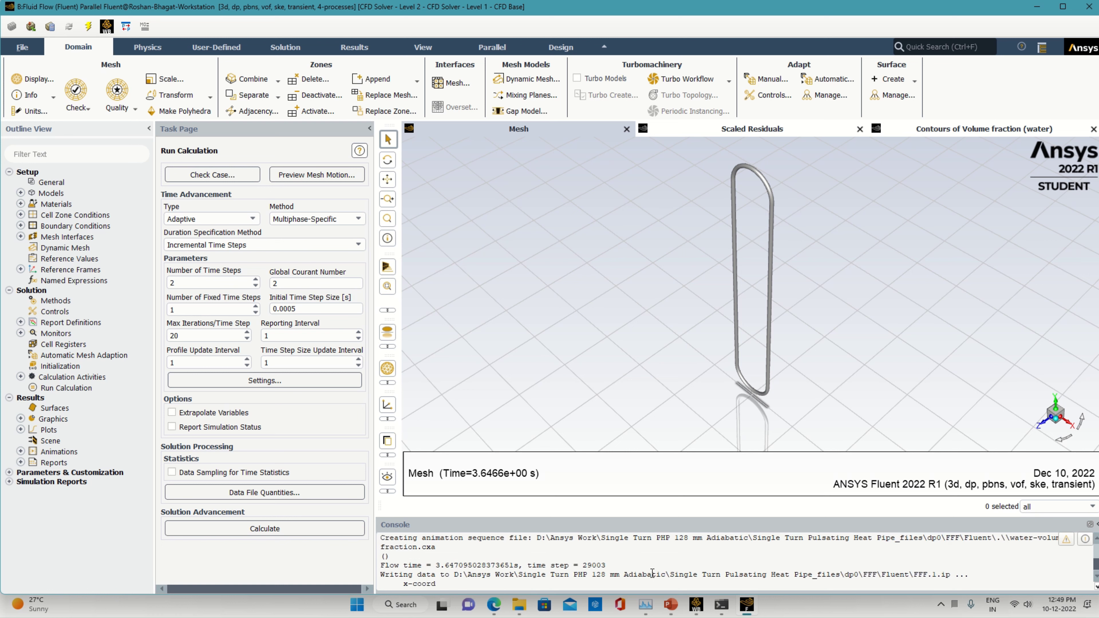
click(696, 604)
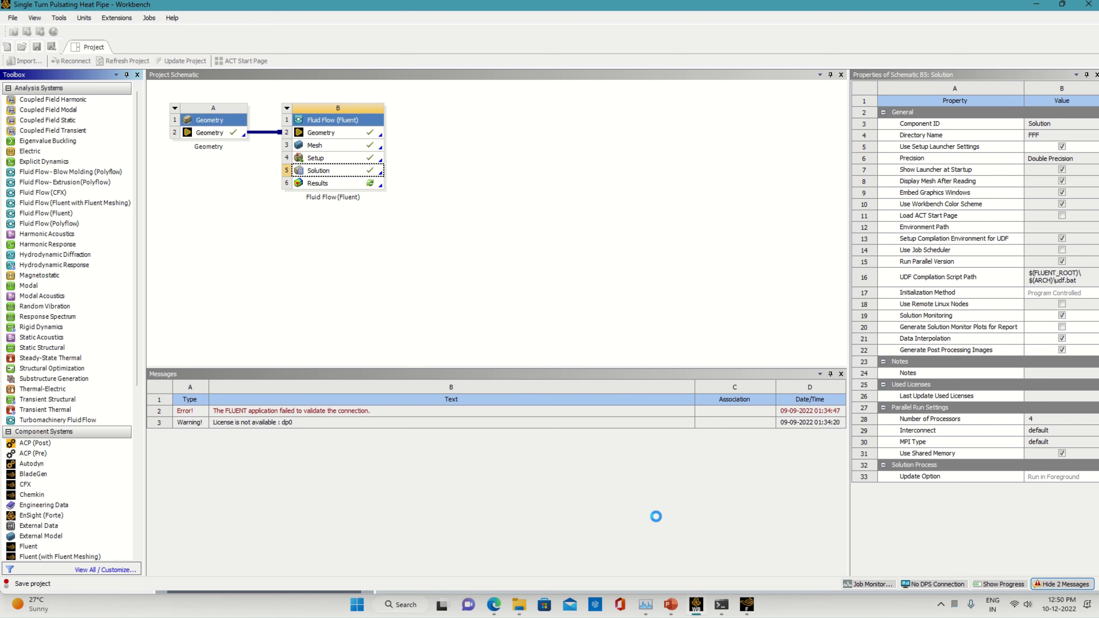
click(747, 605)
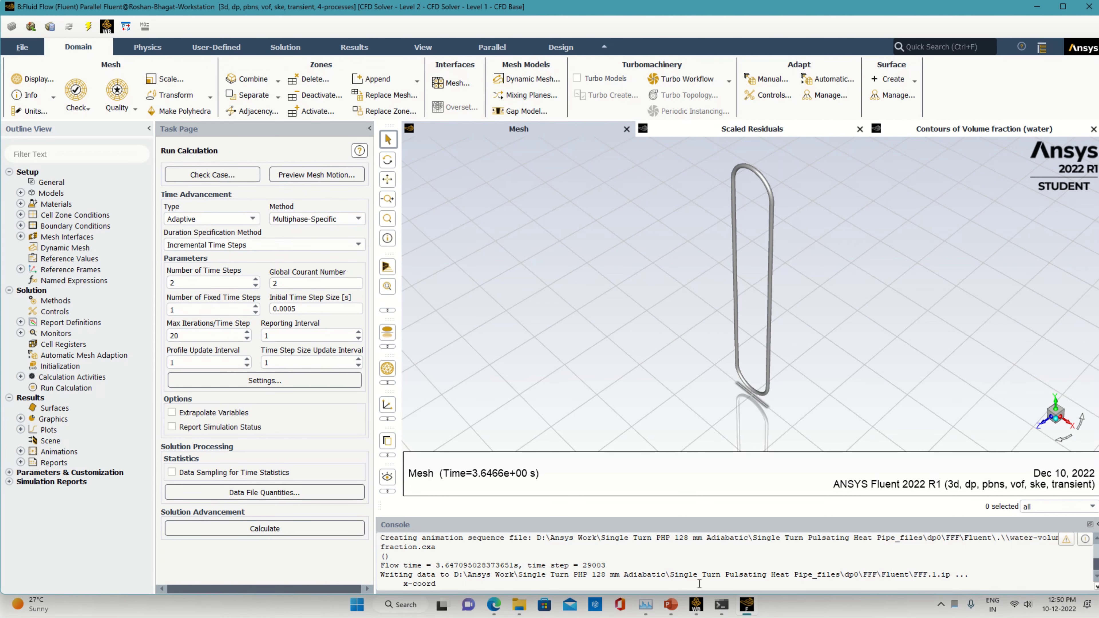
Run two more time steps to 29005, then view the residuals and water volume-fraction contours
click(260, 524)
click(251, 342)
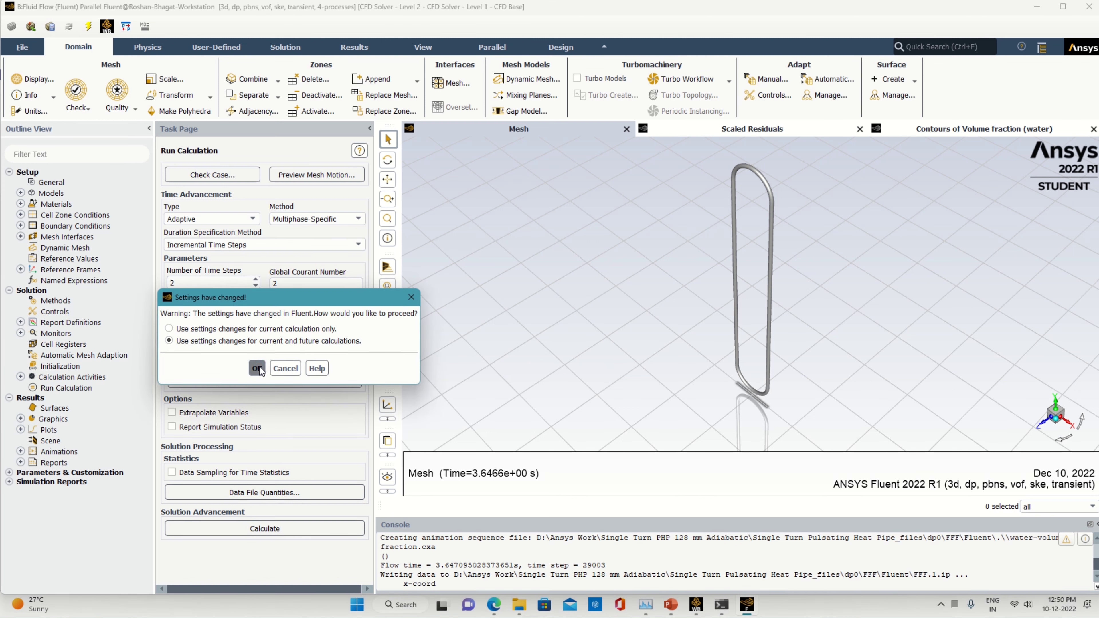
click(257, 368)
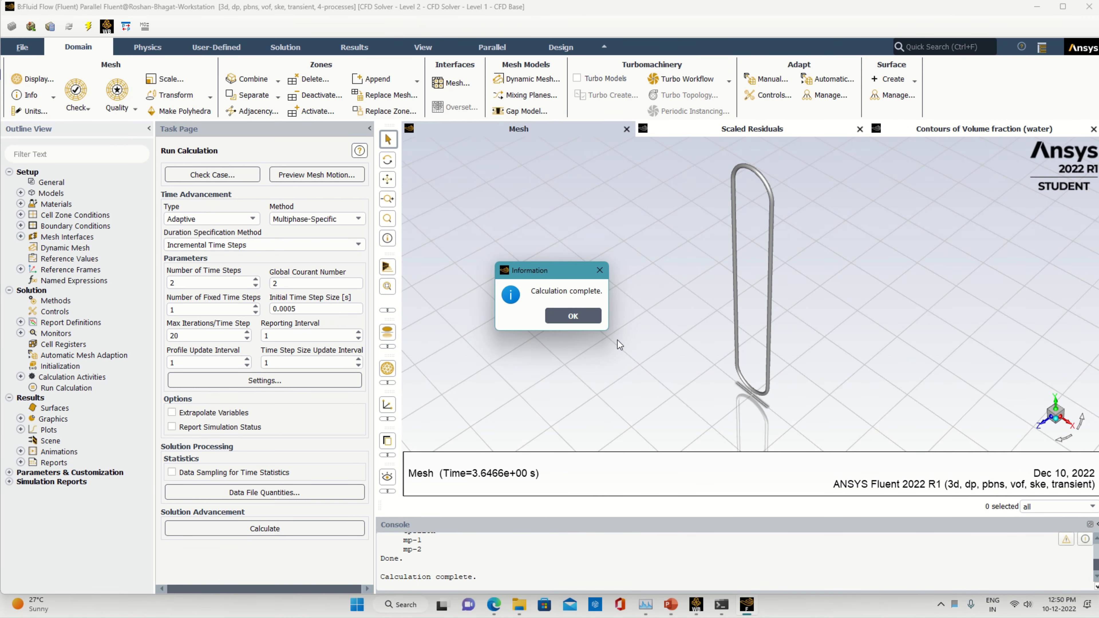
click(572, 316)
click(752, 129)
click(951, 132)
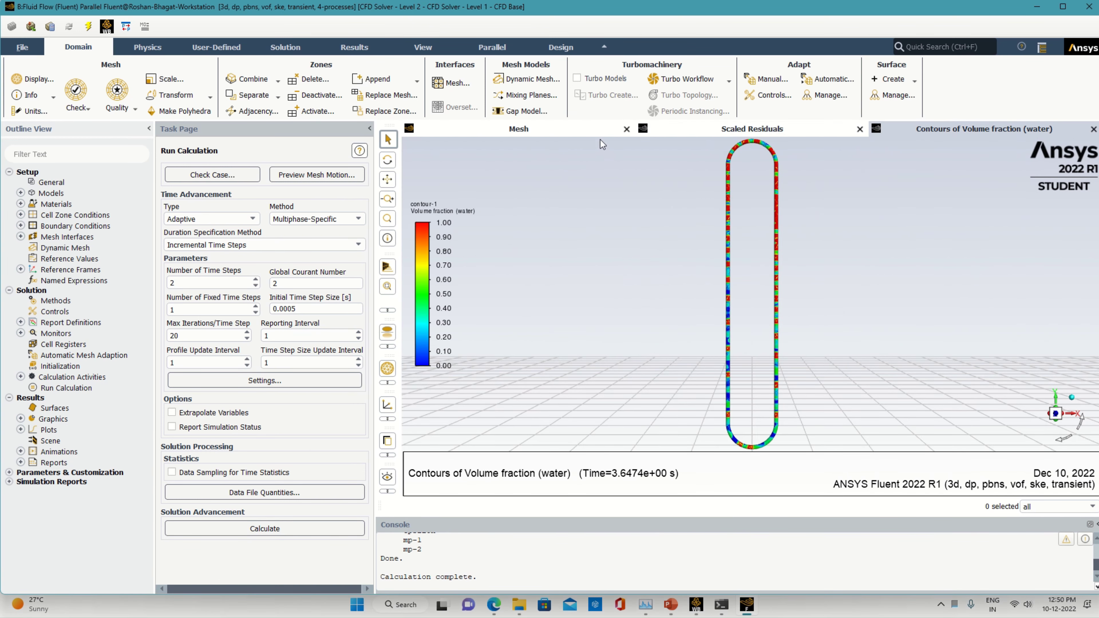
Close the Mesh view, check the residuals, return to the water contours and scroll the console
click(633, 129)
click(626, 128)
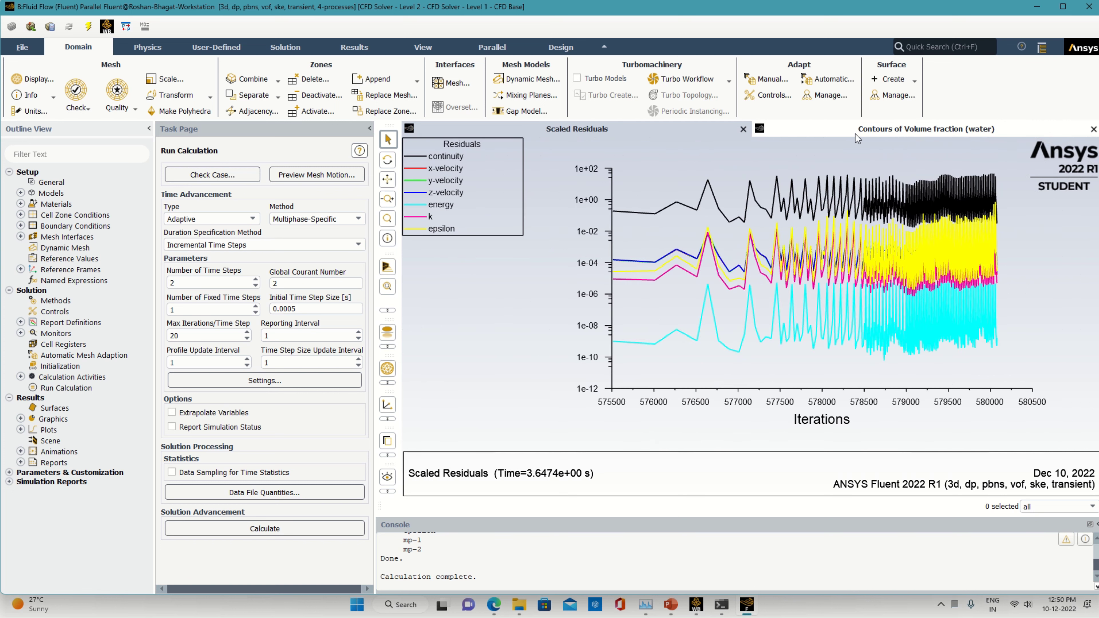
click(887, 129)
scroll(452, 576, up, 10)
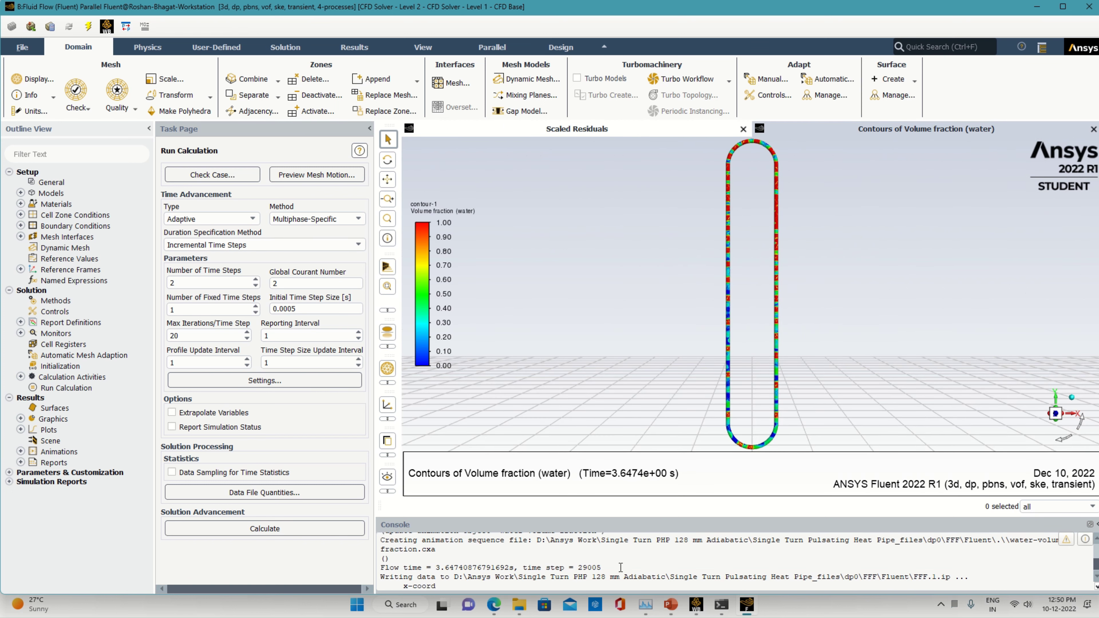
scroll(620, 568, up, 8)
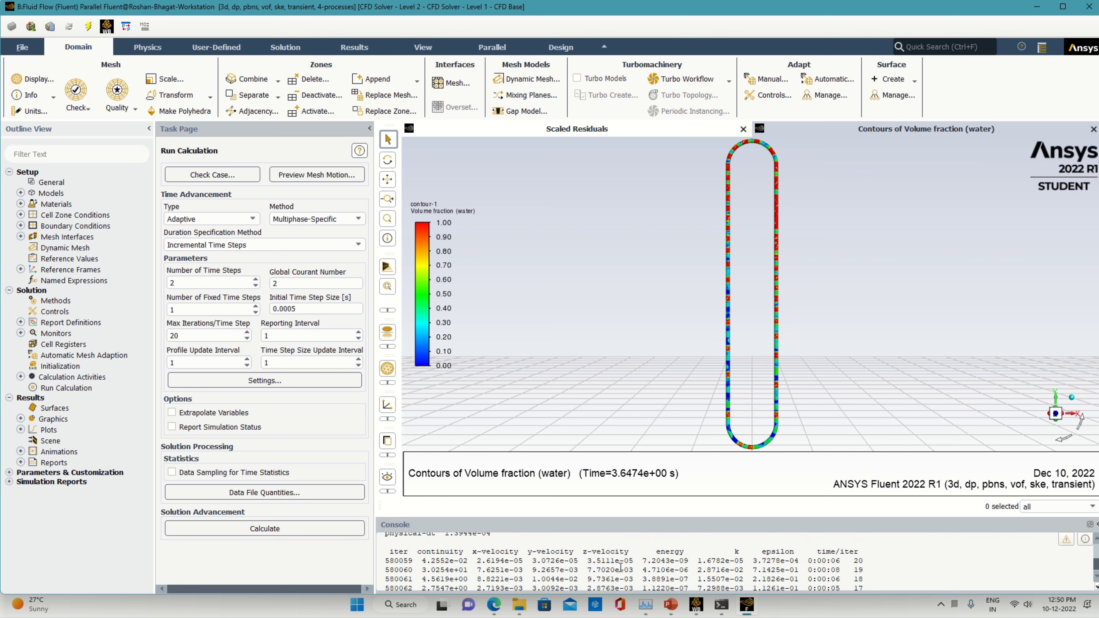
scroll(620, 567, up, 3)
scroll(621, 567, down, 1)
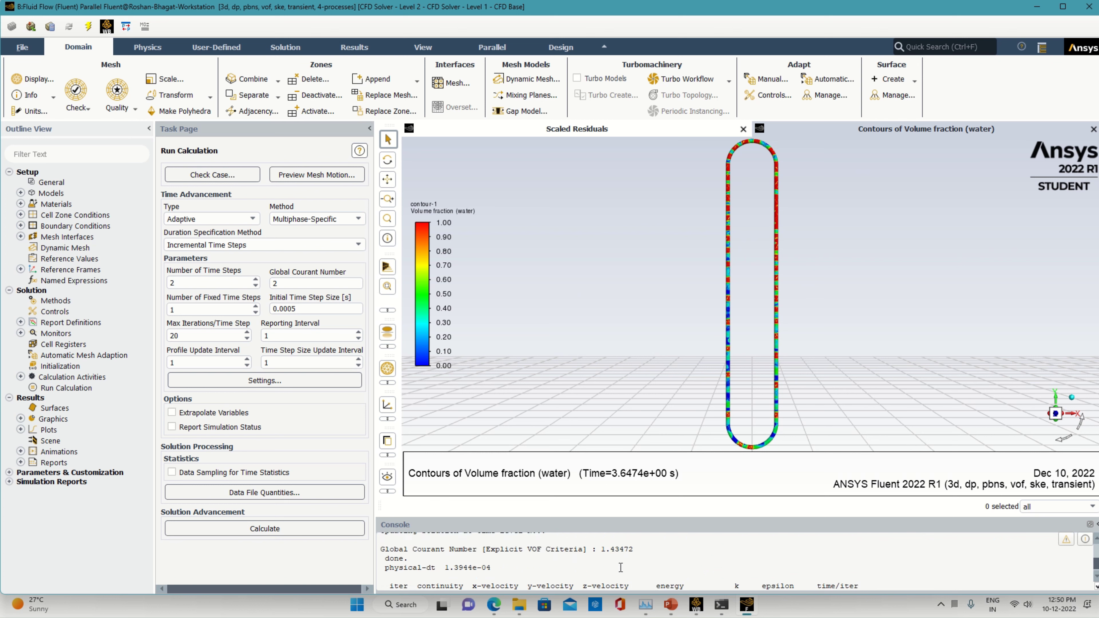
scroll(620, 567, up, 2)
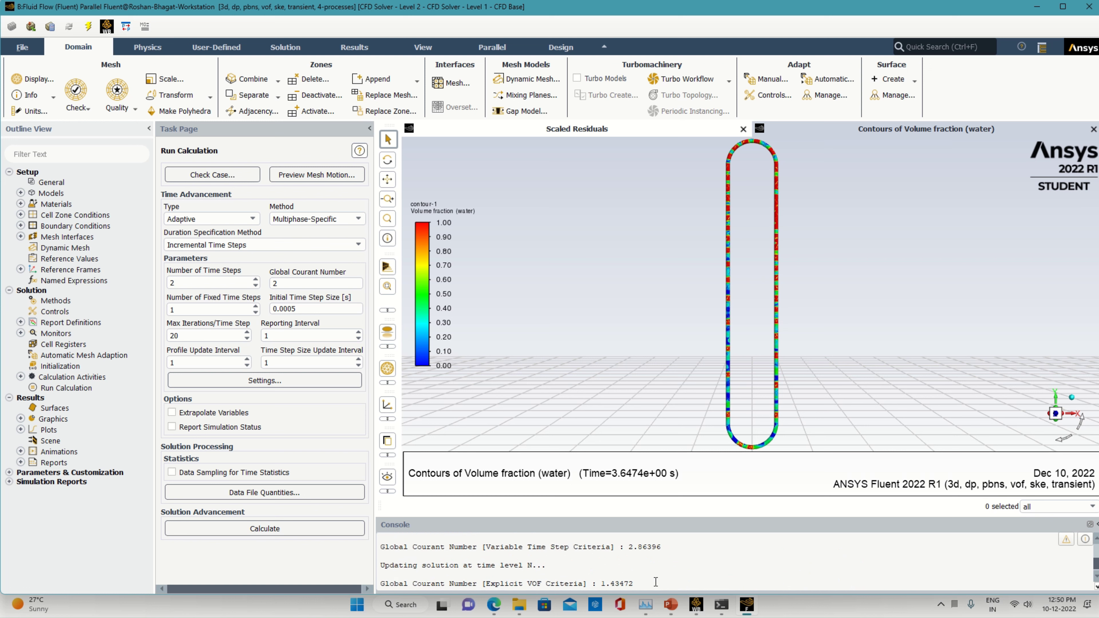
scroll(654, 581, down, 2)
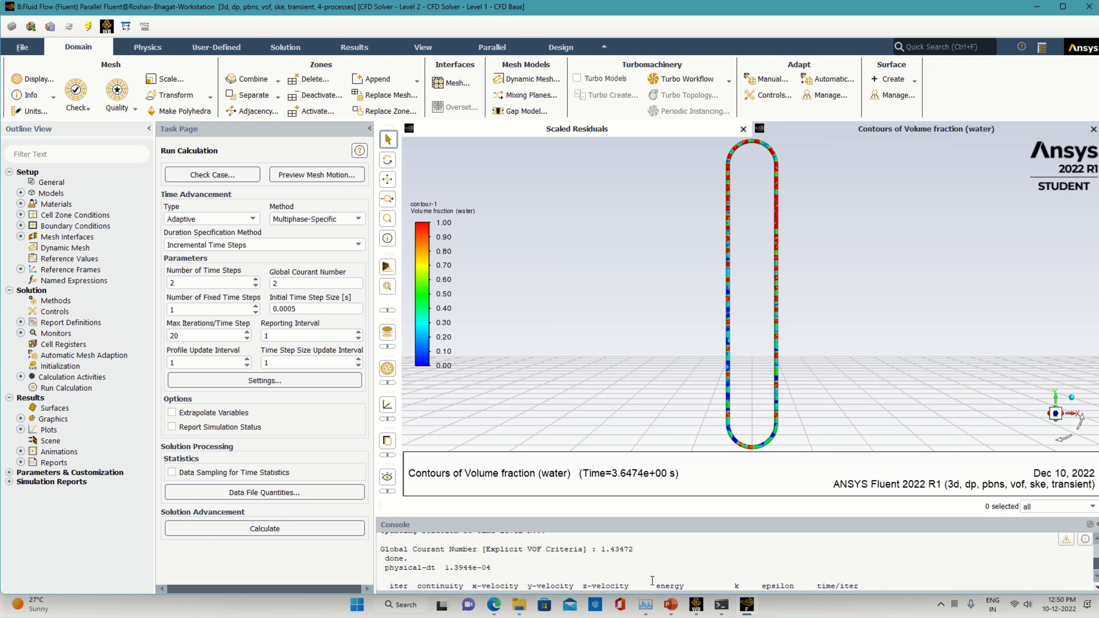
Run one more time step to 29006 (flow time 3.6476 s), then switch to Workbench
double_click(172, 283)
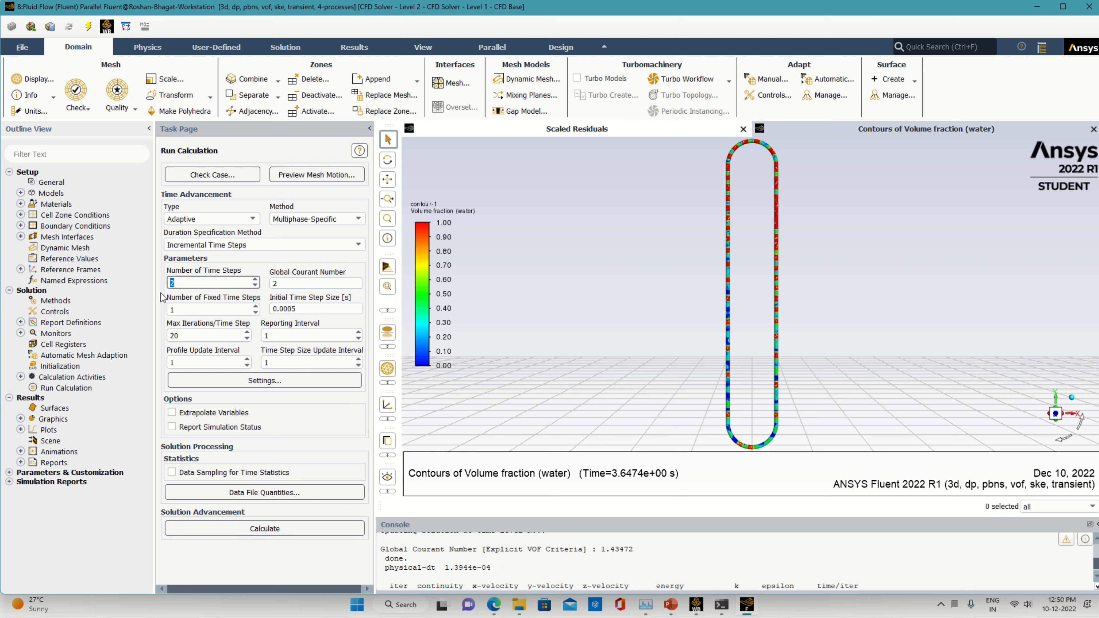
click(216, 527)
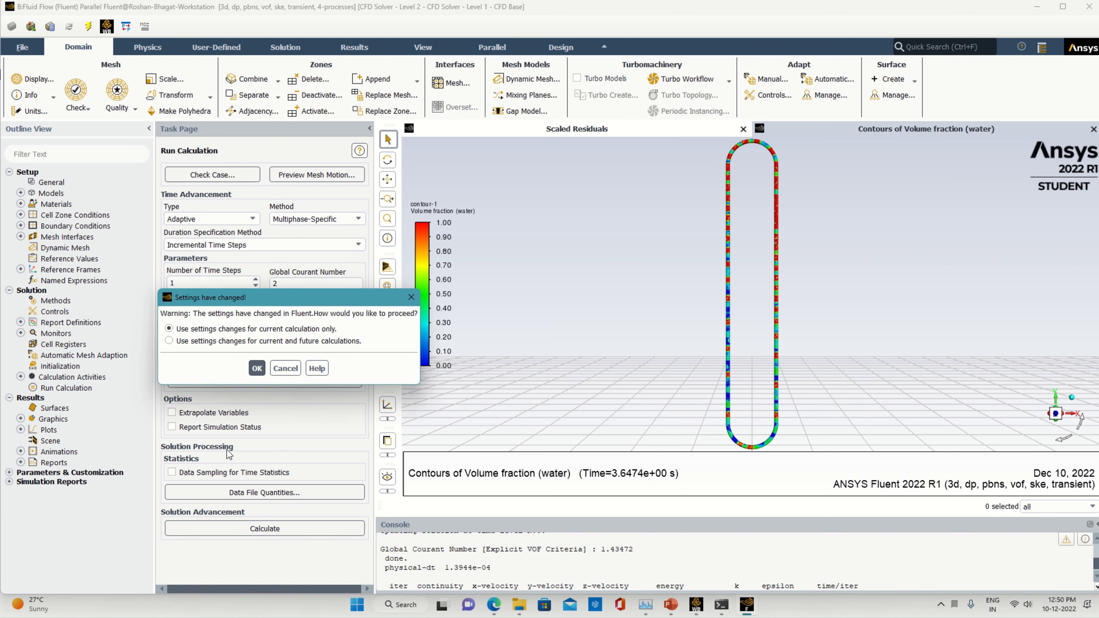
click(244, 343)
key(Return)
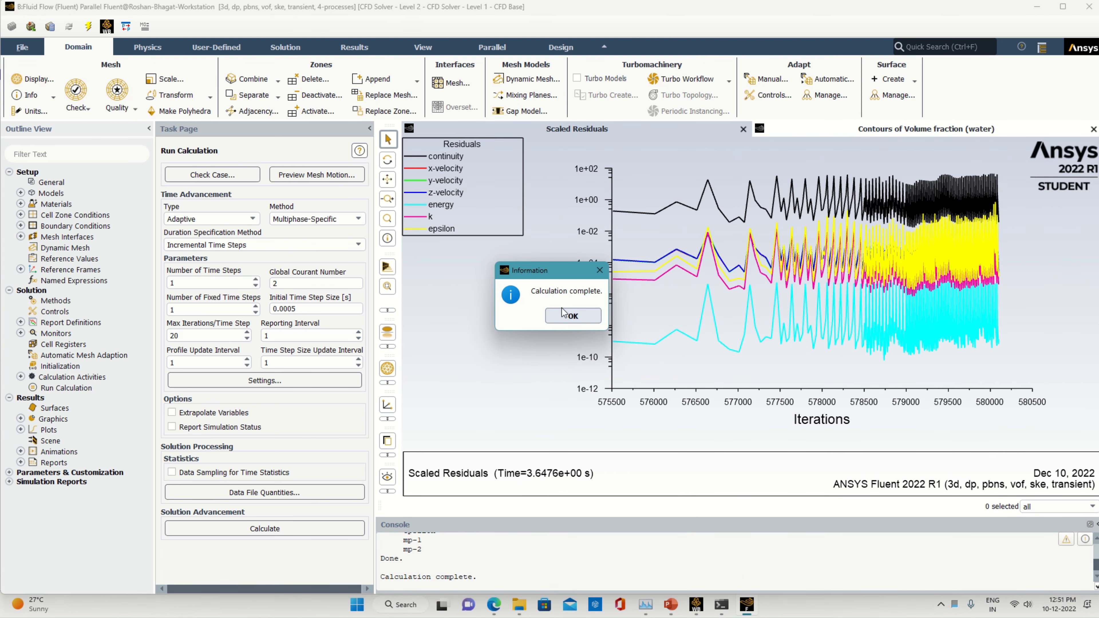
click(562, 321)
click(697, 605)
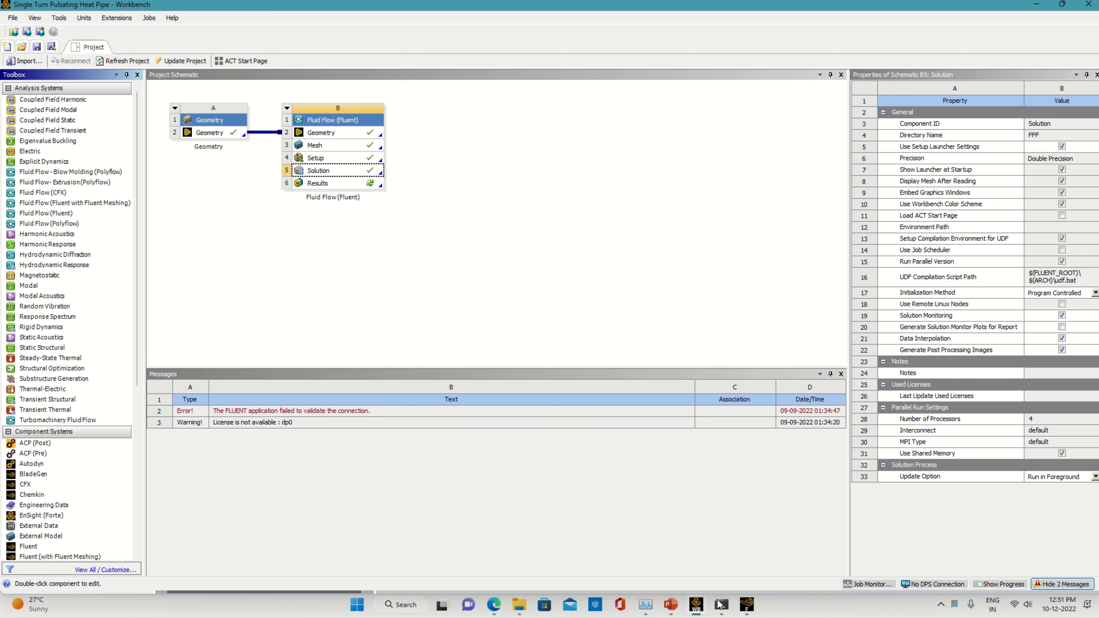
Bring the Fluent solver window back to the front from the taskbar
click(746, 606)
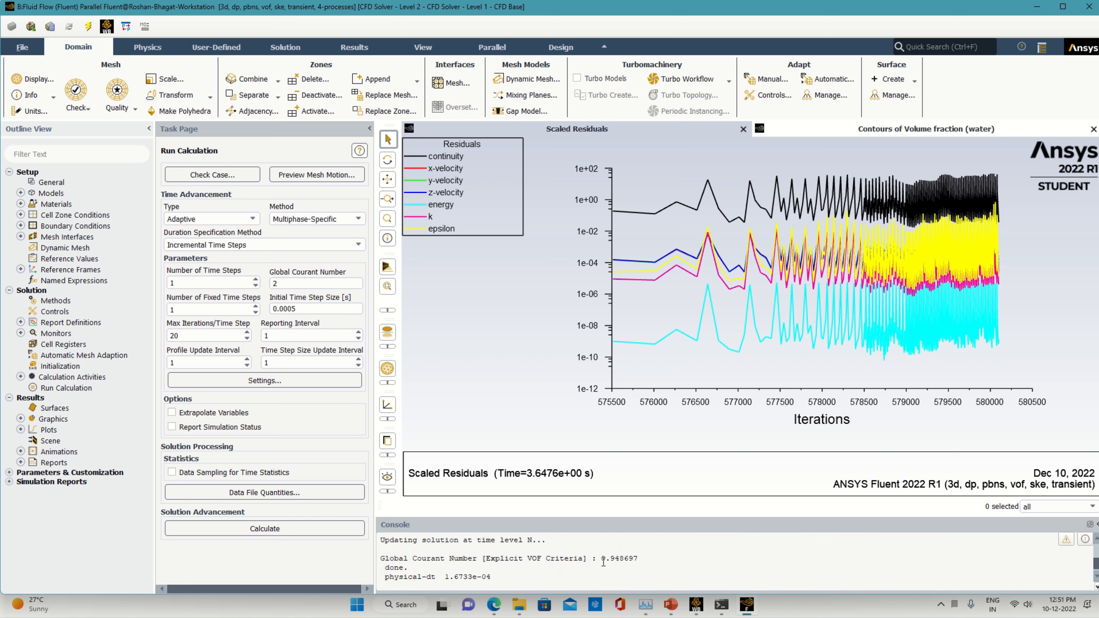
Run another single time step, advancing the flow time to 3.6478 s
drag(602, 560, 646, 560)
click(280, 528)
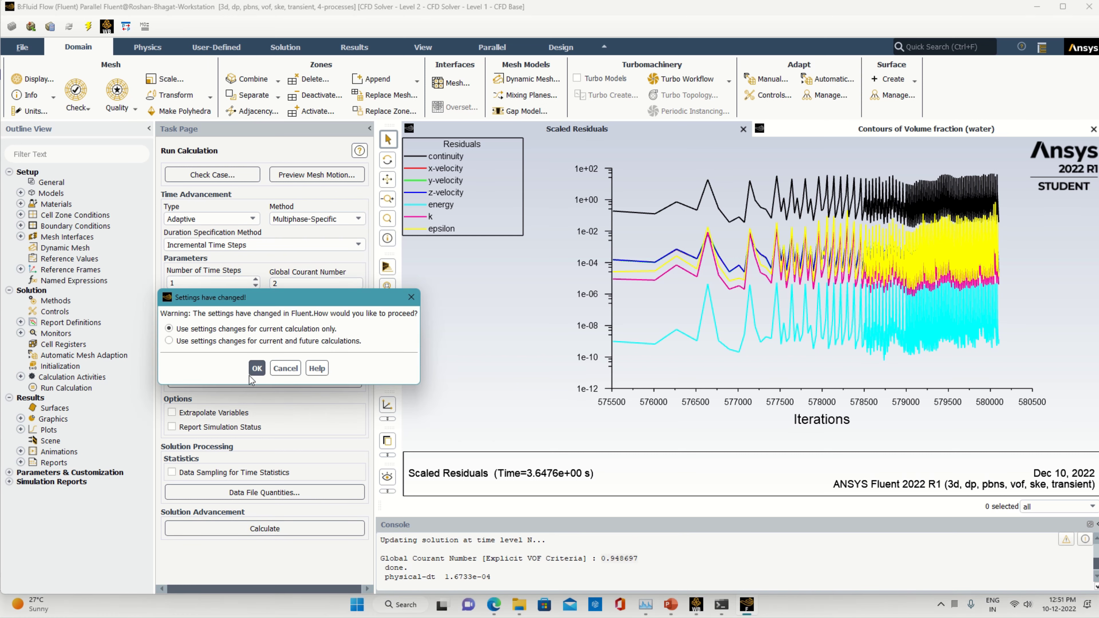
click(255, 342)
click(257, 368)
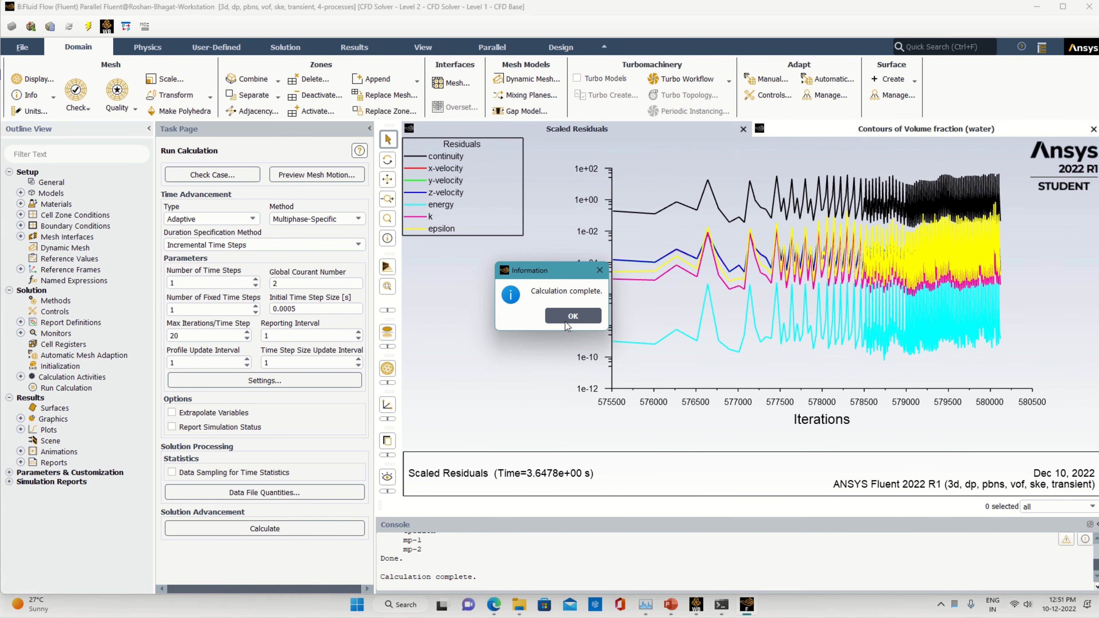
click(566, 322)
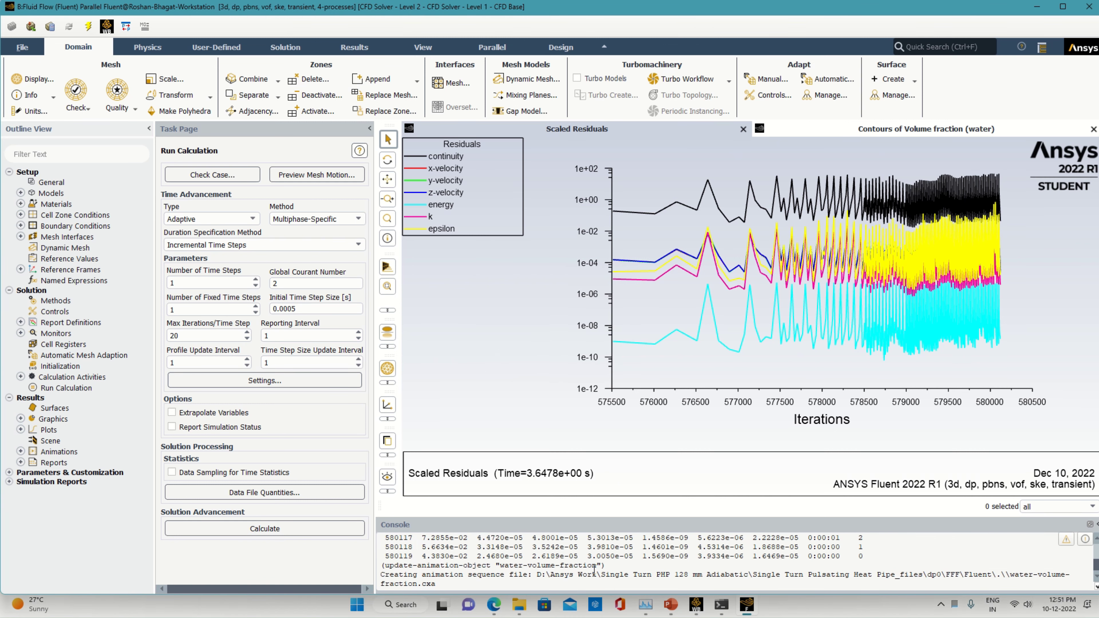
Check the explicit VOF Courant number 0.874108 in the console, then bring up Workbench
scroll(594, 569, up, 1)
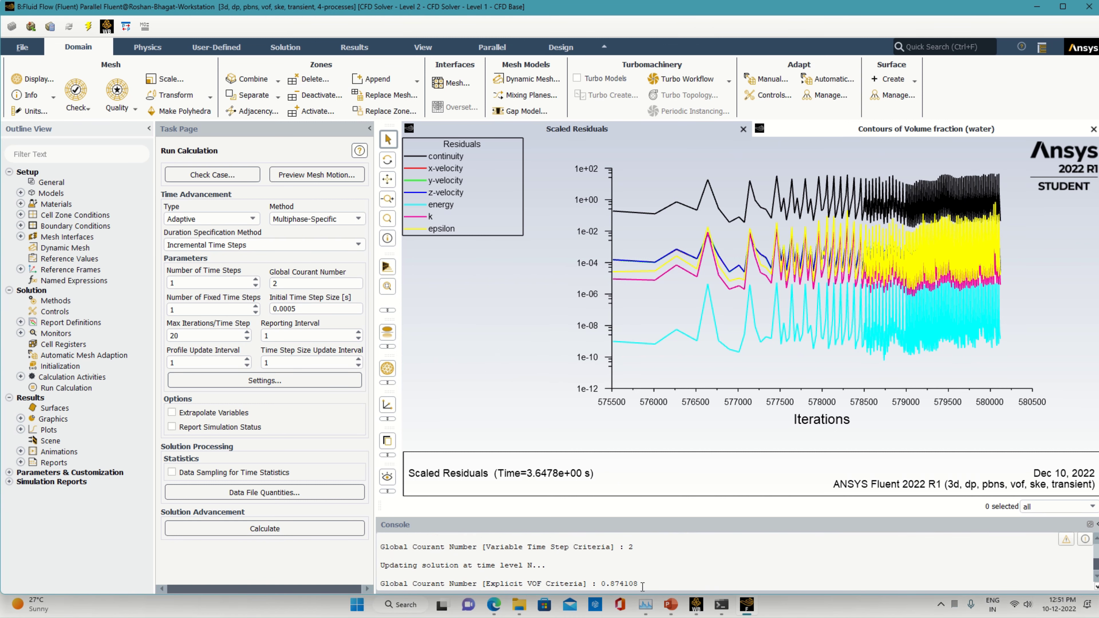
drag(642, 586, 602, 587)
scroll(665, 578, down, 1)
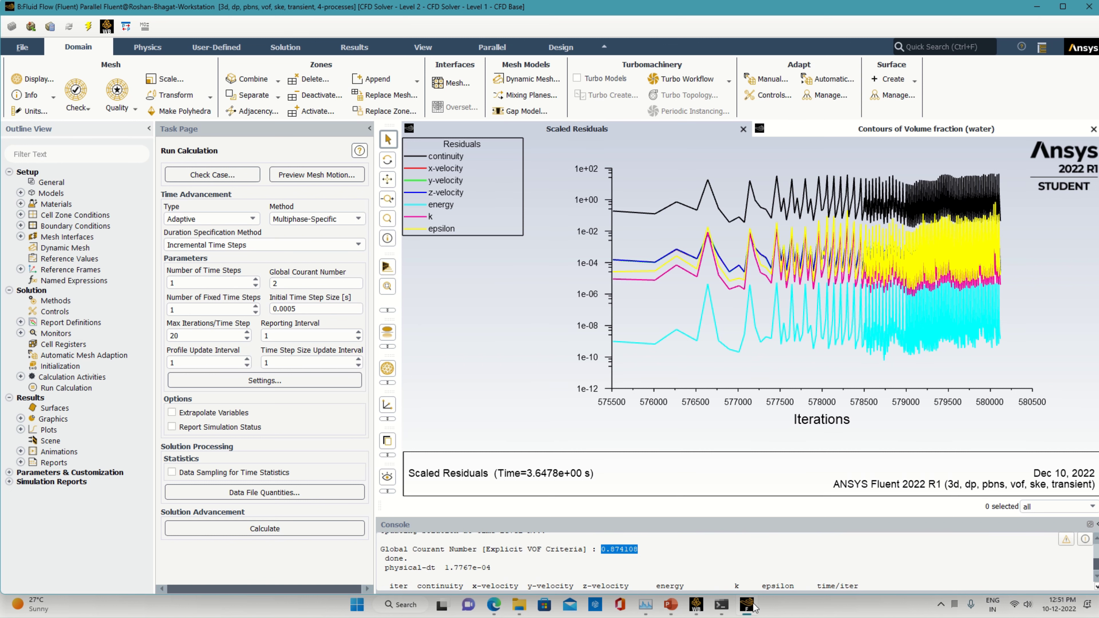
click(696, 604)
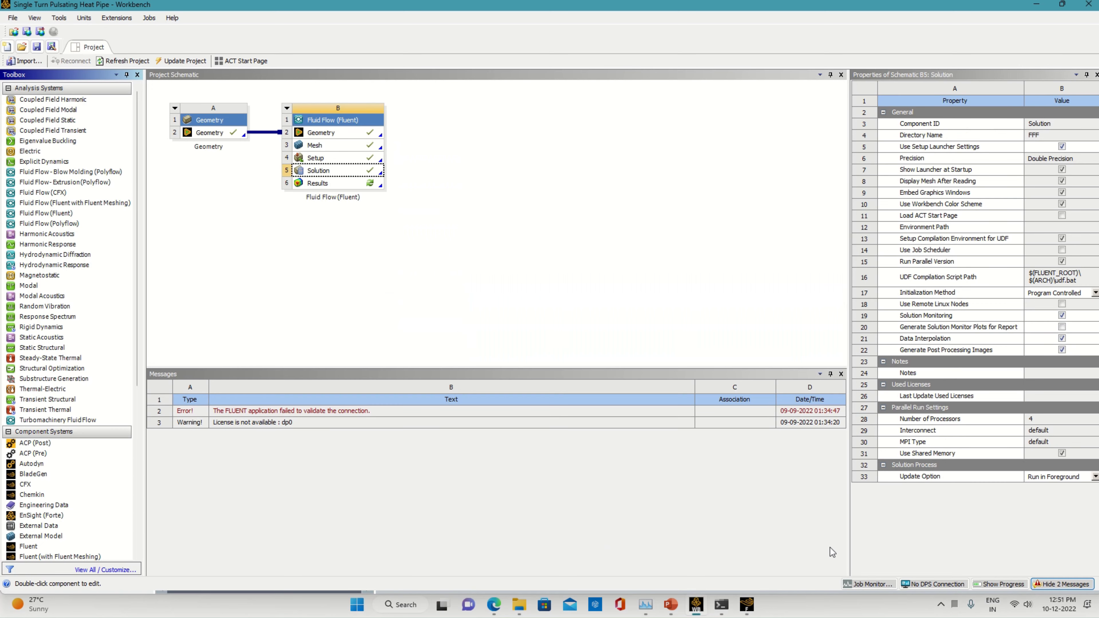
Save the Workbench project and return to the Fluent solver
click(38, 46)
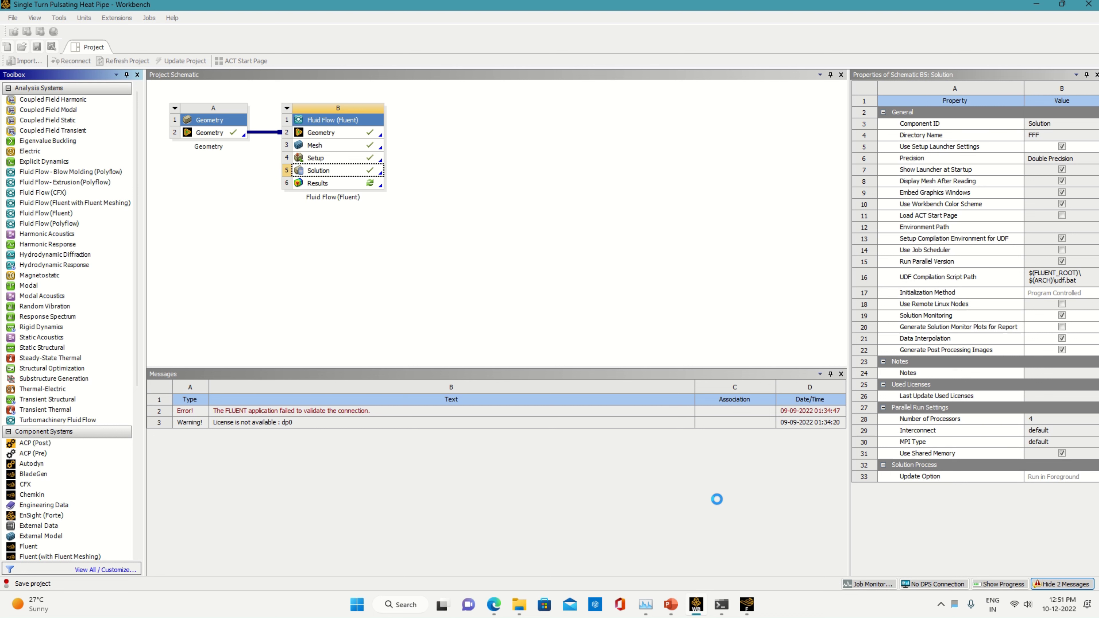
click(747, 603)
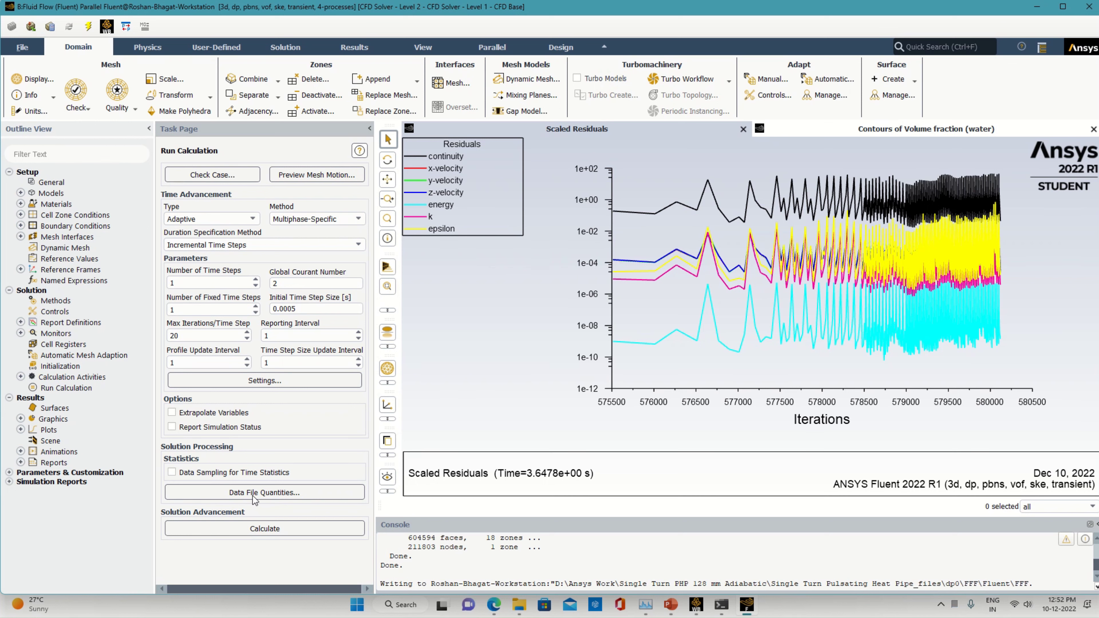
Run one more time step, applying settings to future calculations, reaching step 29008 at 3.6479 s
click(263, 527)
click(262, 341)
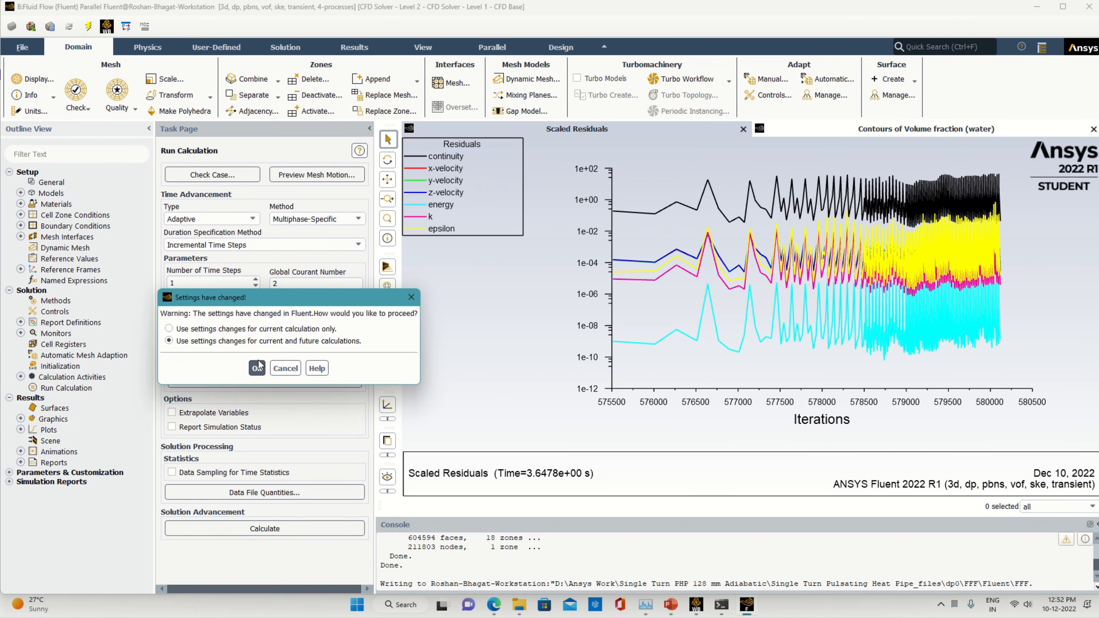
click(257, 368)
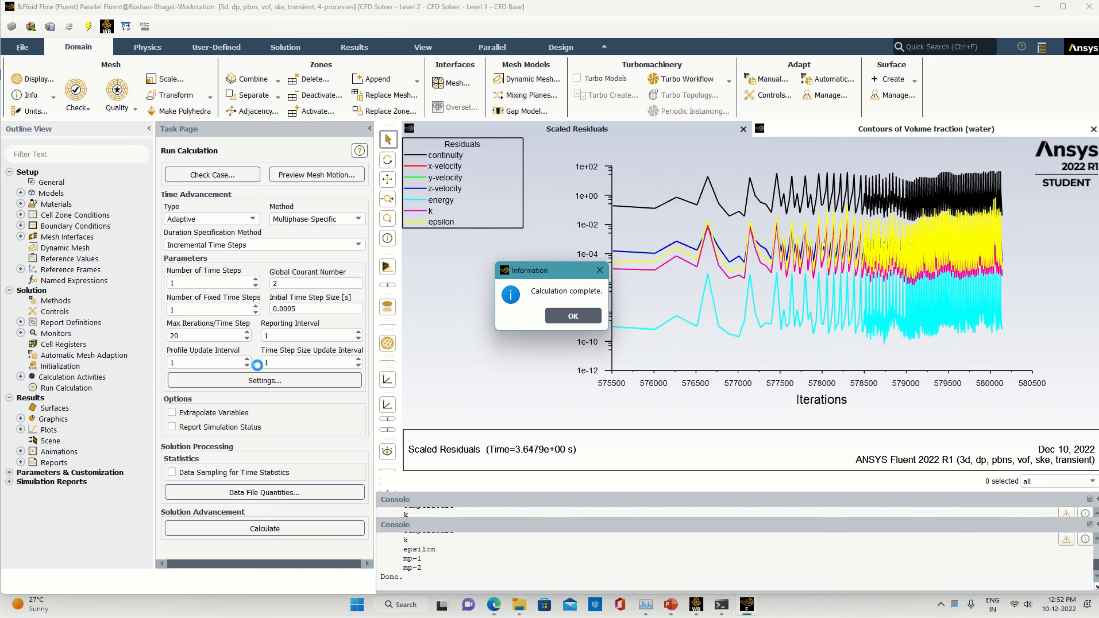
click(573, 316)
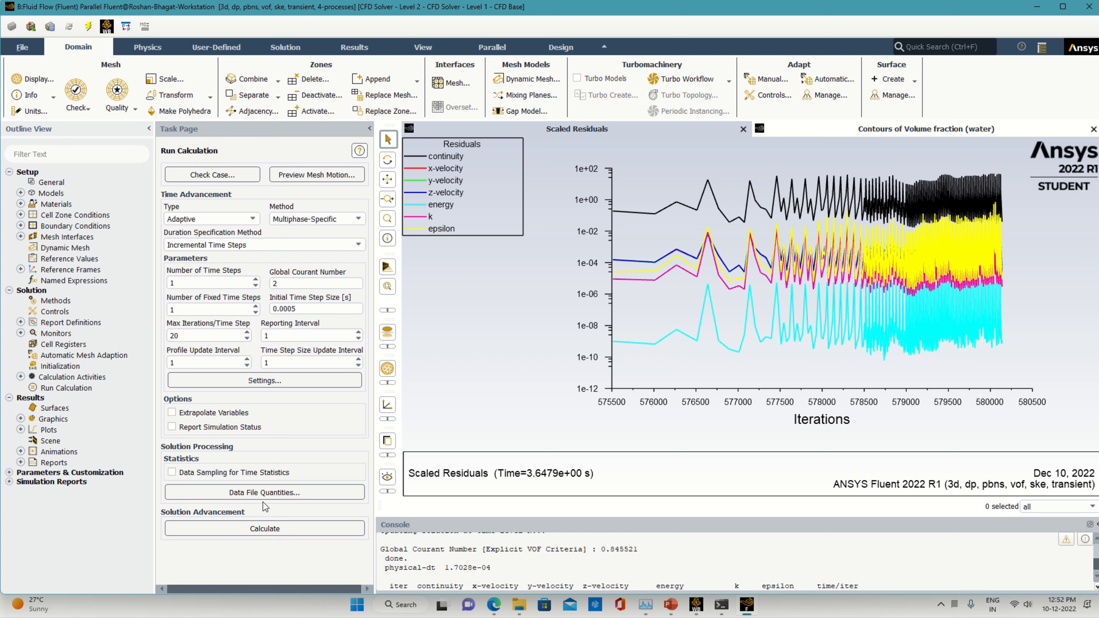
Run another time step to 3.6481 s, note Courant number 0.872865, and show Workbench
click(274, 532)
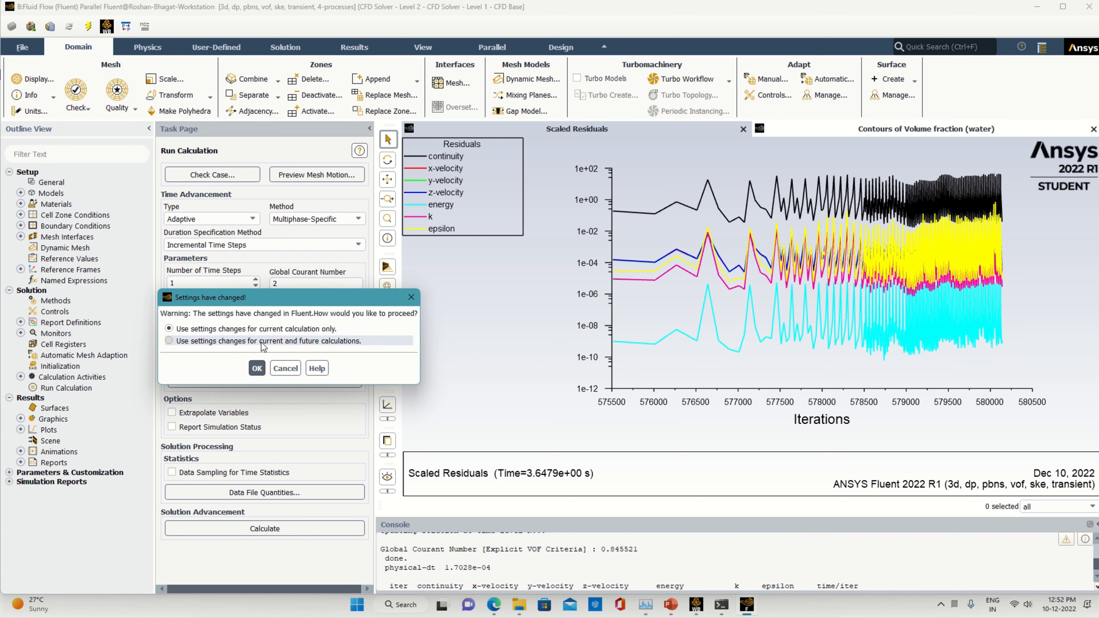
click(257, 368)
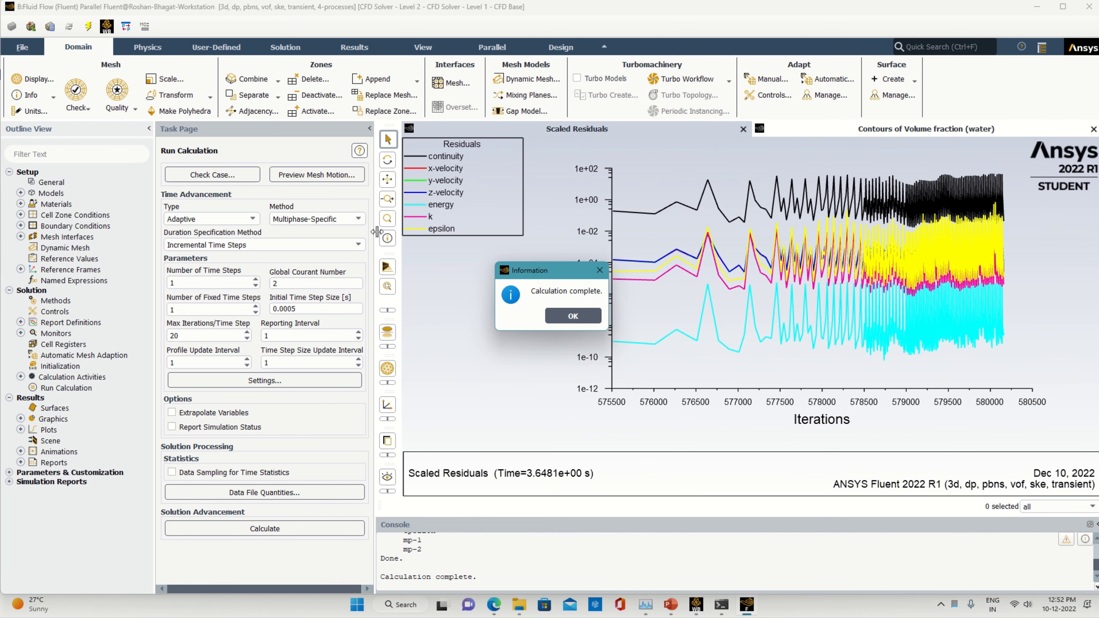
click(574, 319)
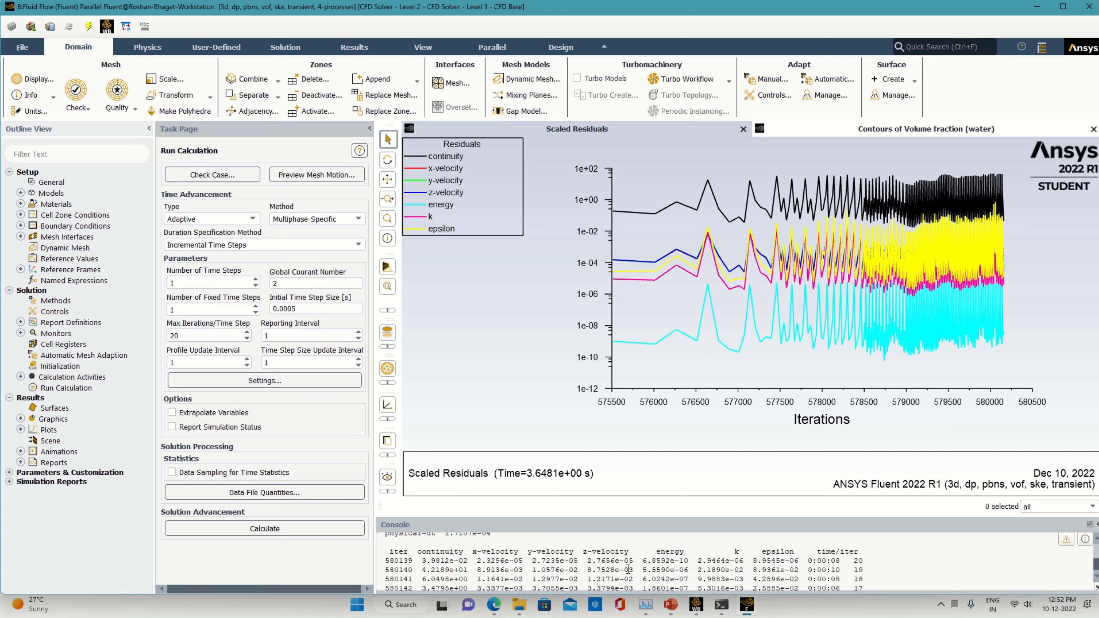
drag(638, 549, 605, 552)
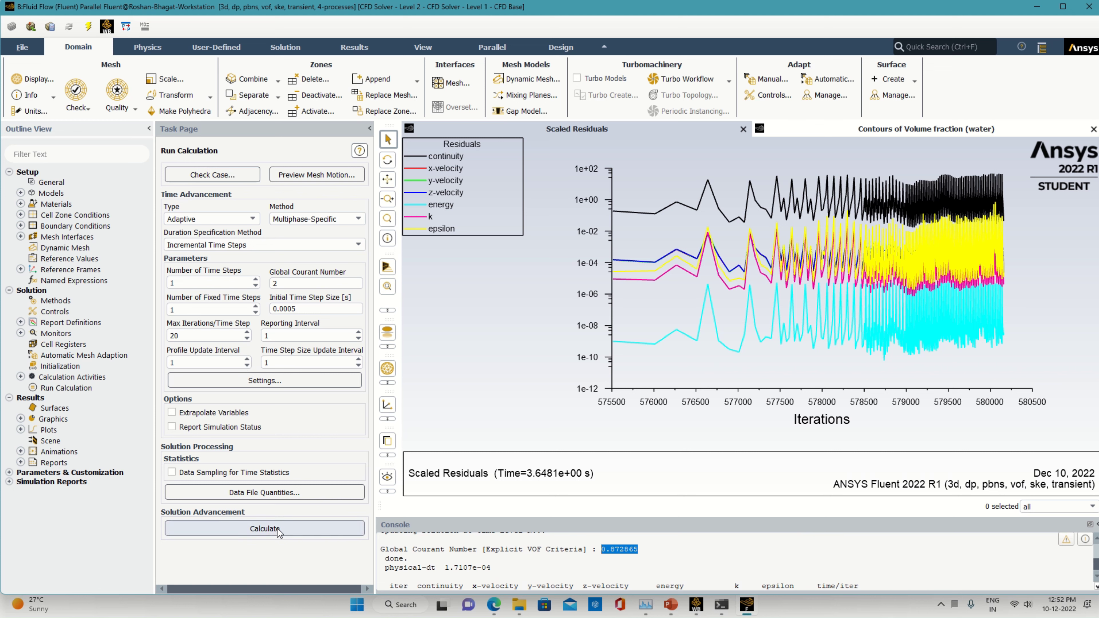
click(695, 604)
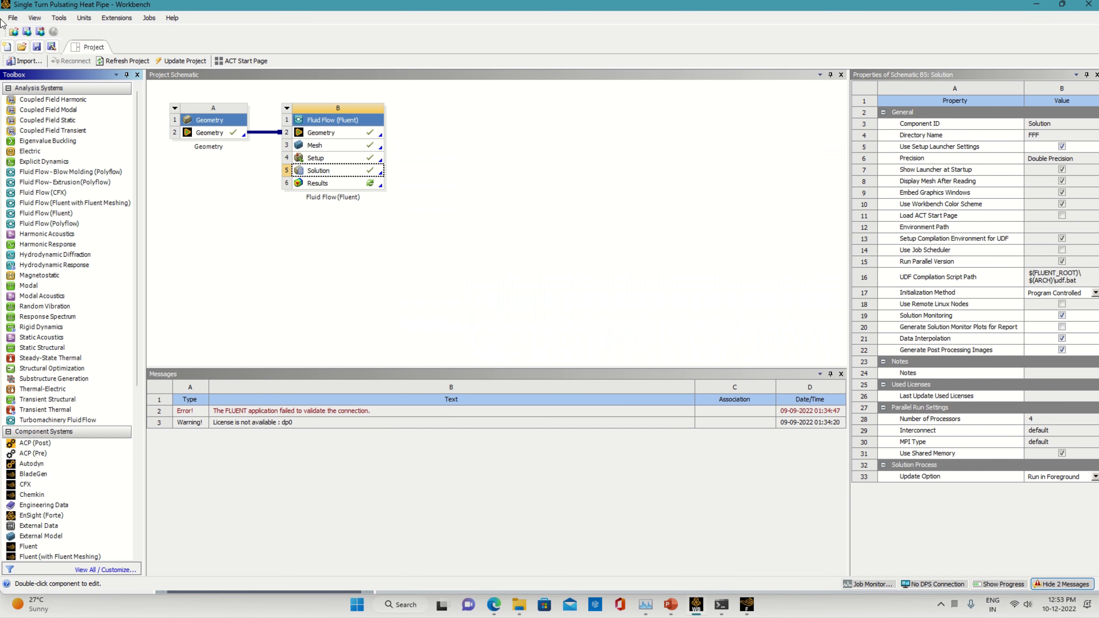
Save the project, then run one more Fluent time step to flow time 3.6483 s
click(36, 46)
click(753, 610)
click(277, 528)
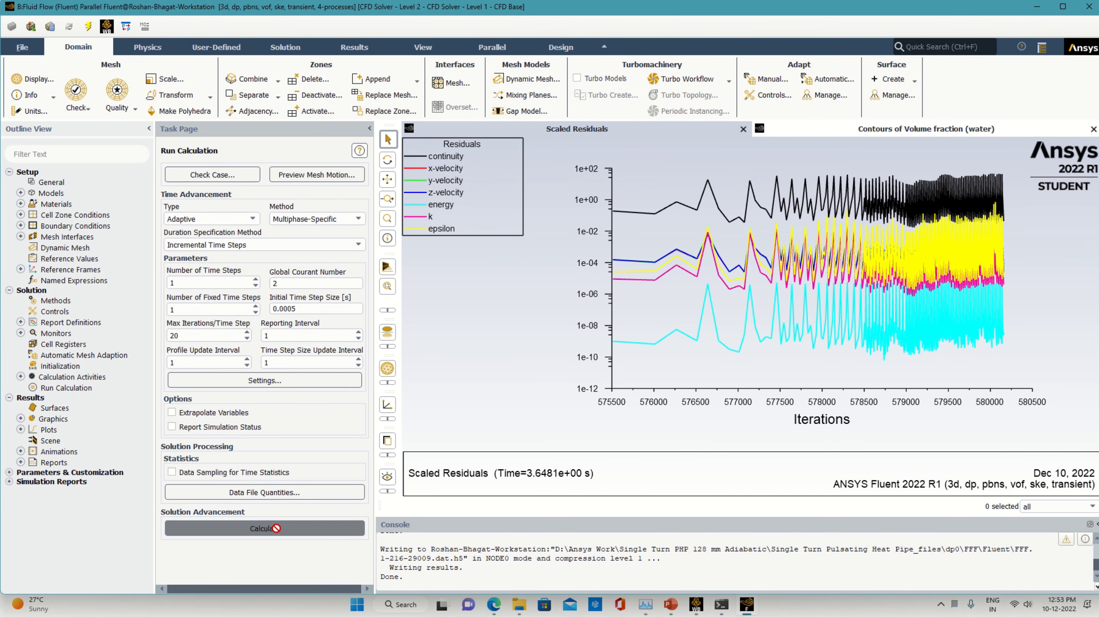
click(251, 341)
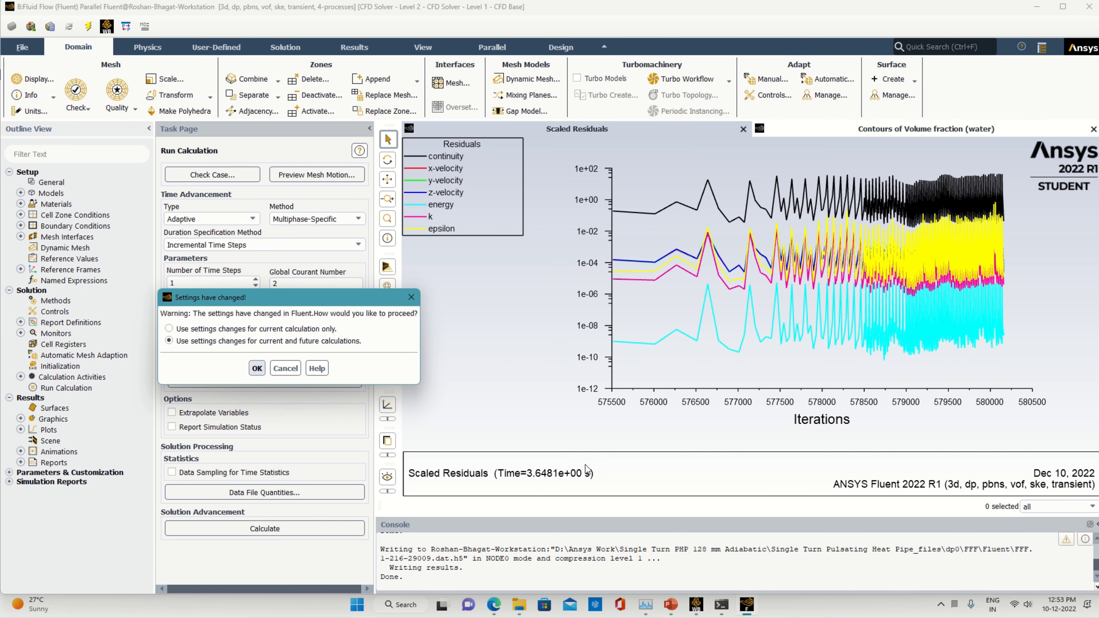
key(Return)
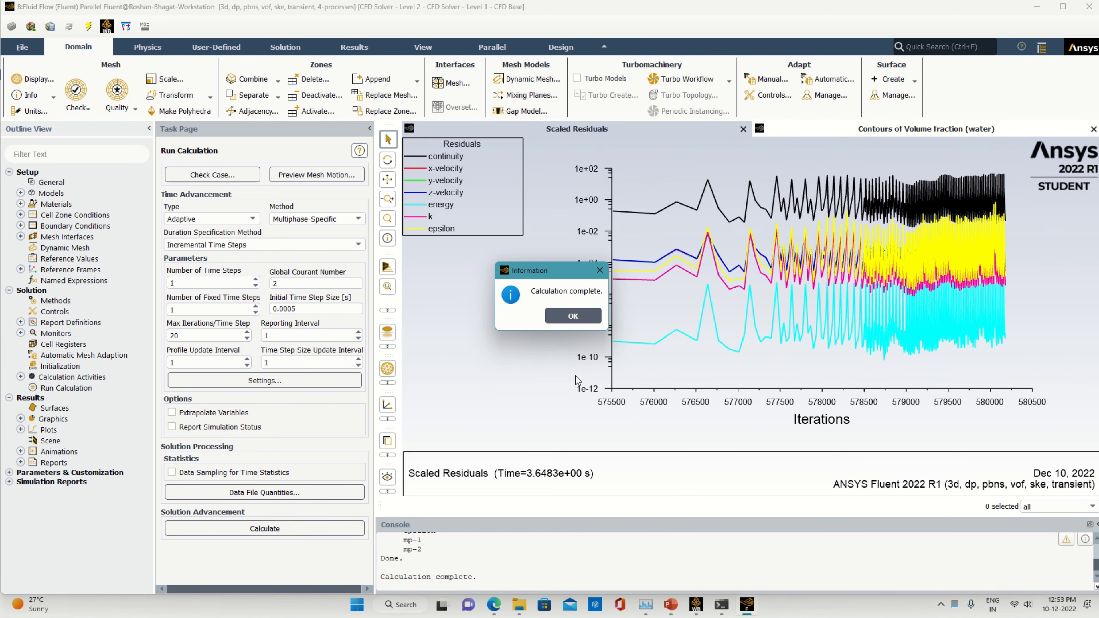
click(565, 319)
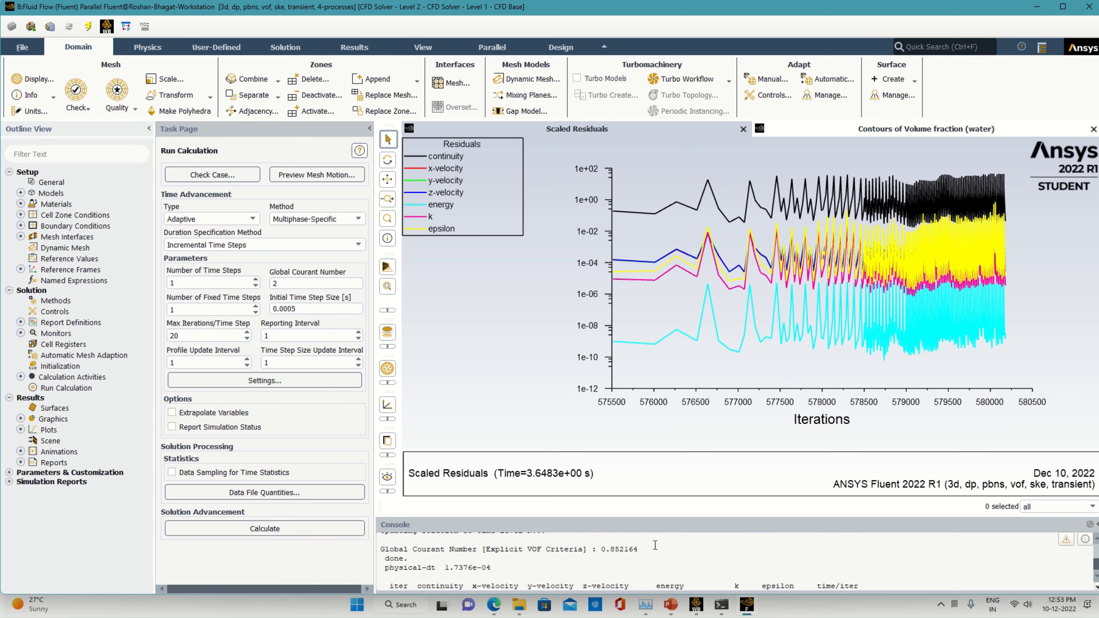
Run another time step to 3.6485 s and mark the explicit VOF Courant number 0.874957
click(282, 527)
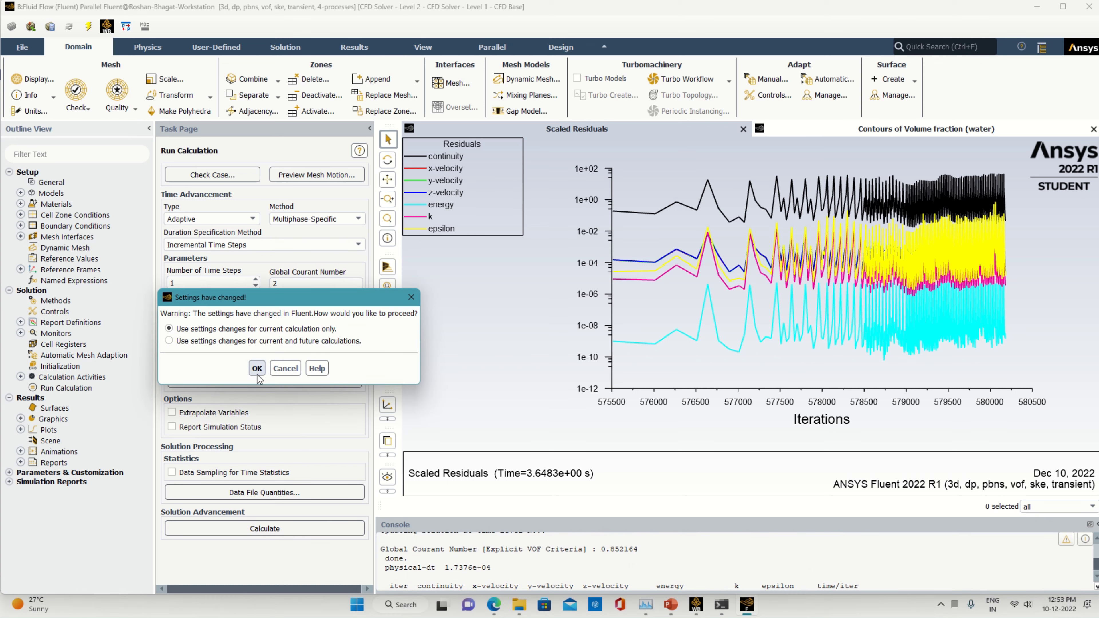
click(267, 341)
click(257, 368)
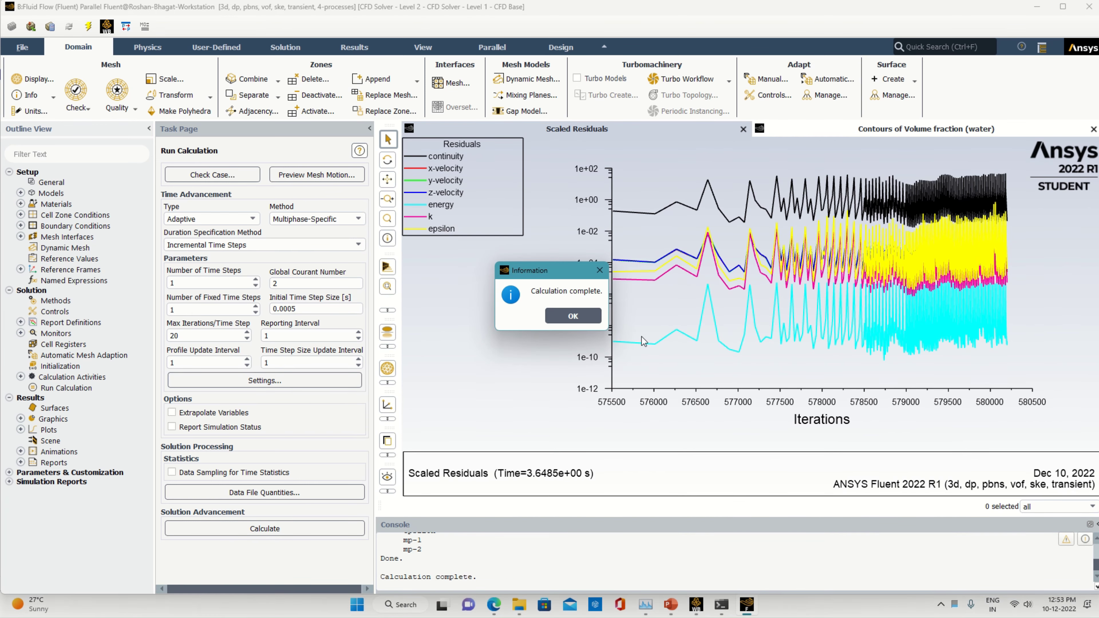
click(575, 316)
scroll(634, 552, up, 1)
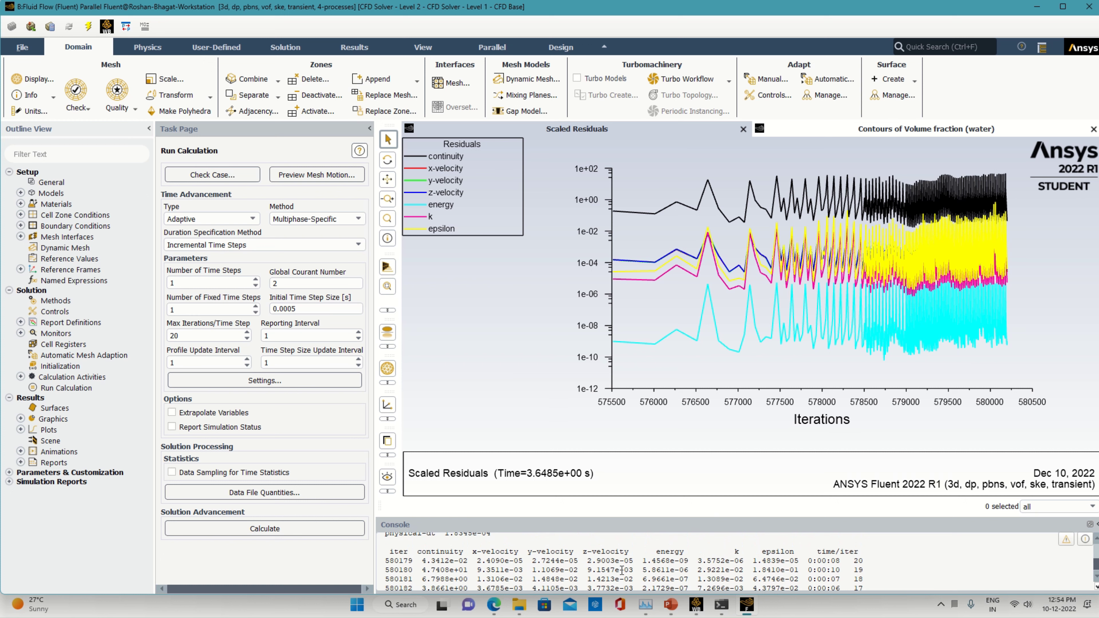
drag(645, 549, 613, 546)
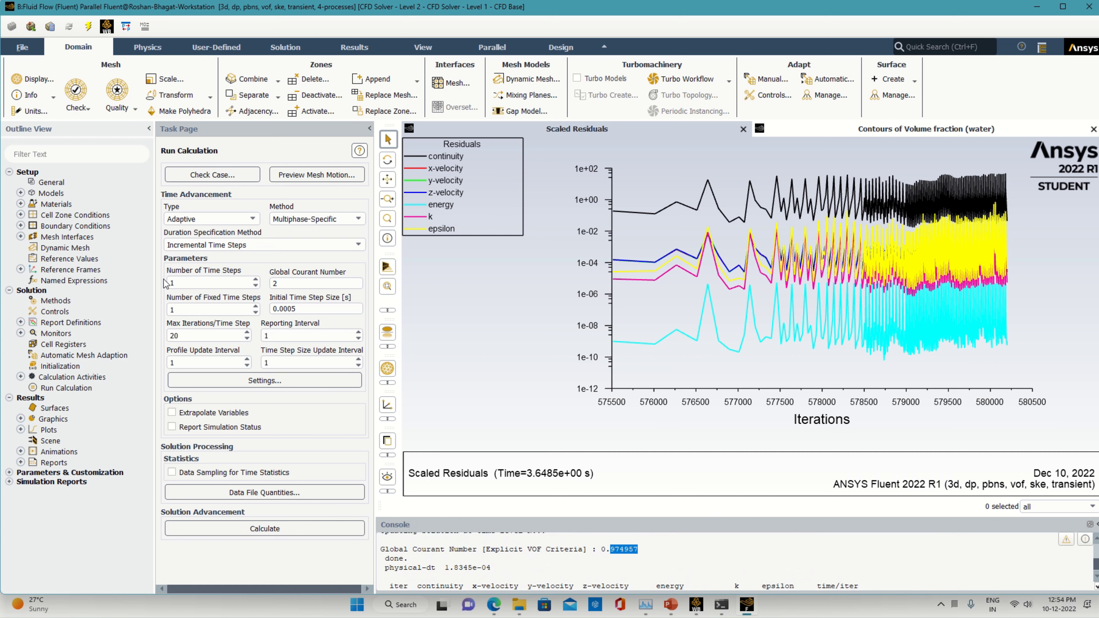
Run one more single time step and review the console output
click(278, 537)
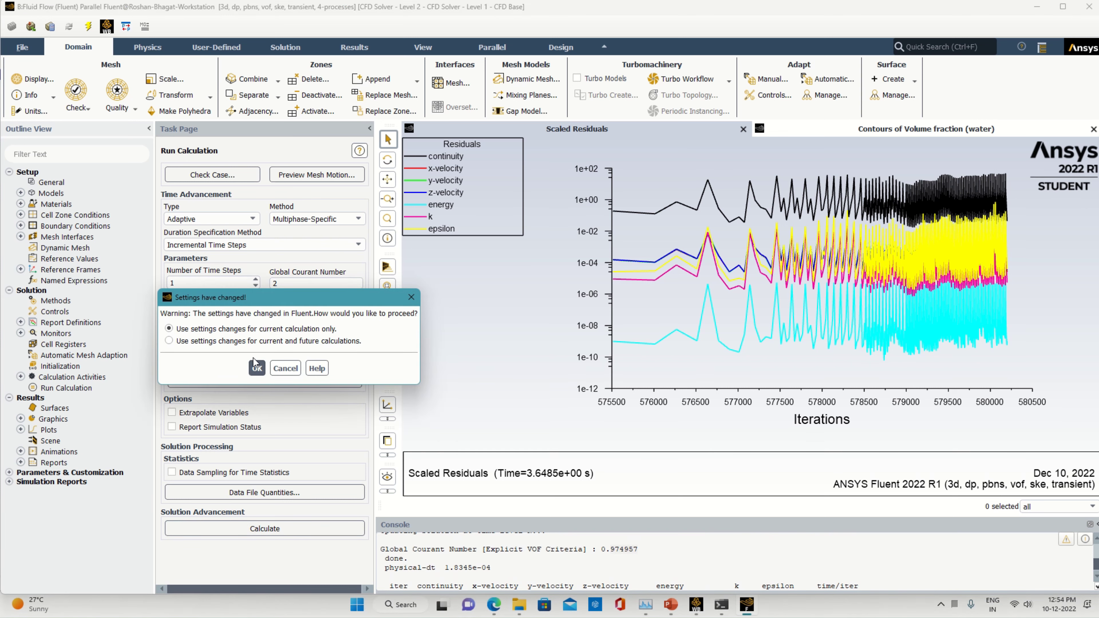
click(257, 369)
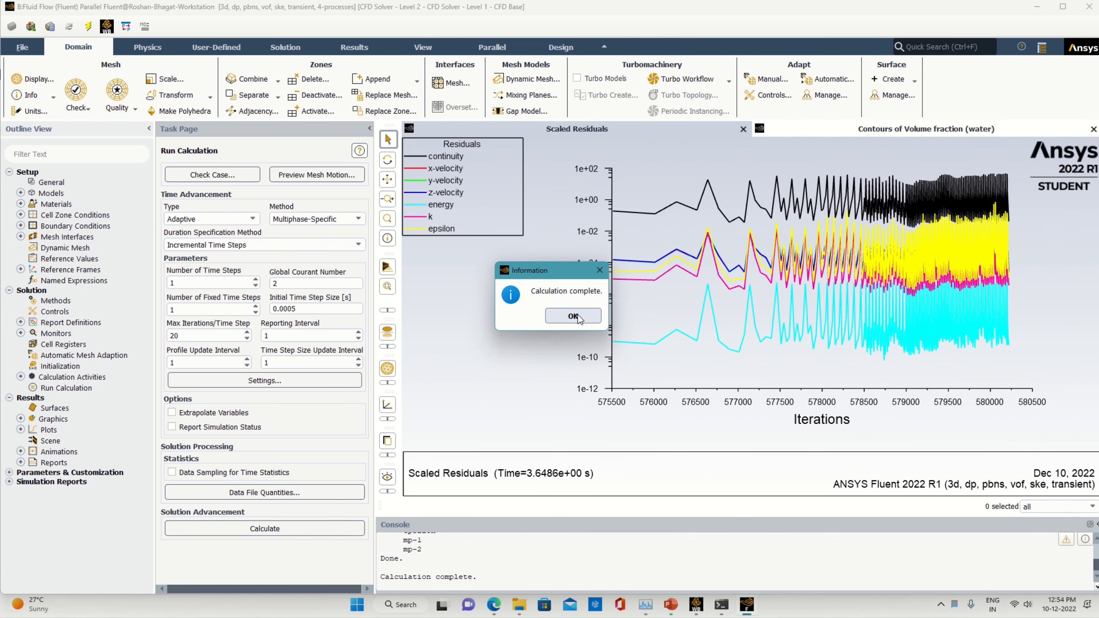
click(577, 316)
scroll(590, 581, up, 5)
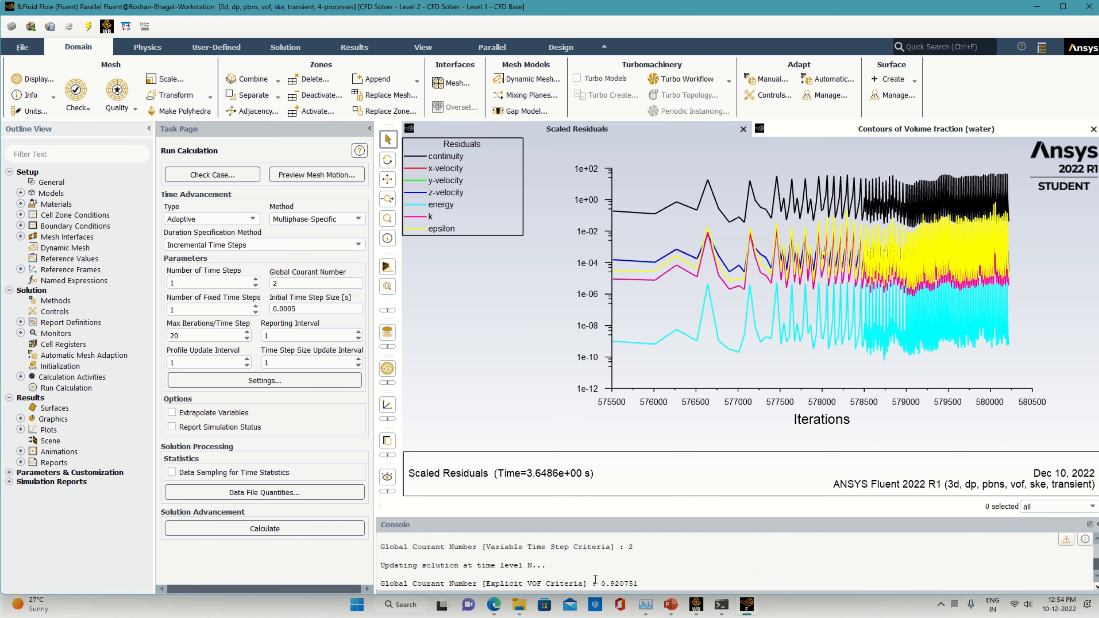
scroll(595, 579, down, 1)
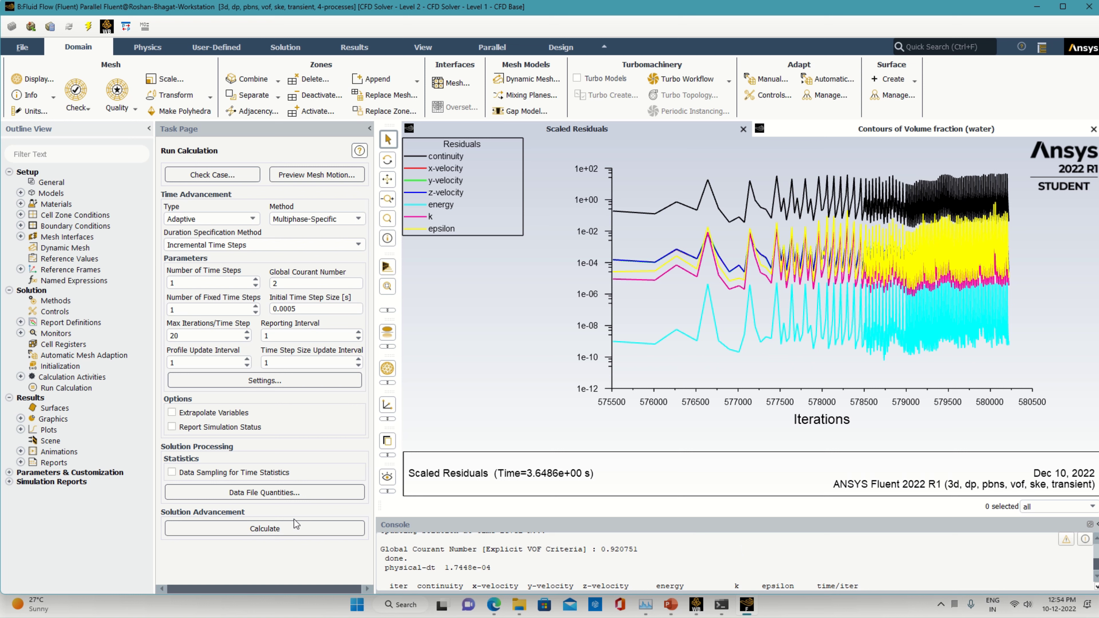
Run another time step, reaching step 29013 at 3.6488 s with Courant number 0.887555
click(294, 528)
click(258, 341)
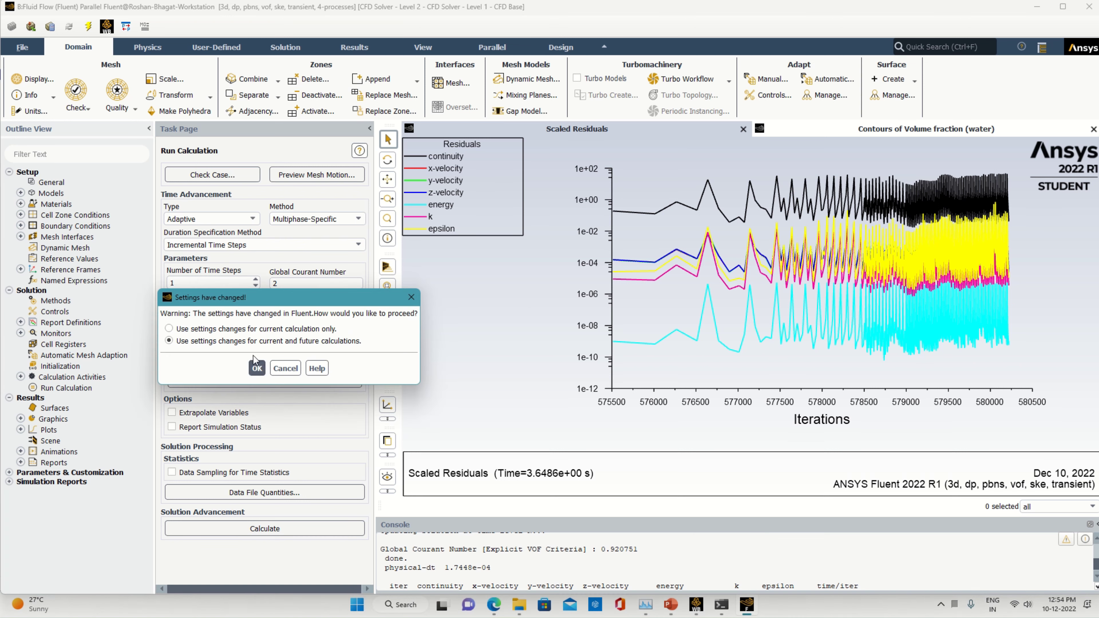
key(Return)
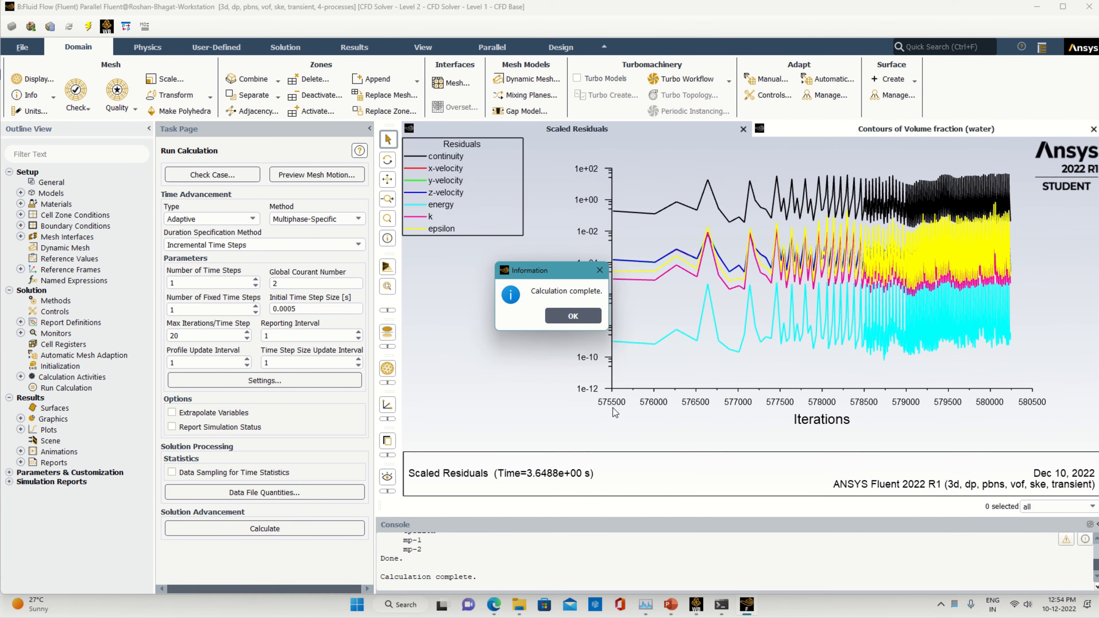
click(577, 319)
scroll(606, 572, up, 5)
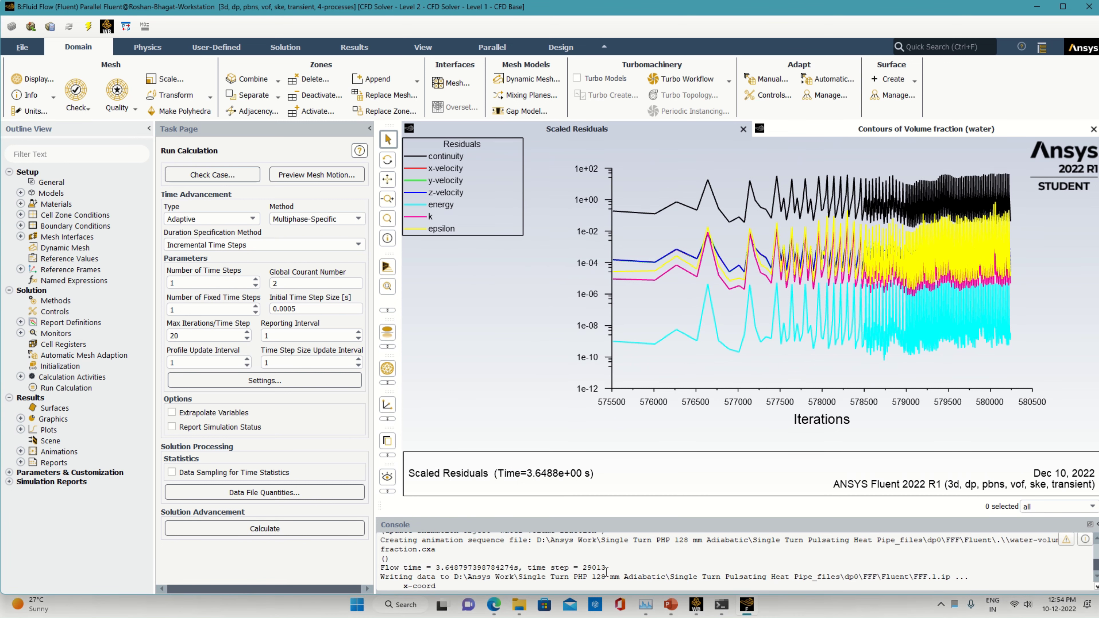
scroll(606, 572, up, 3)
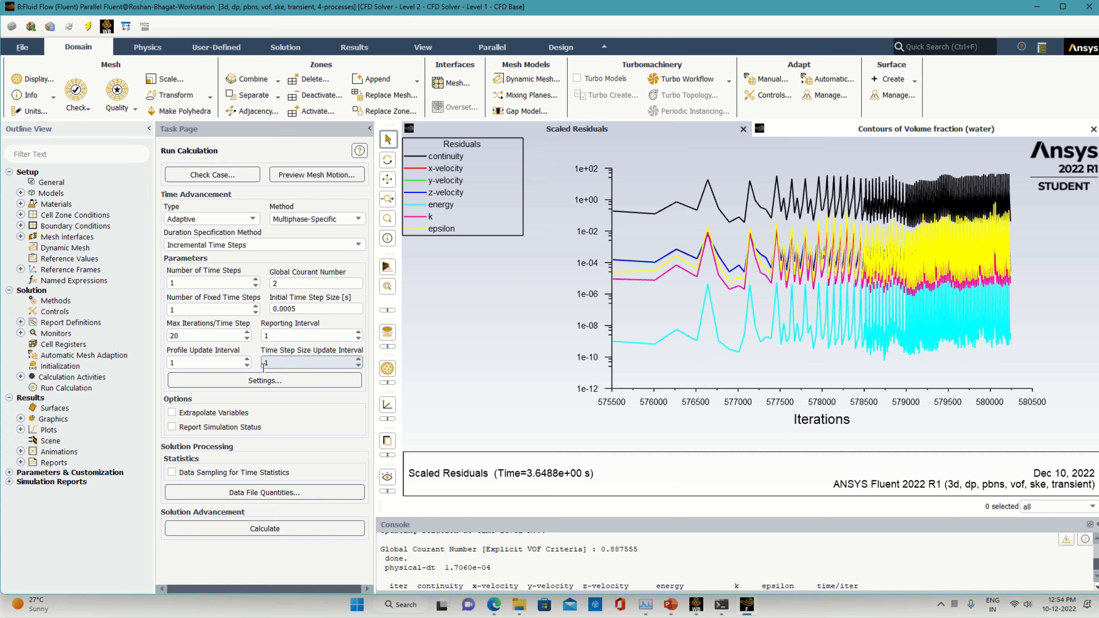
Set Number of Time Steps to 2 and run them, reaching step 29015 at 3.6491 s
click(176, 282)
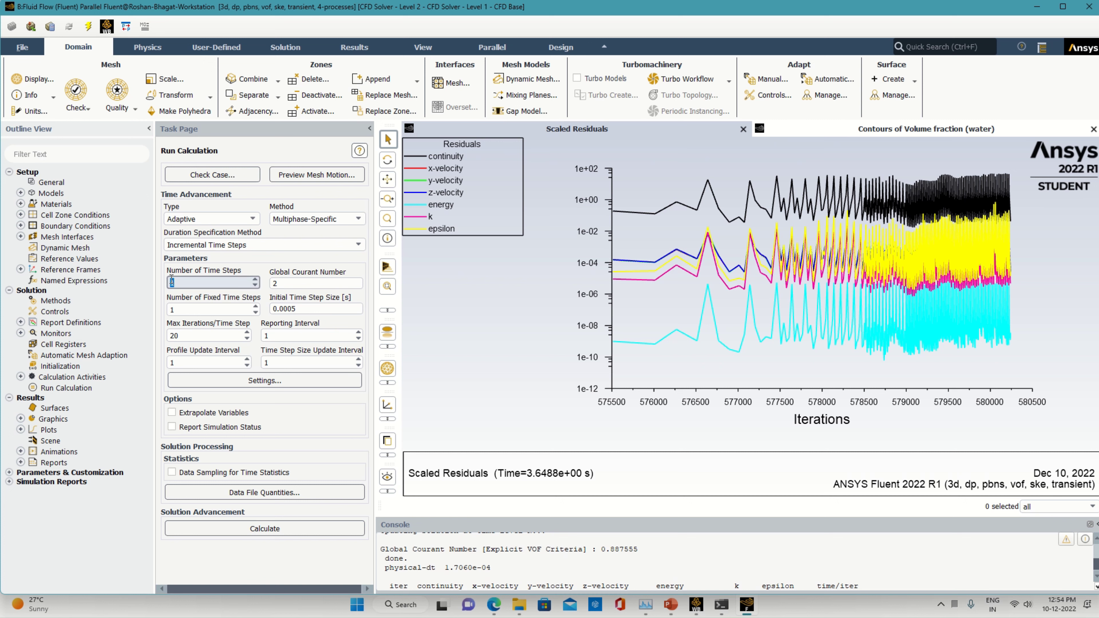
key(BackSpace)
text(2)
click(265, 529)
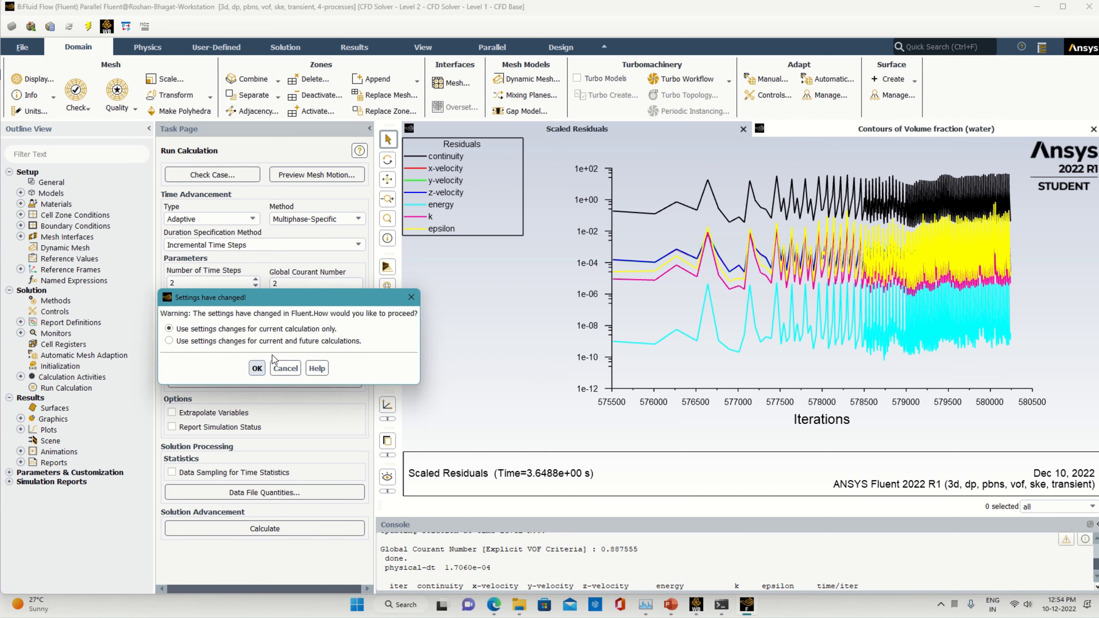
click(257, 369)
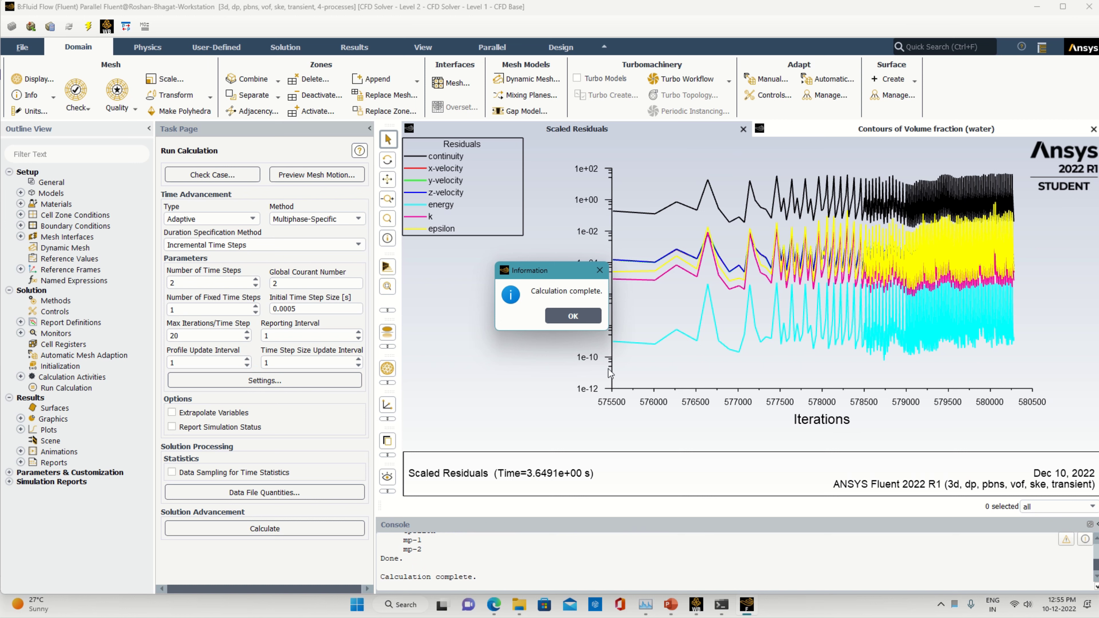
click(589, 314)
scroll(618, 577, up, 3)
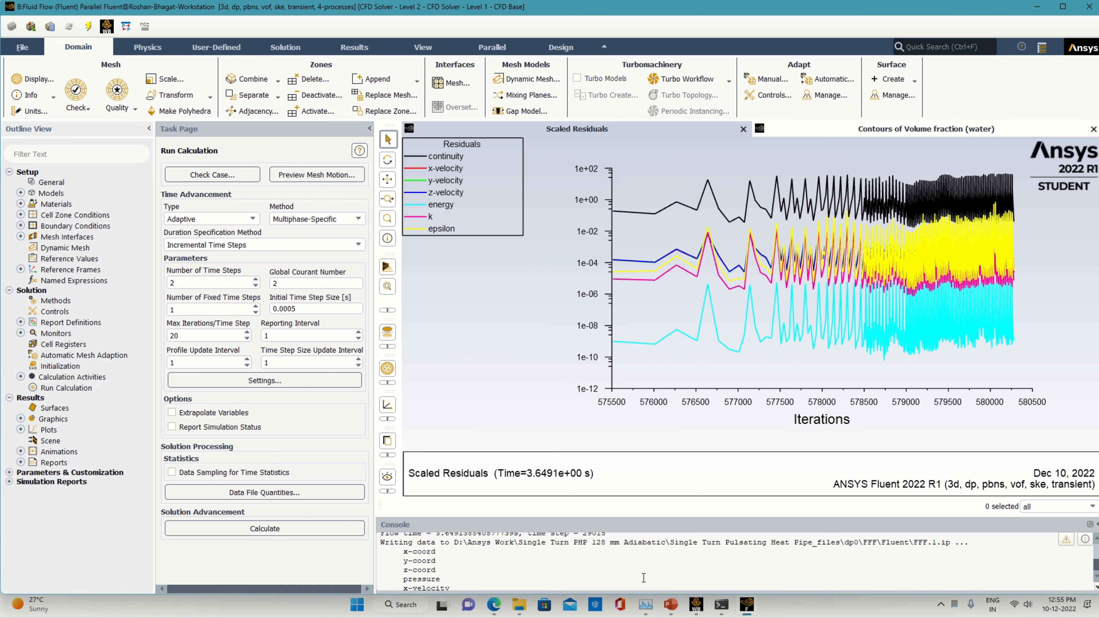
scroll(602, 569, up, 6)
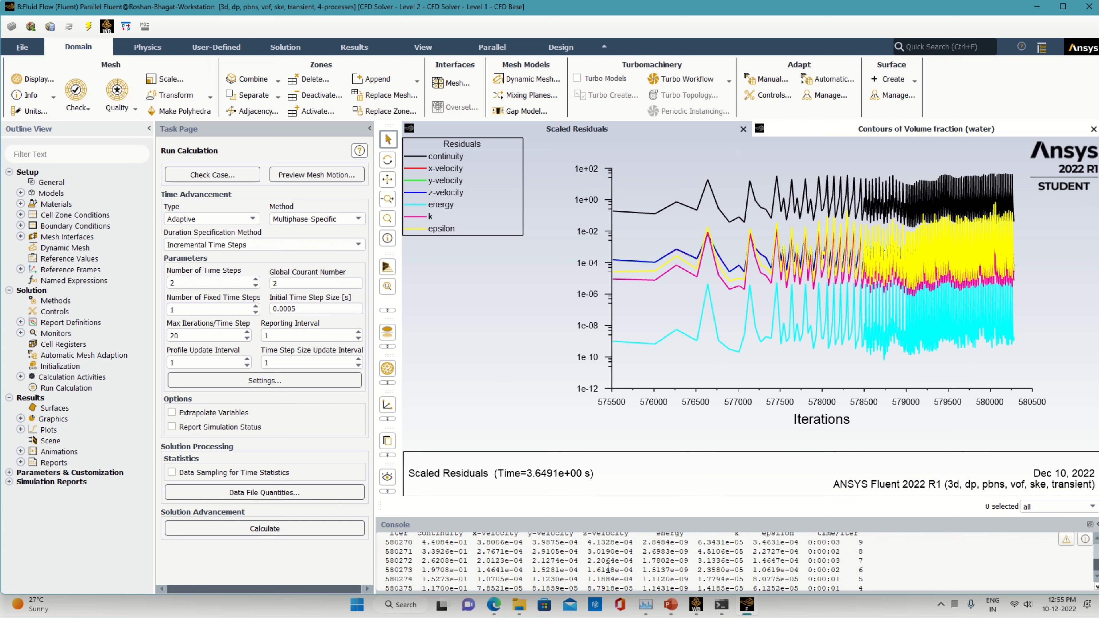
scroll(608, 567, up, 1)
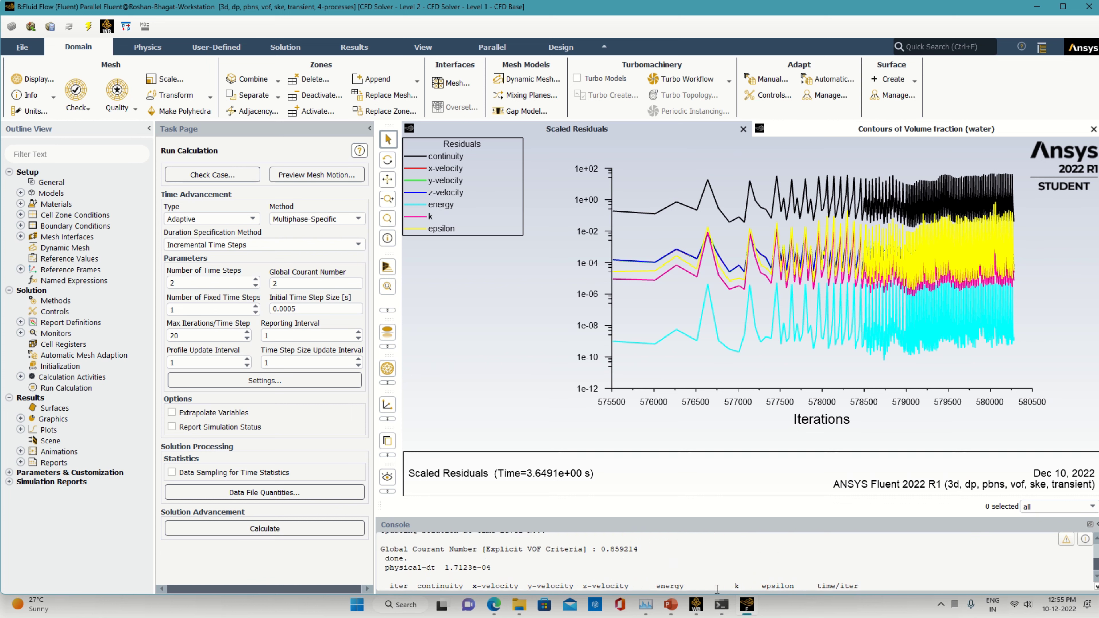
Save the Single Turn Pulsating Heat Pipe project in Workbench and return to Fluent
click(695, 605)
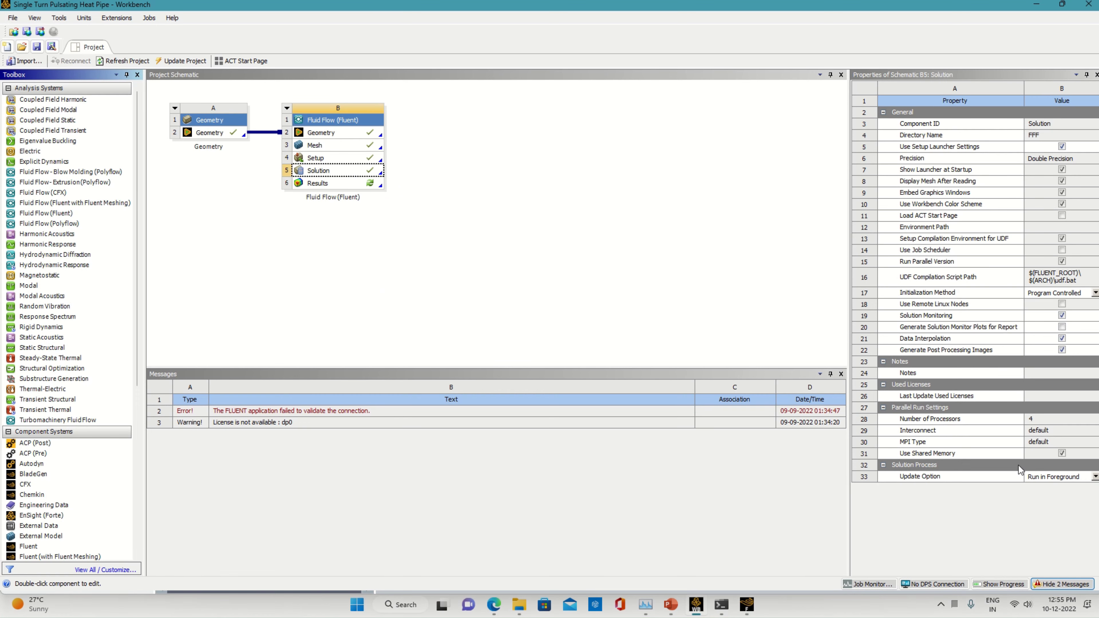
click(37, 47)
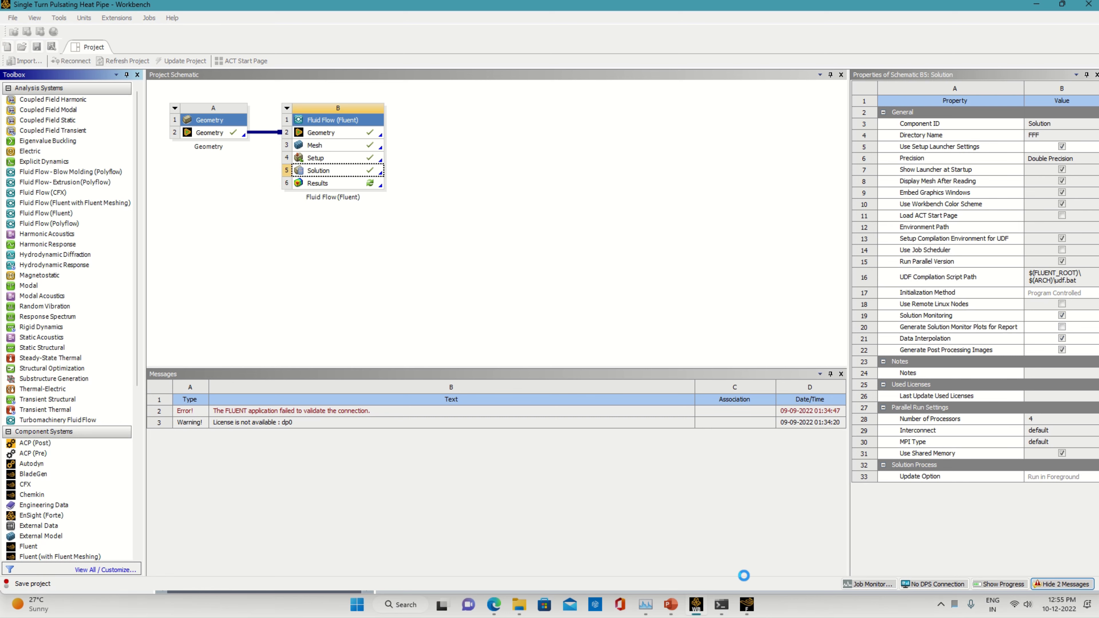
click(747, 605)
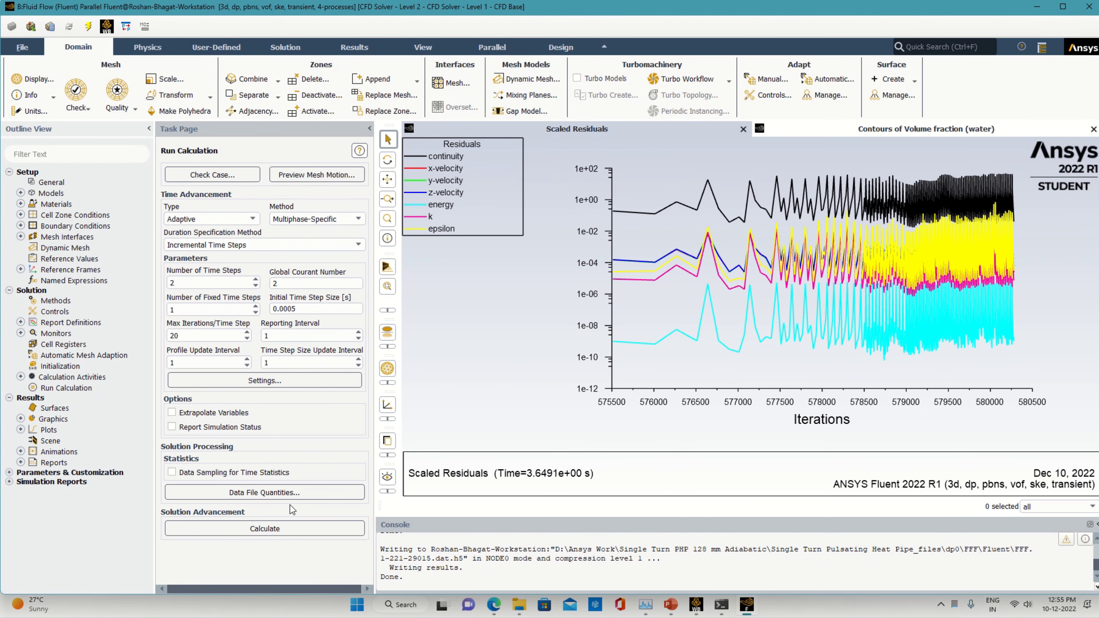
Set Number of Time Steps to 5 and run them, keeping settings for future calculations
click(184, 283)
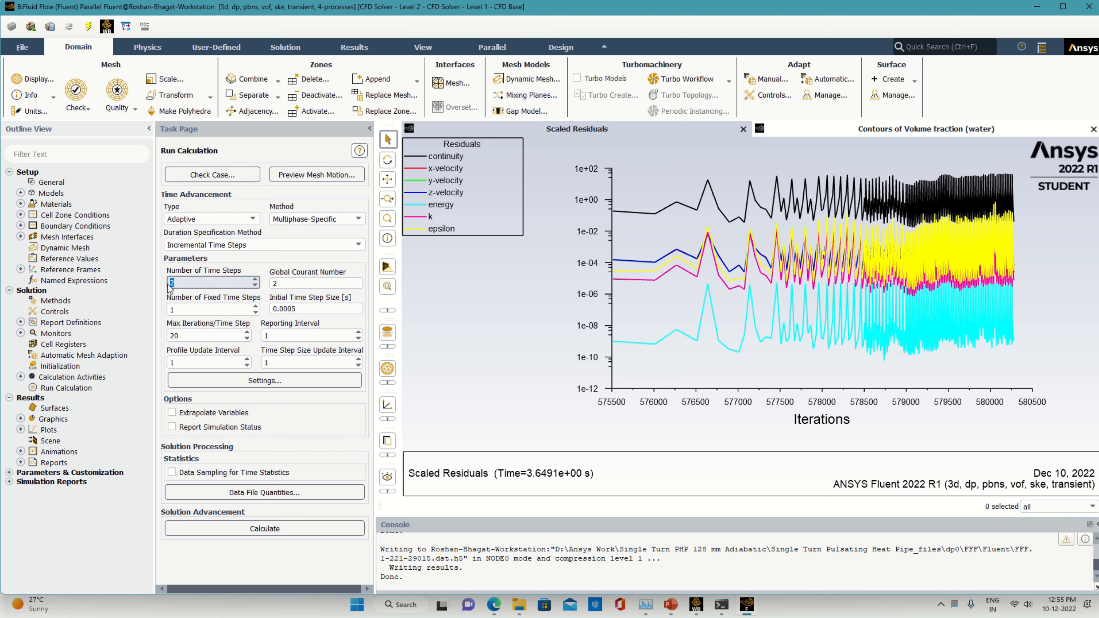
text(5)
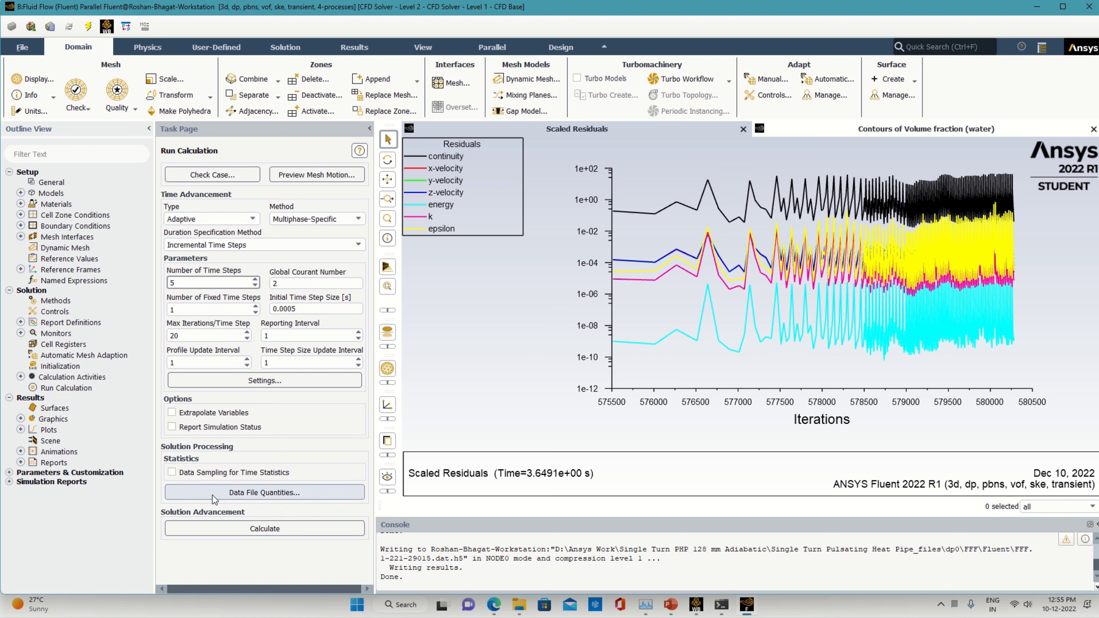
click(232, 529)
click(224, 342)
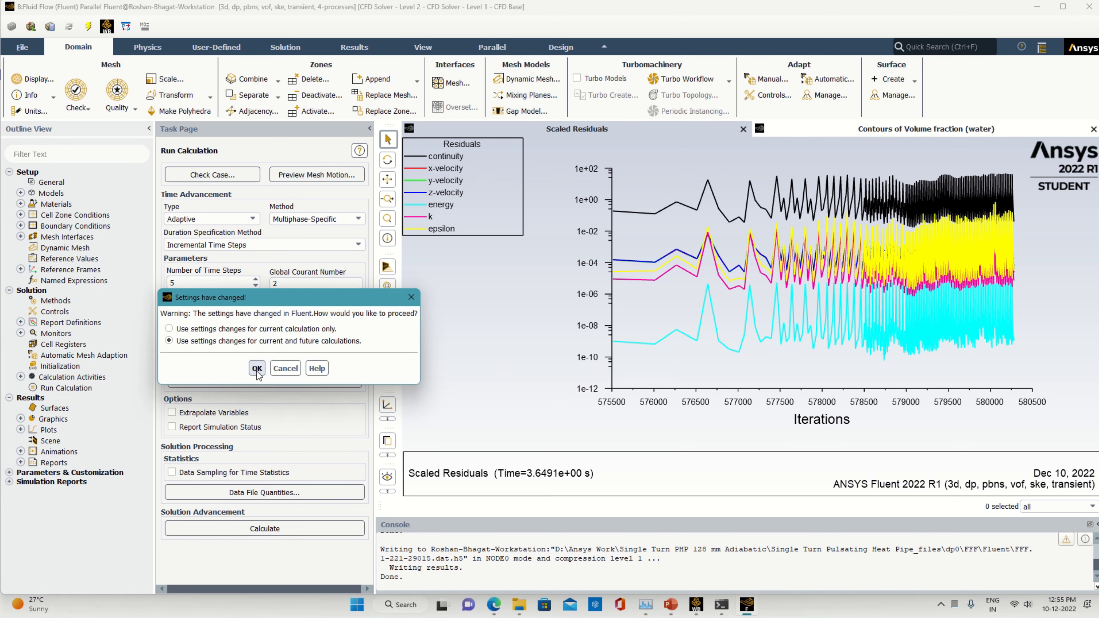
click(257, 368)
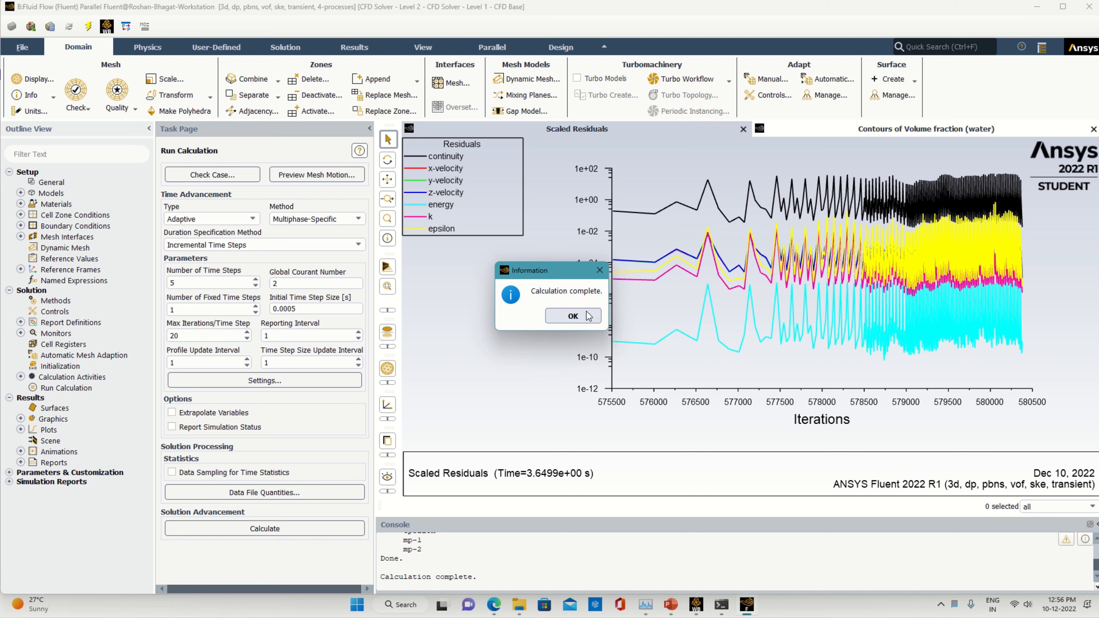
Dismiss the completion notice and check the Global Courant Number of 0.718675 in the console
click(573, 315)
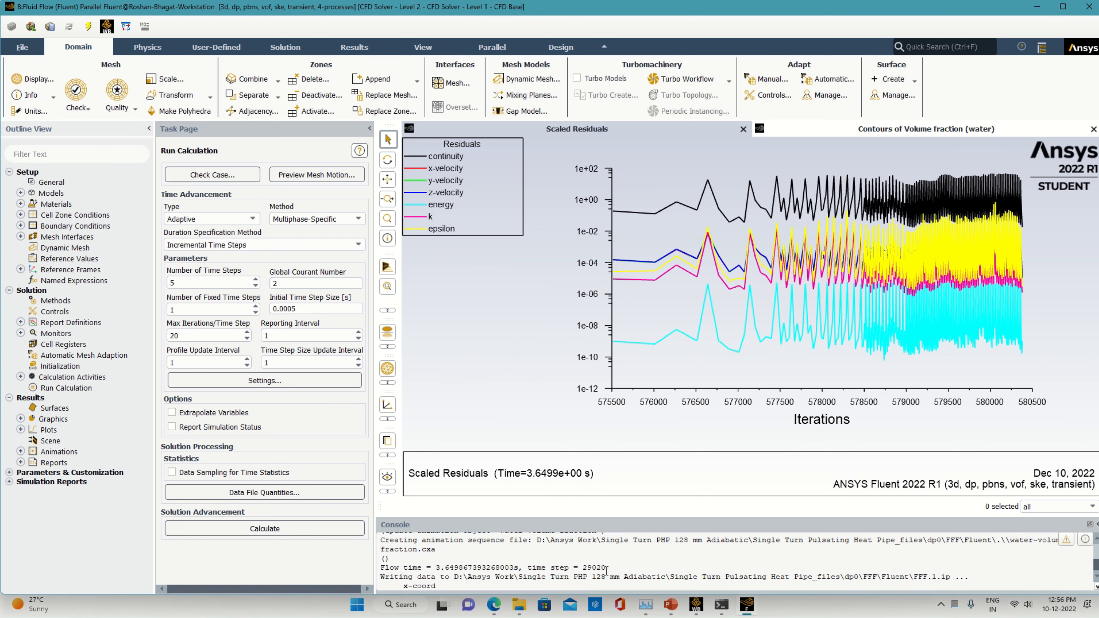
scroll(615, 569, up, 10)
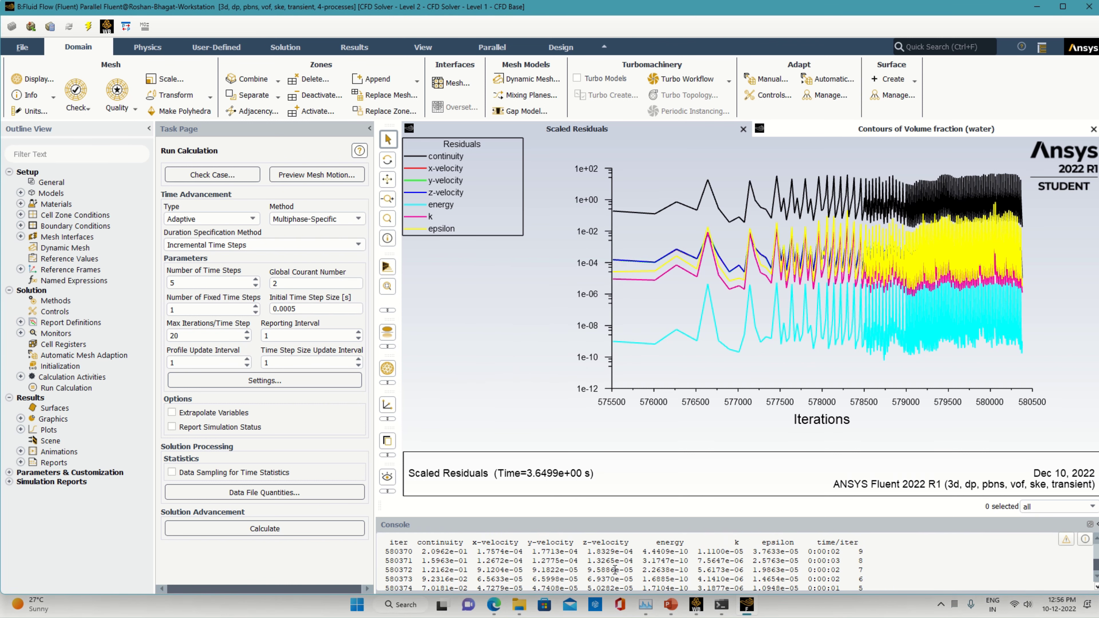
scroll(615, 570, up, 5)
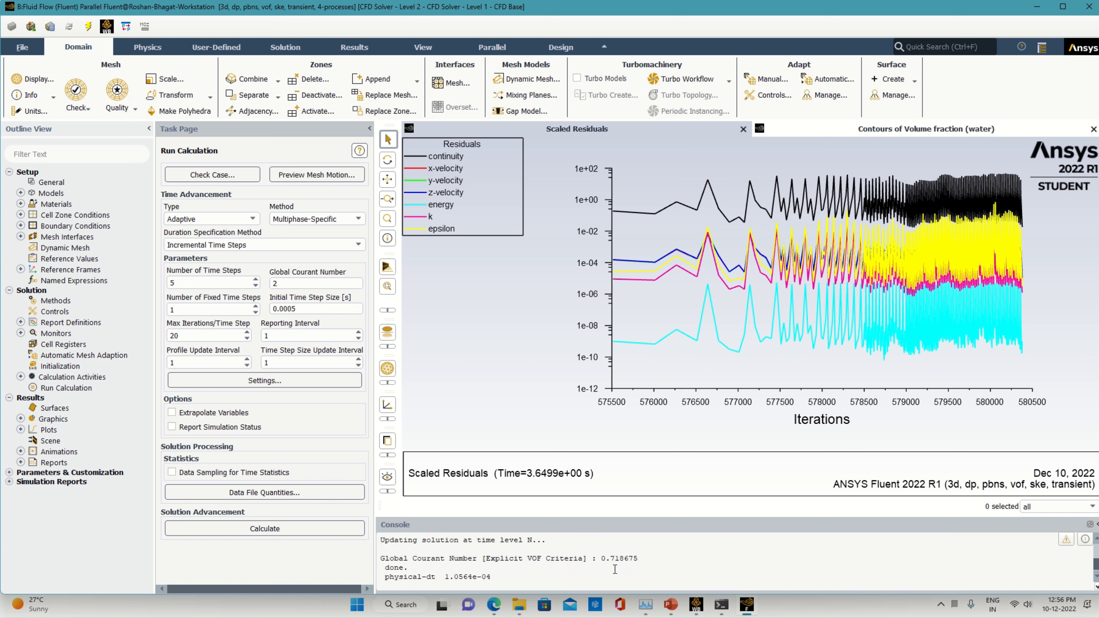
drag(600, 557, 642, 559)
Close both background command-prompt windows from the taskbar
click(725, 614)
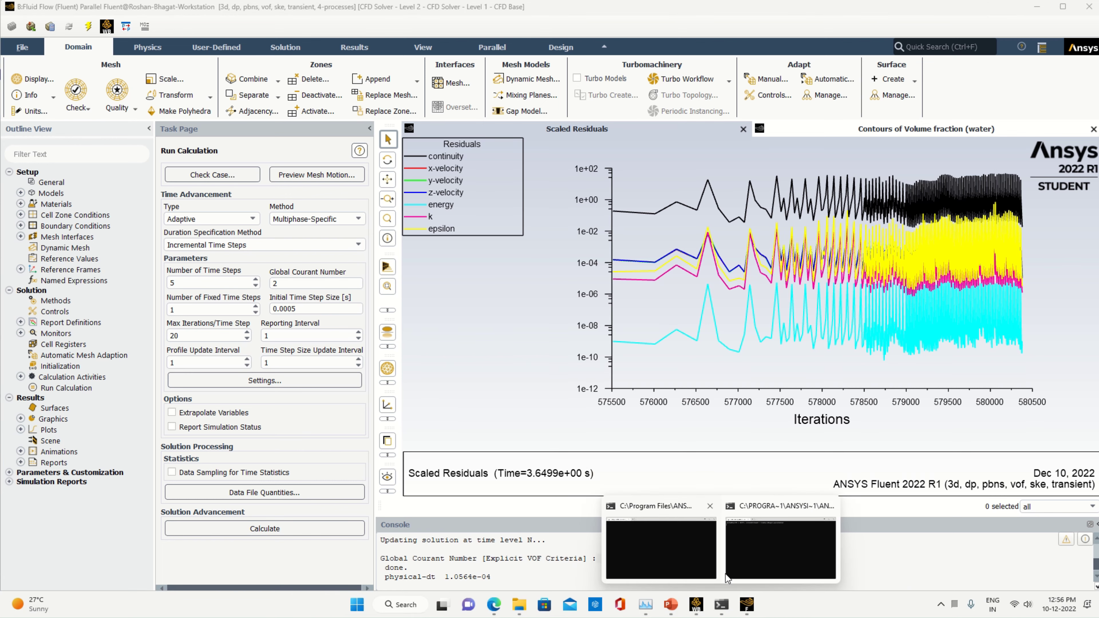
click(710, 505)
click(765, 507)
mouse_move(742, 611)
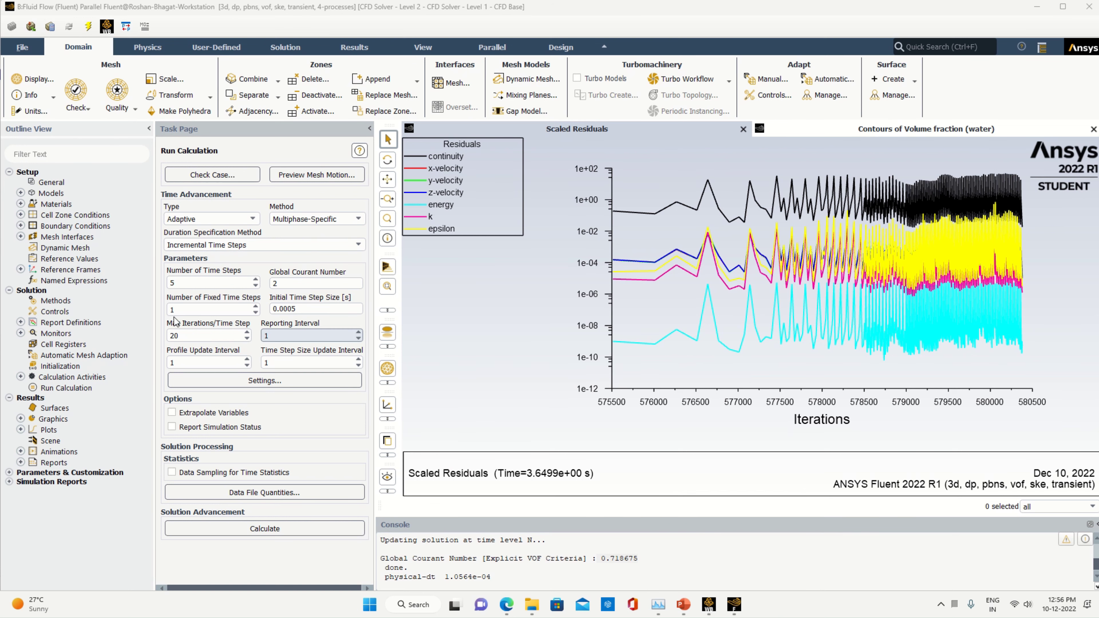
Set Number of Time Steps to 20 and save the Workbench project, then return to Fluent
double_click(172, 282)
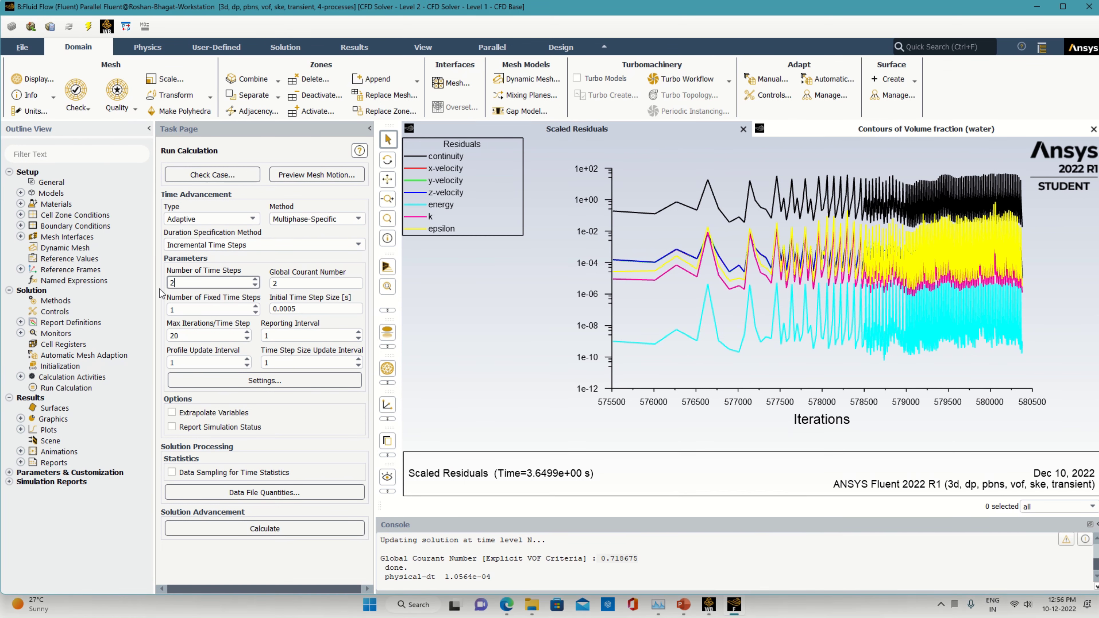
text(20)
click(708, 605)
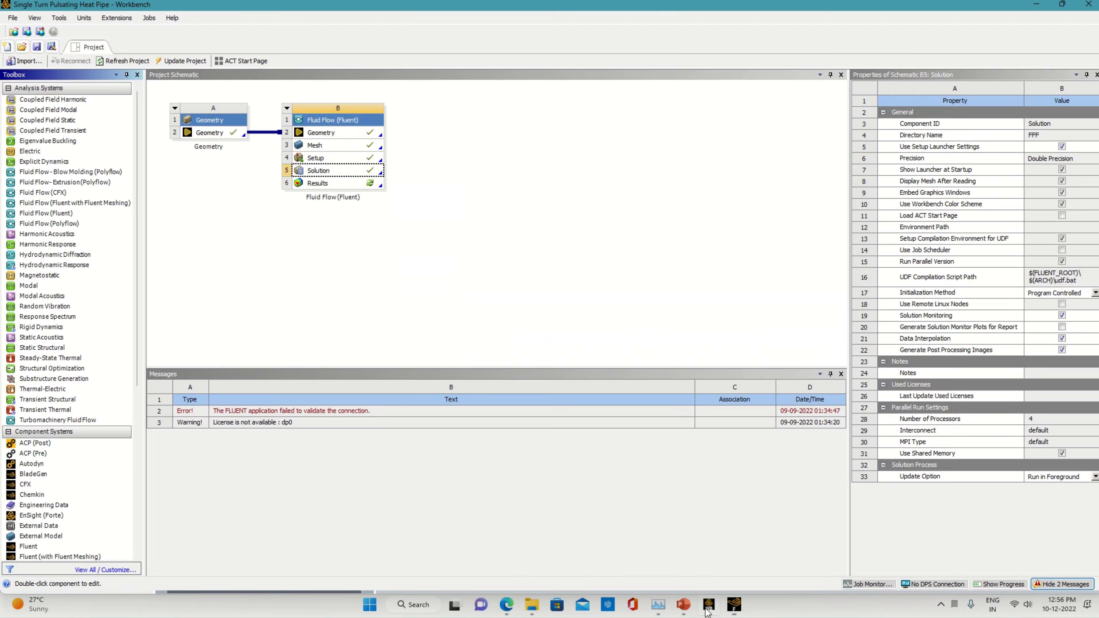
click(37, 47)
click(37, 47)
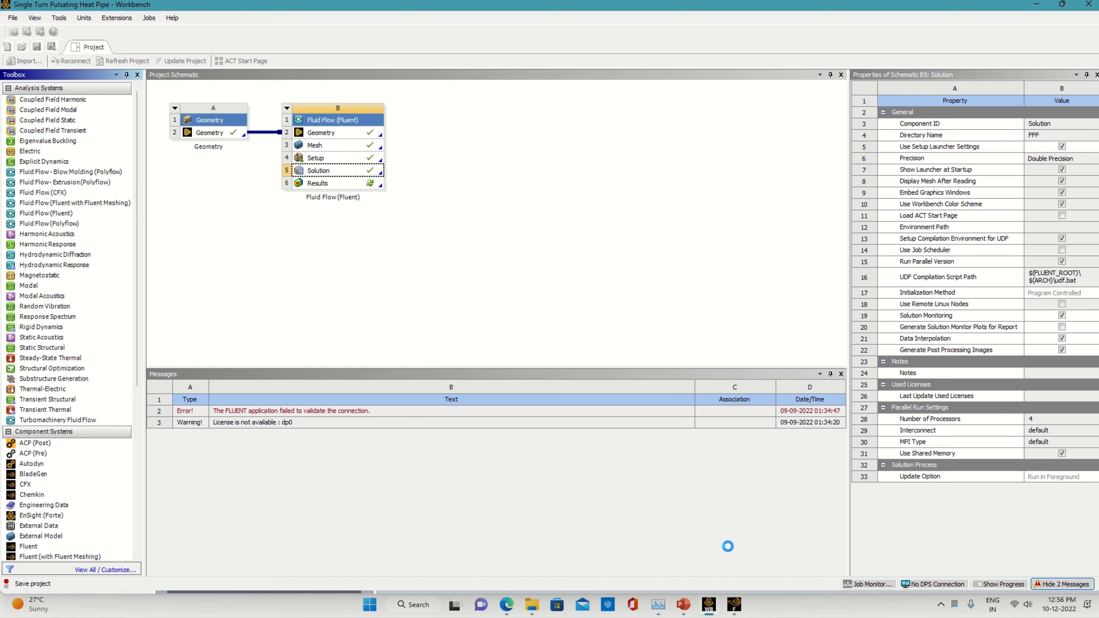
click(734, 604)
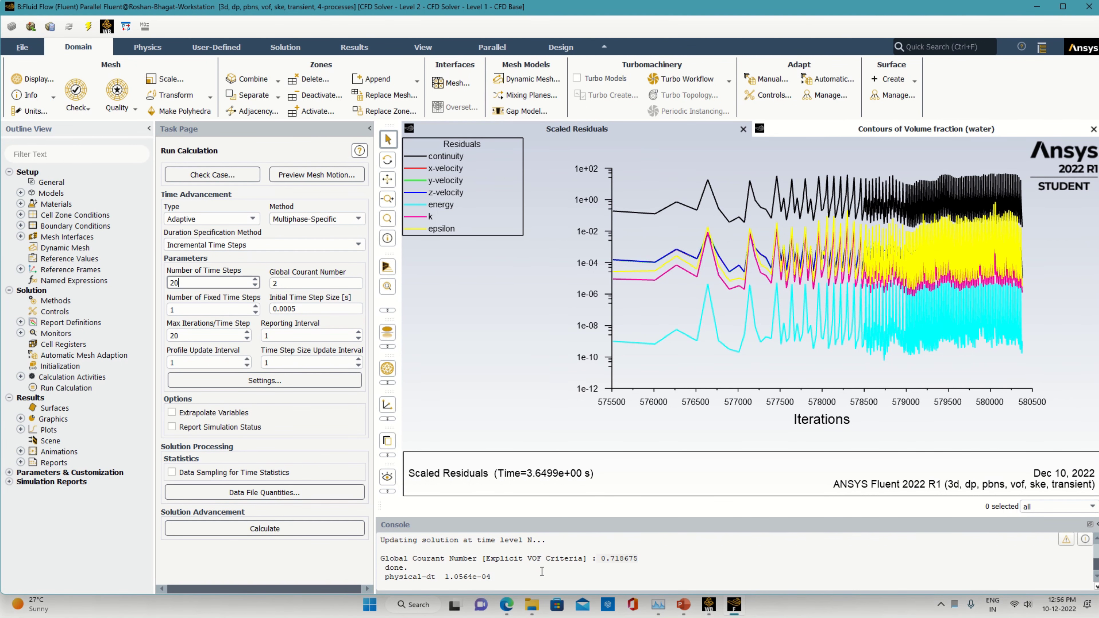
Run the 20 time steps, applying changed settings to current and future calculations
click(216, 529)
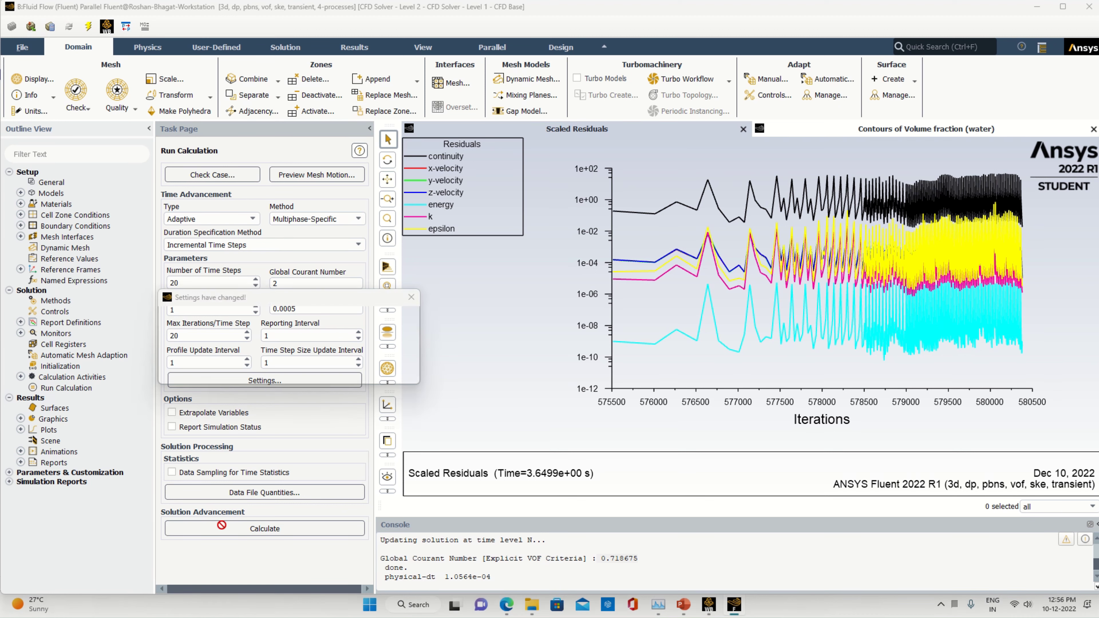
click(255, 341)
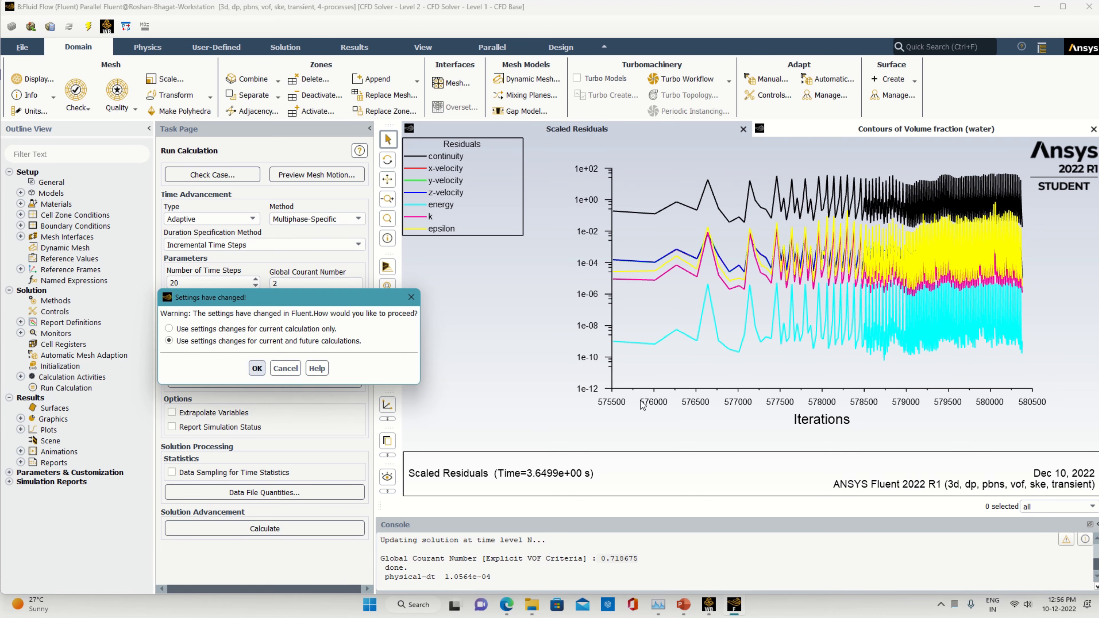
key(Return)
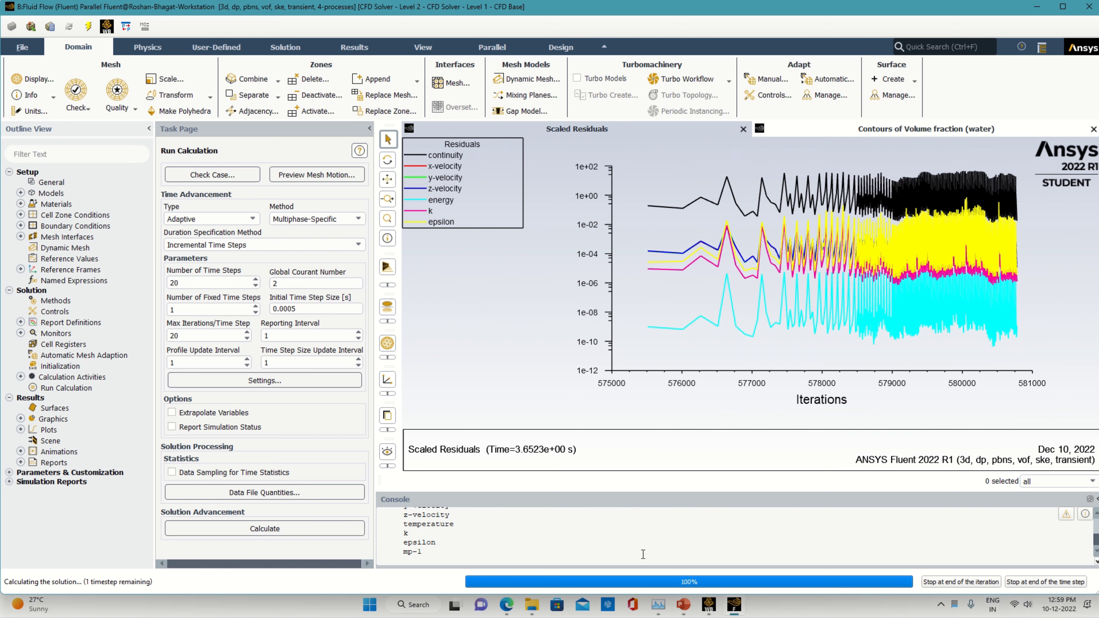
Dismiss the completion notice and check the Global Courant Number of 0.683243
click(601, 342)
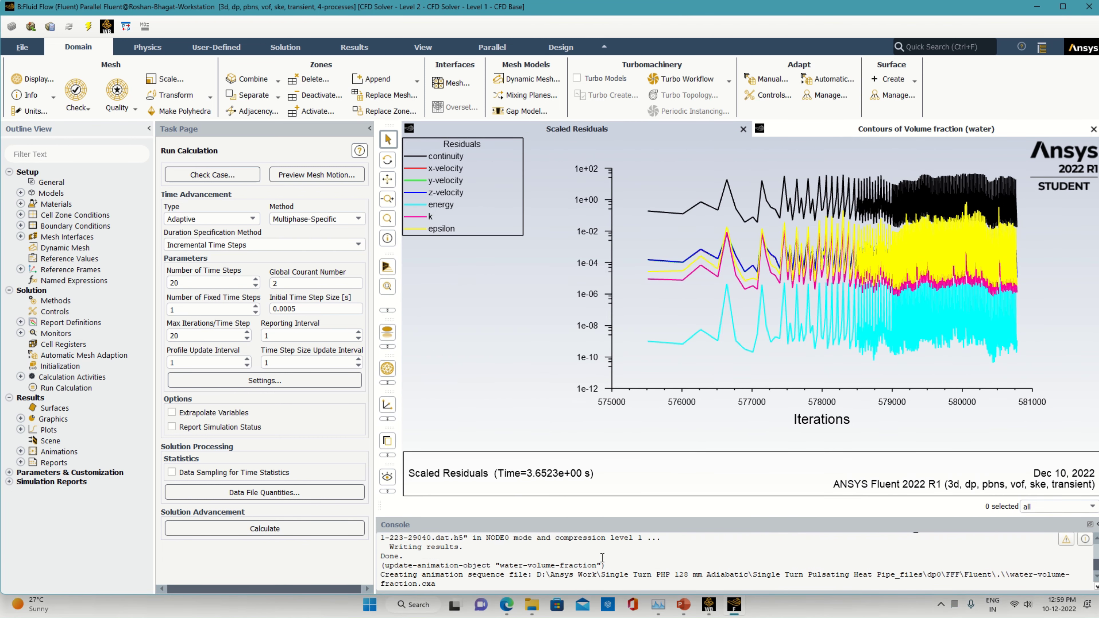
scroll(602, 558, up, 5)
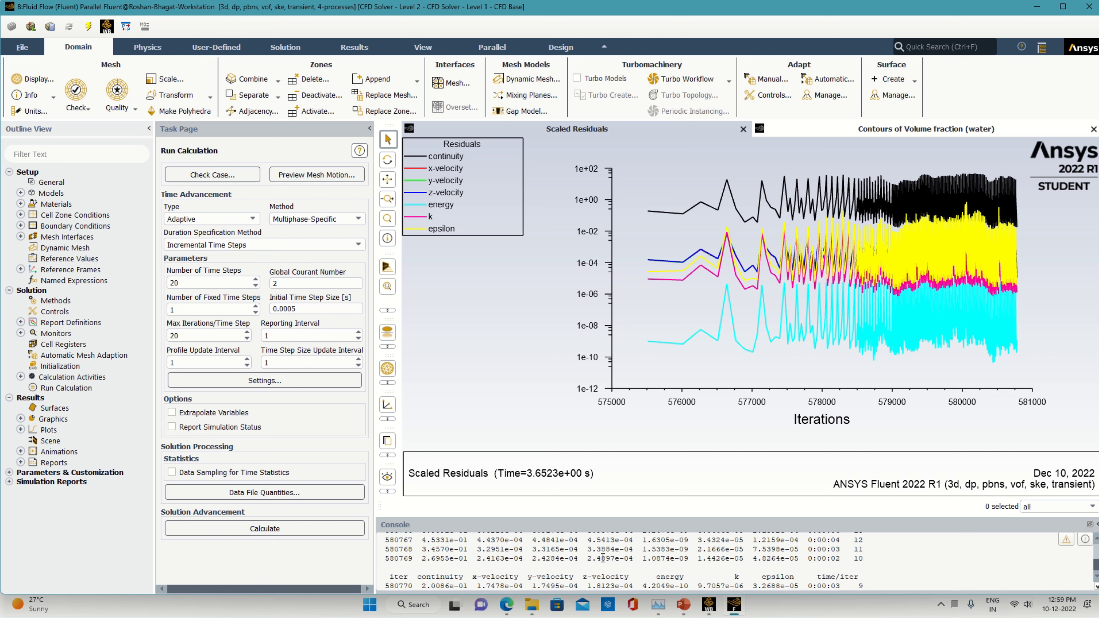
scroll(602, 558, down, 3)
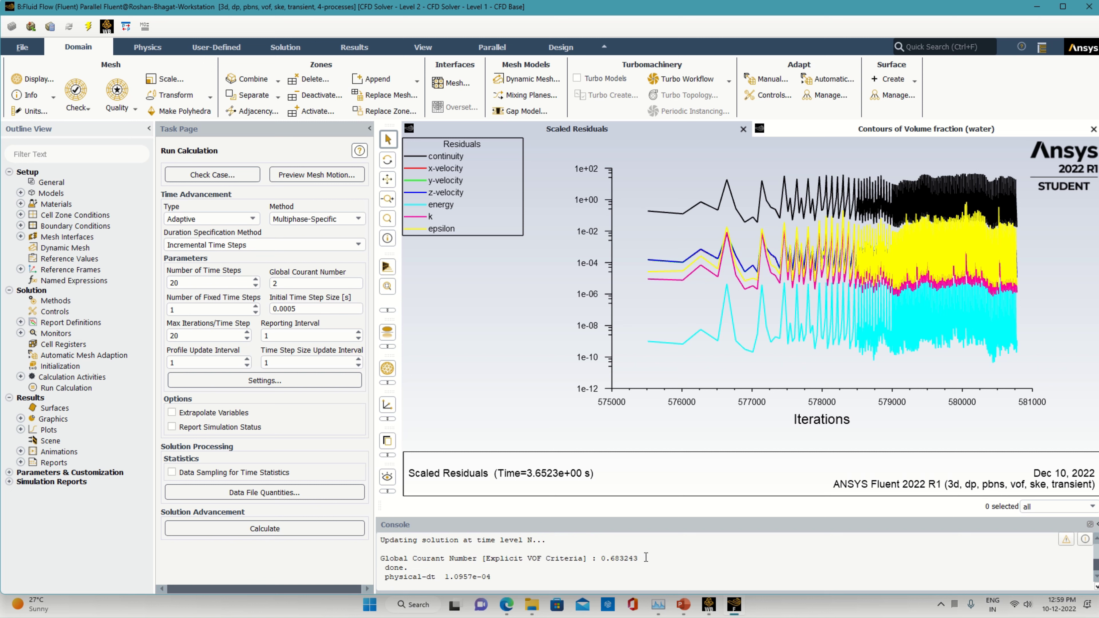
drag(646, 558, 604, 563)
Save the project in Workbench and launch another calculation in Fluent
key(alt+Tab)
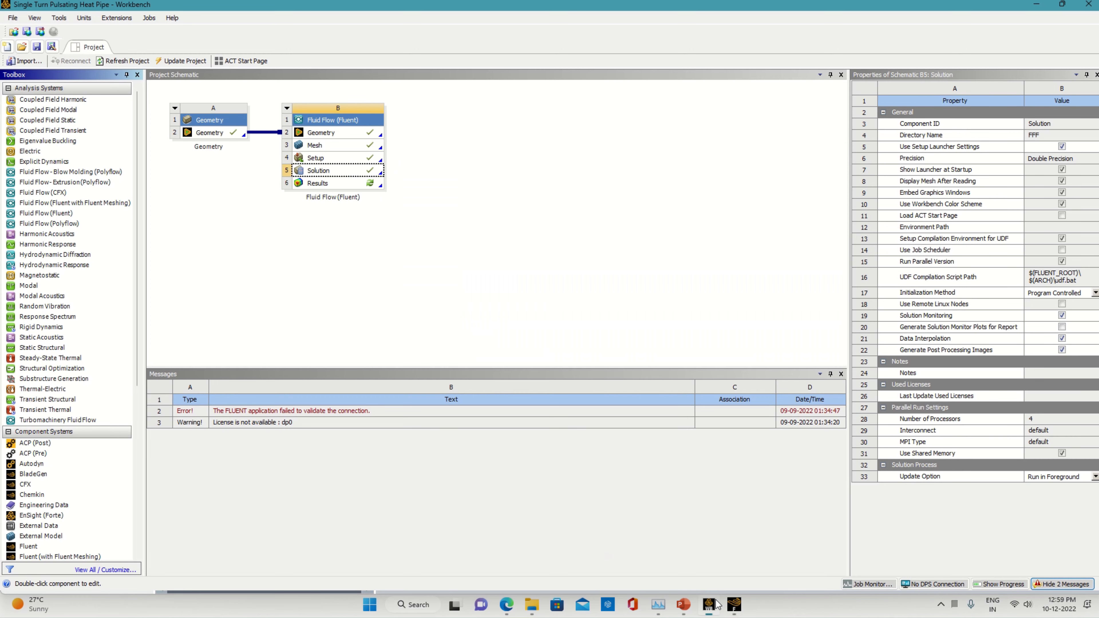
click(37, 47)
click(741, 610)
click(356, 536)
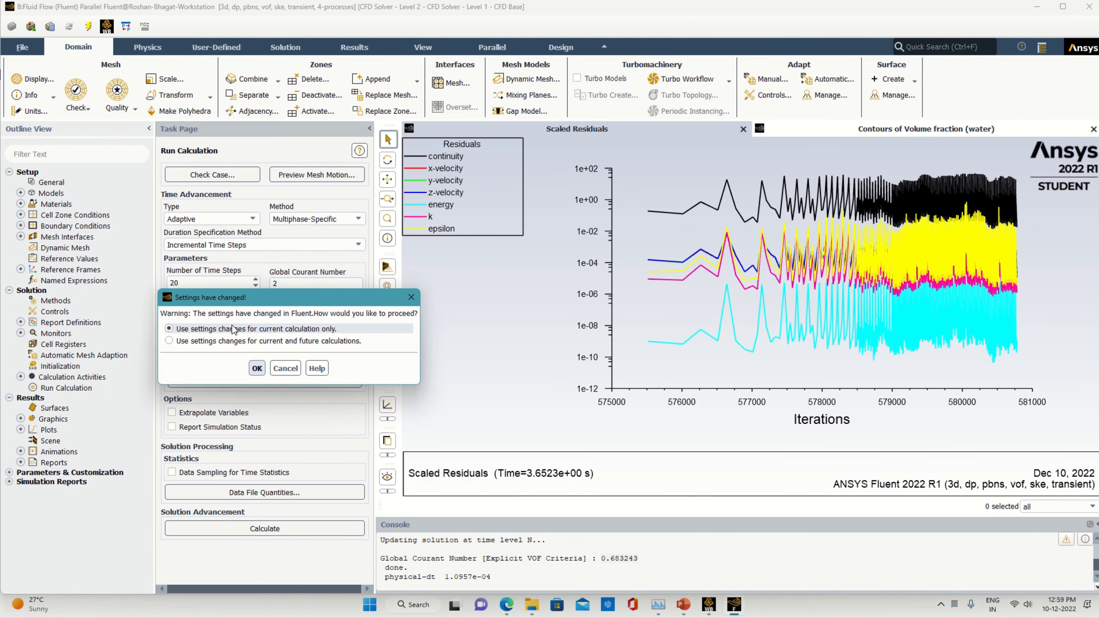
Run 20 more time steps to step 29060, viewing water volume fraction contours, and acknowledge completion
click(248, 342)
click(257, 368)
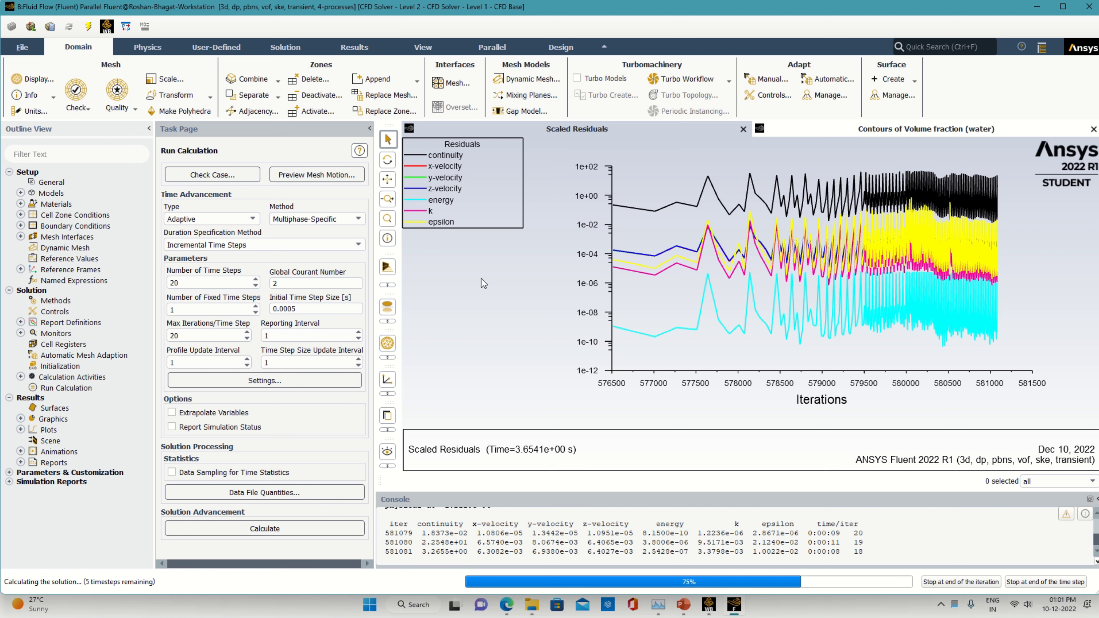
click(872, 131)
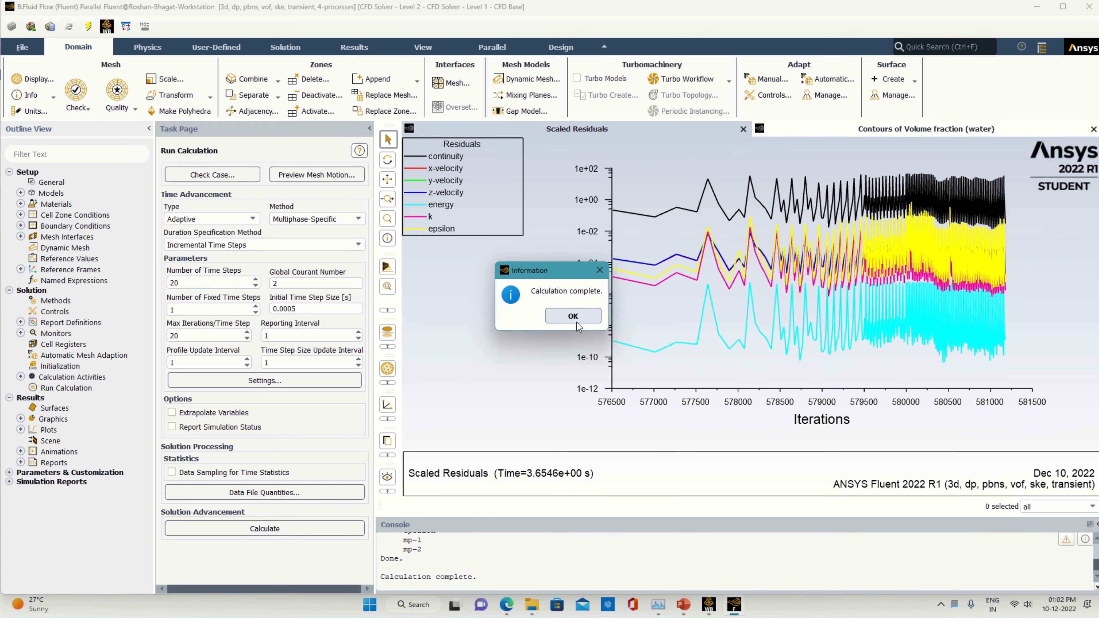
click(577, 322)
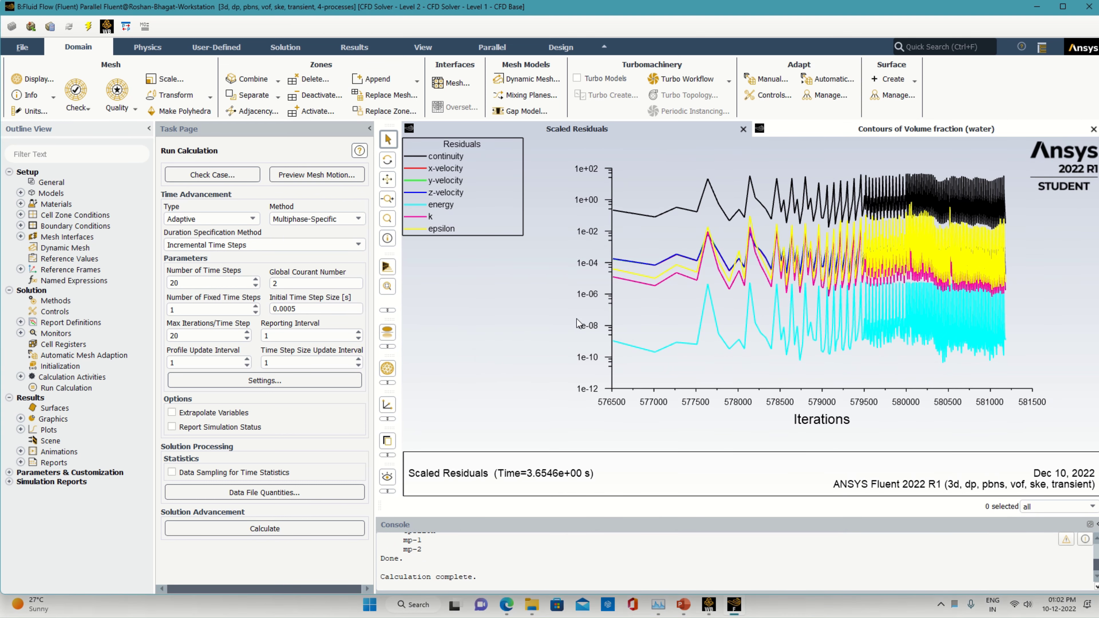
click(709, 605)
Save the Single Turn Pulsating Heat Pipe project at time step 29060 and return to Fluent
click(37, 46)
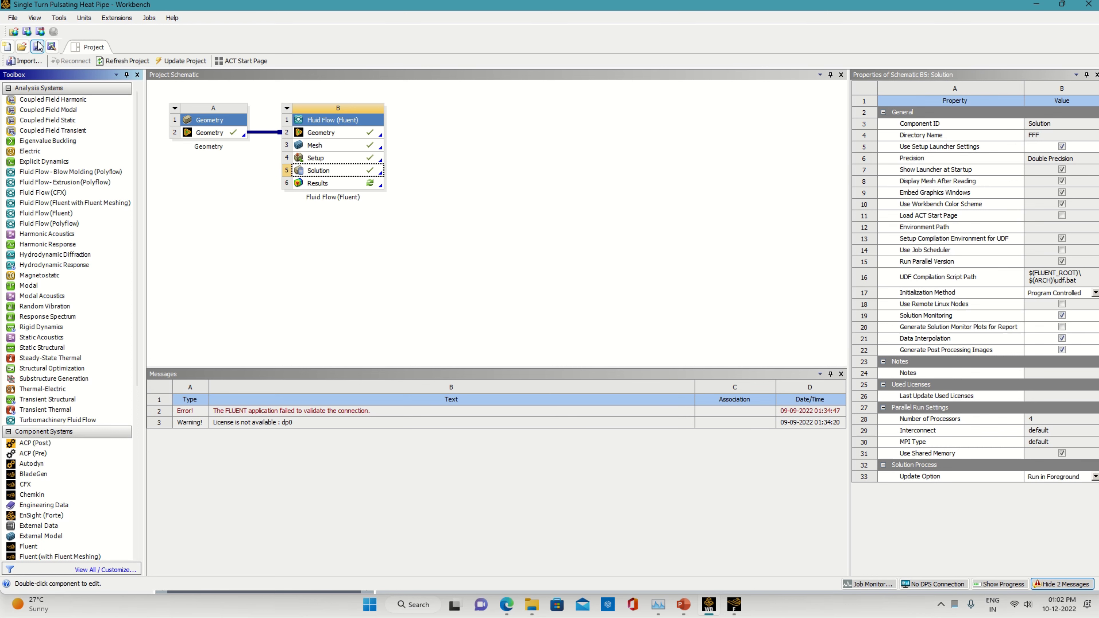
click(38, 45)
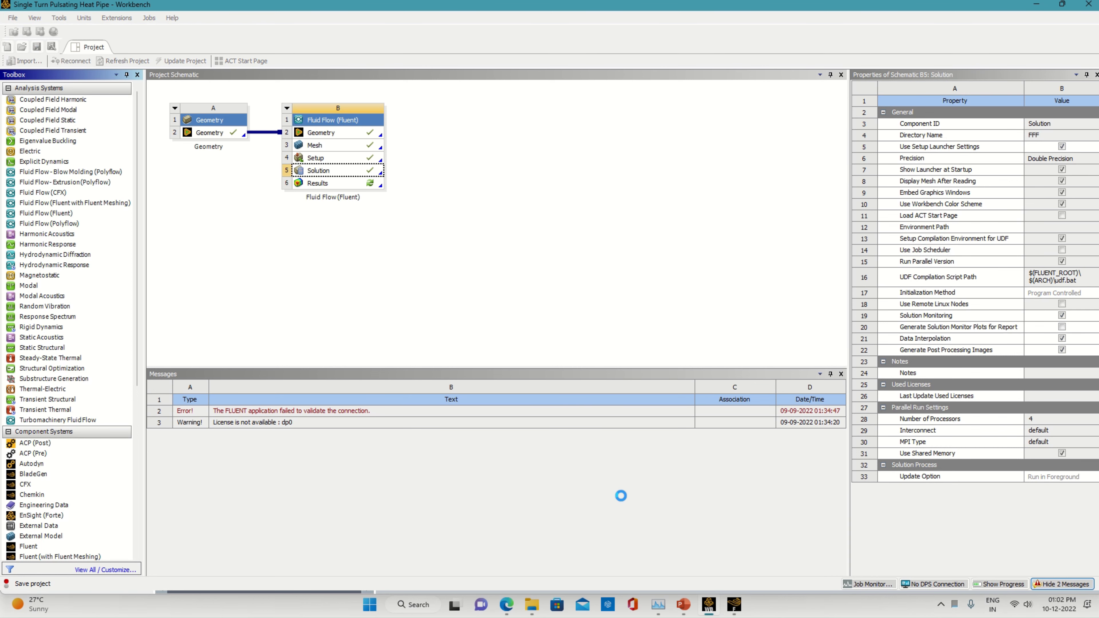
click(731, 606)
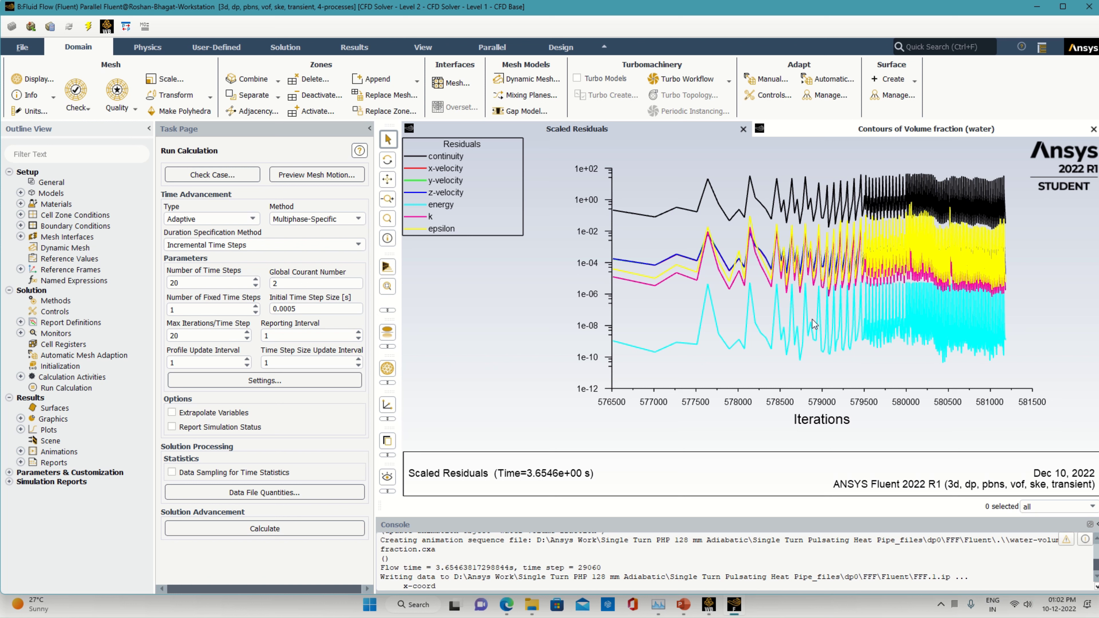
mouse_move(508, 5)
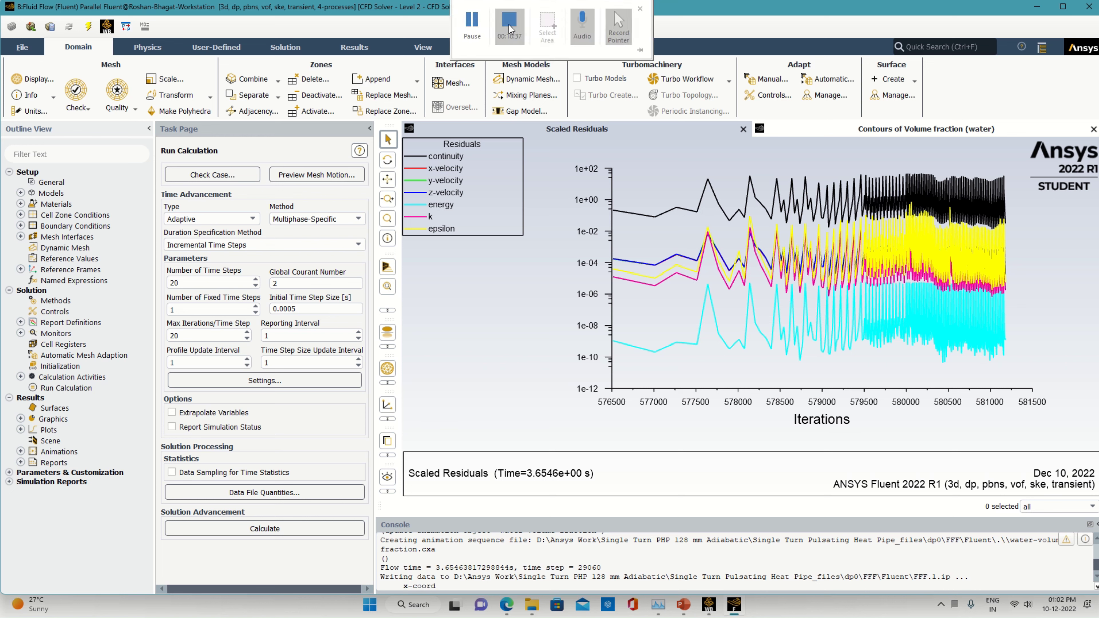